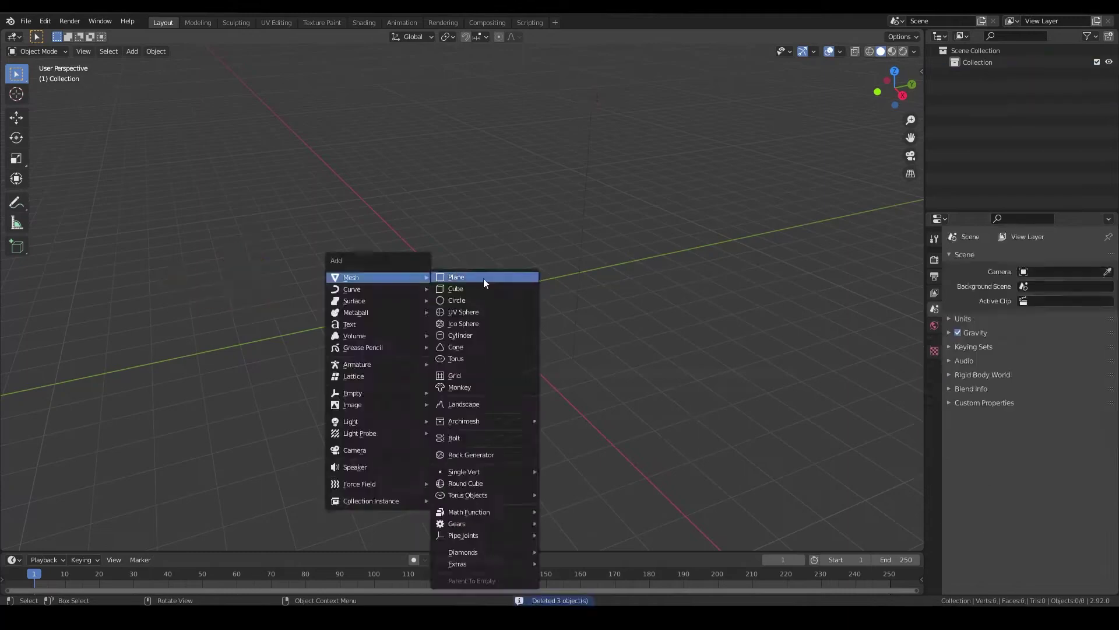
- Slide the reference image to the left along one axis
{"action": "key", "text": "shift+space"}
{"action": "key", "text": "g"}
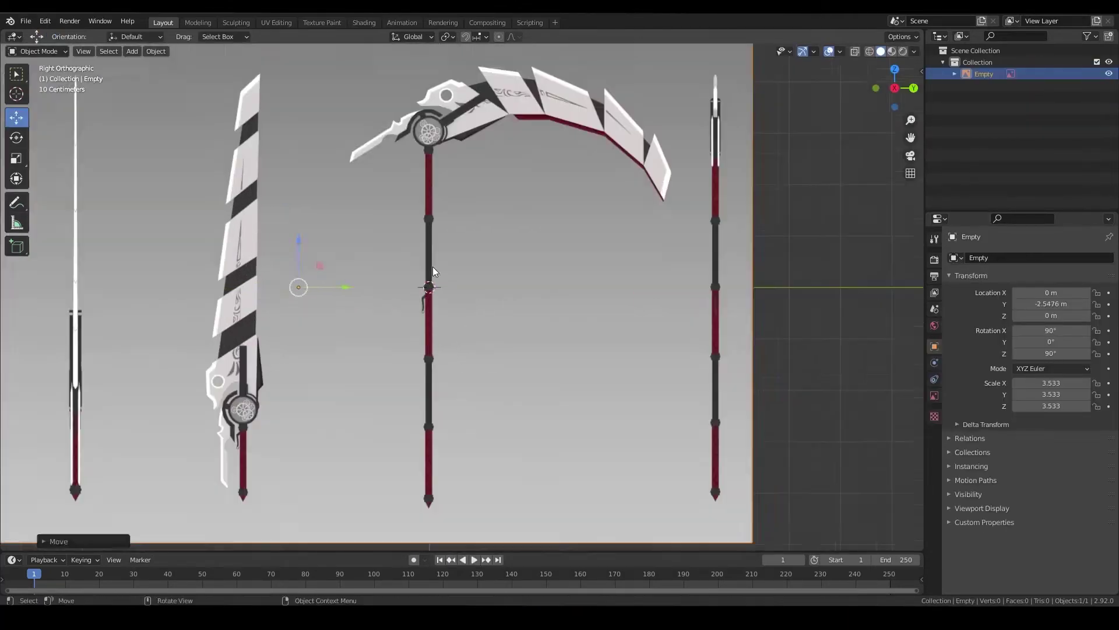
{"action": "left_click_drag", "start_coordinate": [447, 247], "coordinate": [433, 267]}
{"action": "scroll", "coordinate": [418, 215], "scroll_direction": "up", "scroll_amount": 2}
- Add a small cylinder ring and loop-cut its middle band
{"action": "key", "text": "shift+a"}
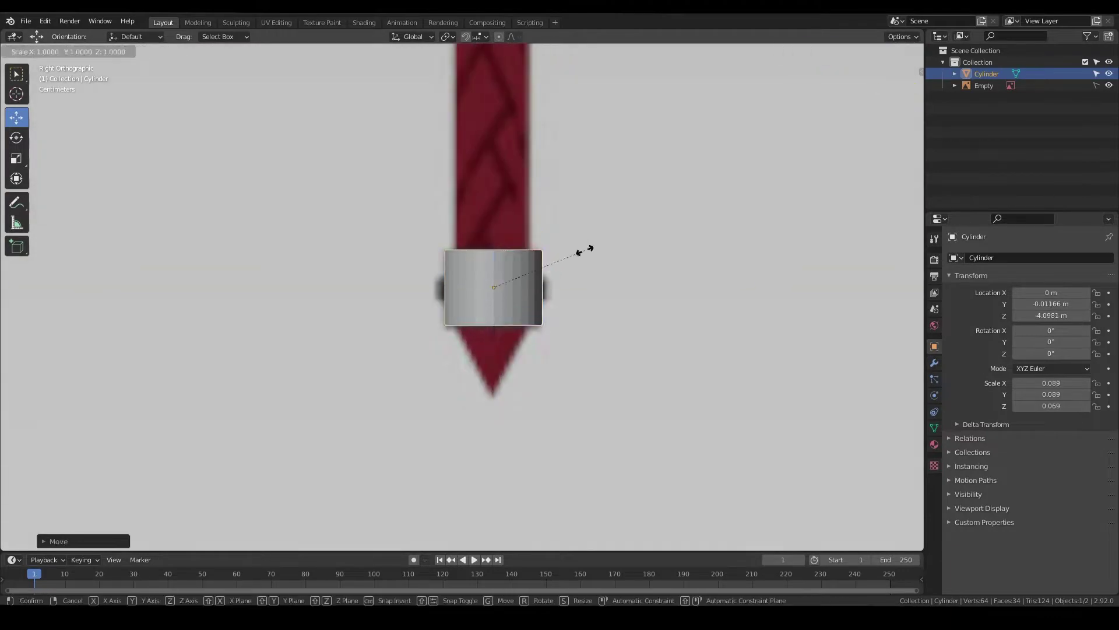
{"action": "left_click", "coordinate": [911, 360]}
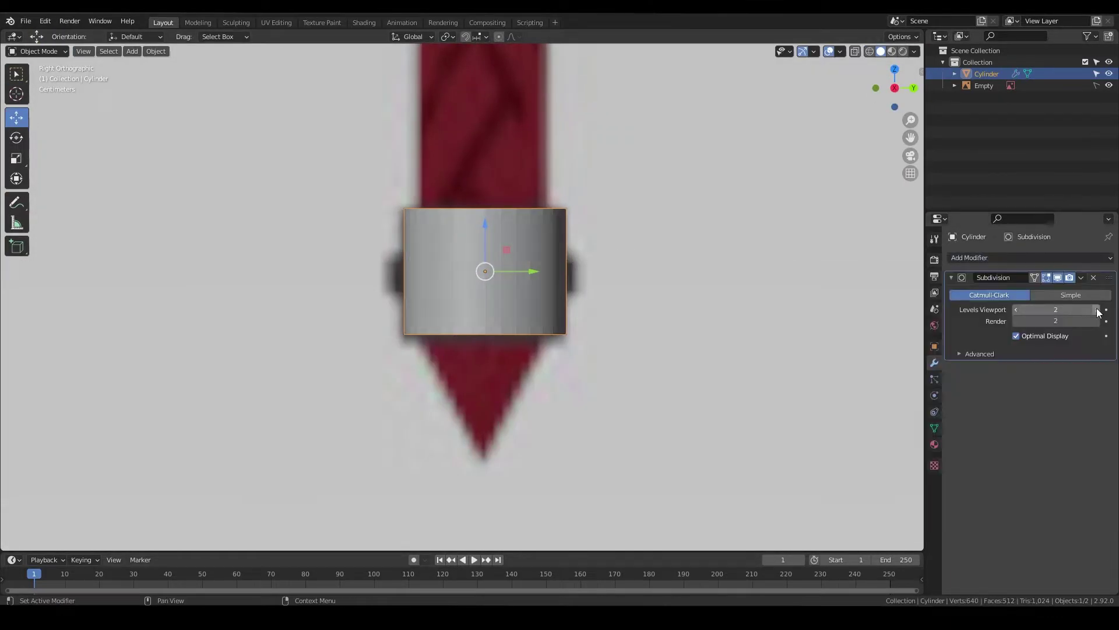
{"action": "key", "text": "Tab"}
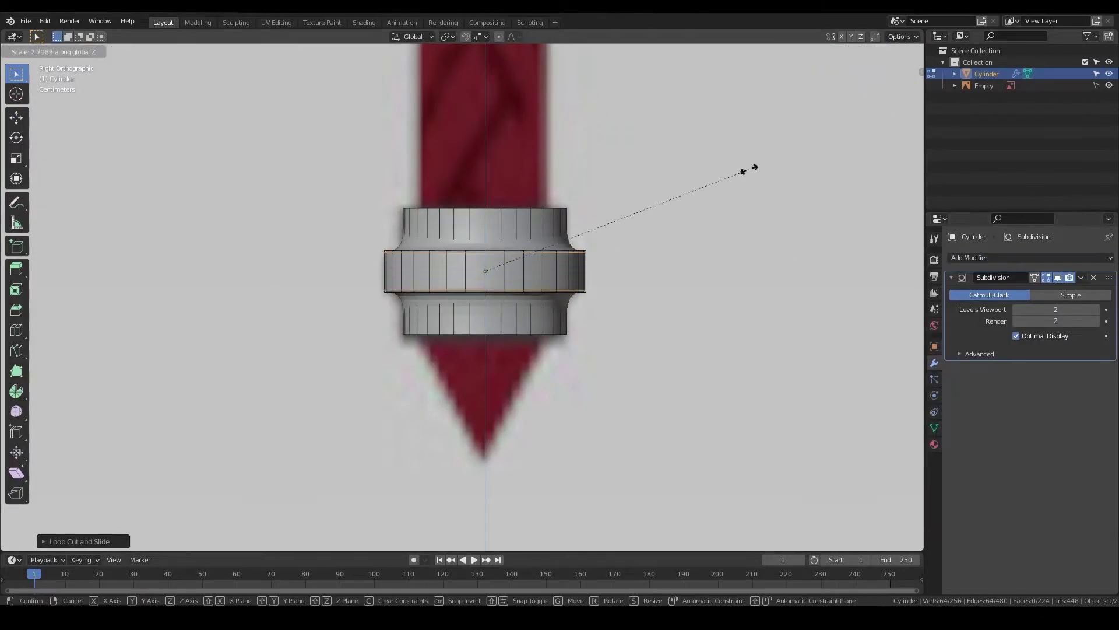
{"action": "middle_click_drag", "start_coordinate": [520, 223], "coordinate": [653, 252]}
{"action": "key", "text": "ctrl+r"}
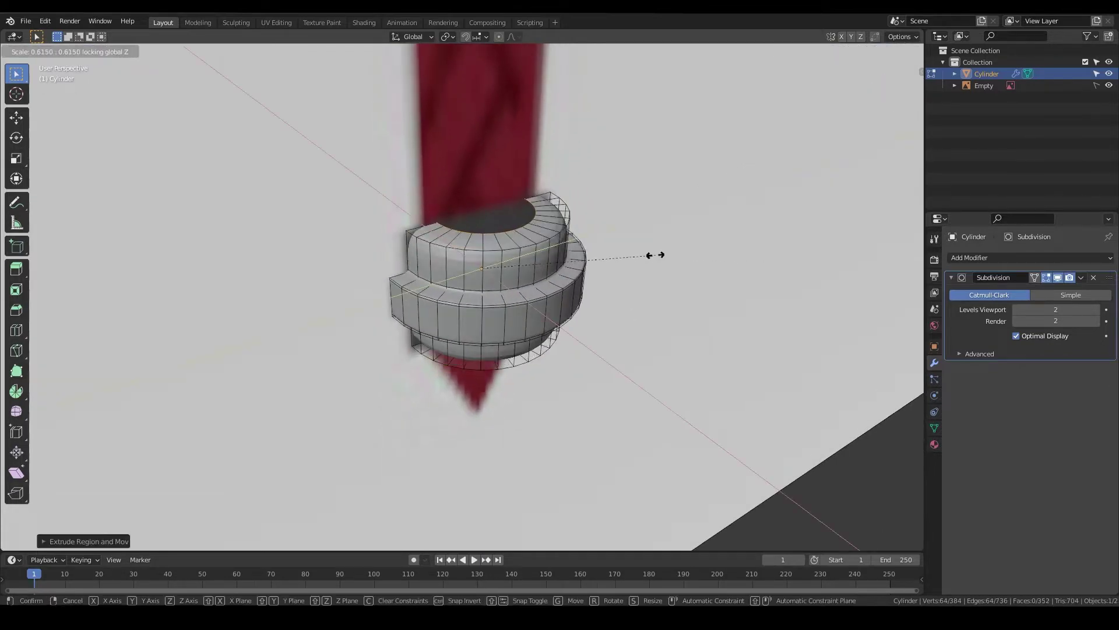
{"action": "middle_click_drag", "start_coordinate": [518, 298], "coordinate": [513, 251]}
{"action": "key", "text": "Tab"}
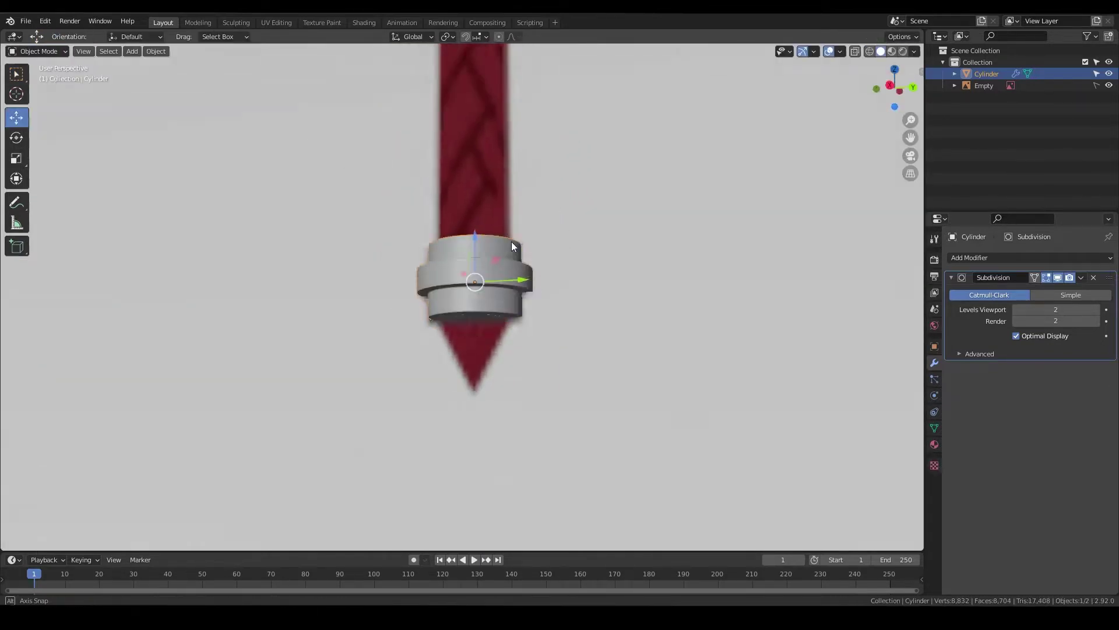
{"action": "scroll", "coordinate": [554, 316], "scroll_direction": "down", "scroll_amount": 4}
{"action": "scroll", "coordinate": [485, 456], "scroll_direction": "up", "scroll_amount": 5}
- Repeat the ring with an Array modifier set to Count 6
{"action": "left_click", "coordinate": [1029, 258]}
{"action": "left_click", "coordinate": [863, 285]}
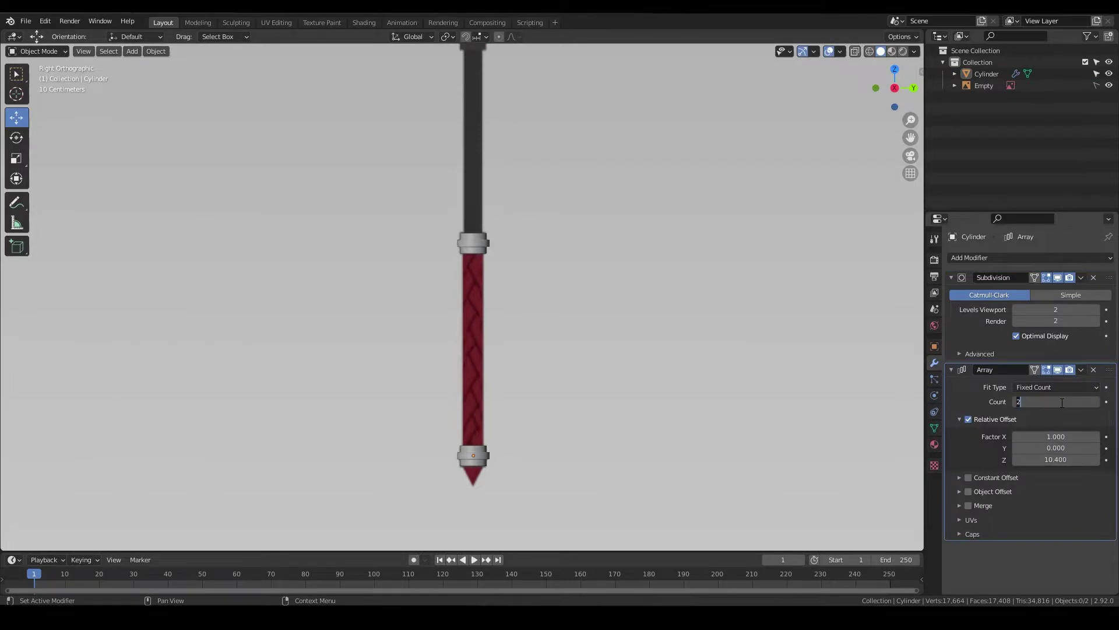
{"action": "type", "text": "6"}
{"action": "key", "text": "Return"}
{"action": "scroll", "coordinate": [551, 272], "scroll_direction": "down", "scroll_amount": 5}
{"action": "scroll", "coordinate": [516, 252], "scroll_direction": "down", "scroll_amount": 1}
- Add a cylinder shaft stretched along Z to form the pole
{"action": "key", "text": "shift+a"}
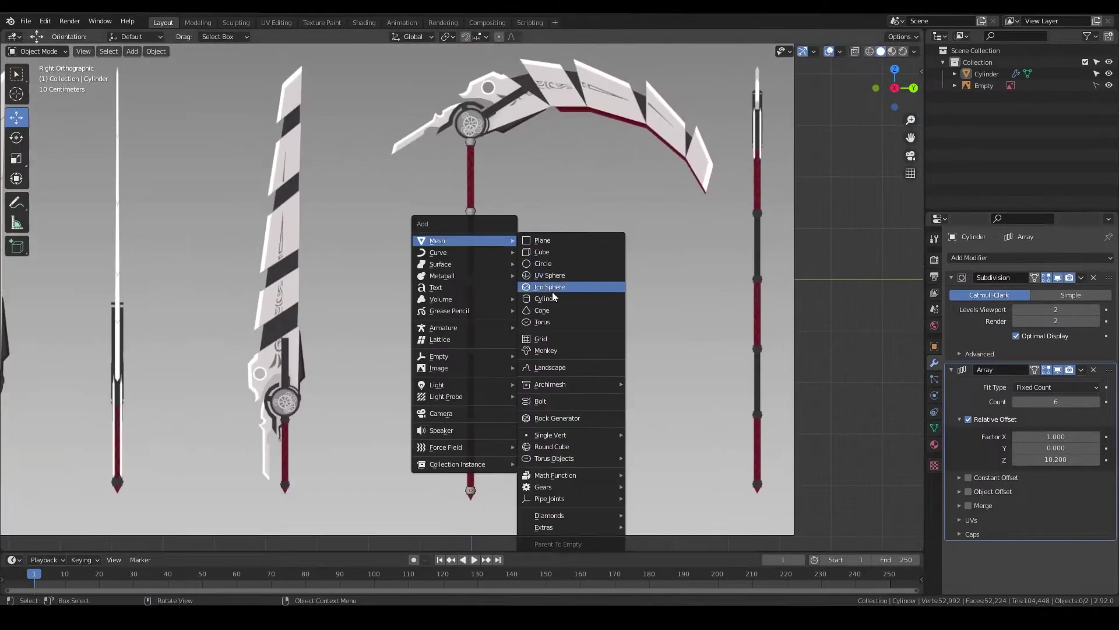
{"action": "left_click", "coordinate": [551, 298]}
{"action": "key", "text": "s"}
{"action": "key", "text": "z"}
{"action": "scroll", "coordinate": [502, 277], "scroll_direction": "up", "scroll_amount": 4}
{"action": "left_click", "coordinate": [502, 277]}
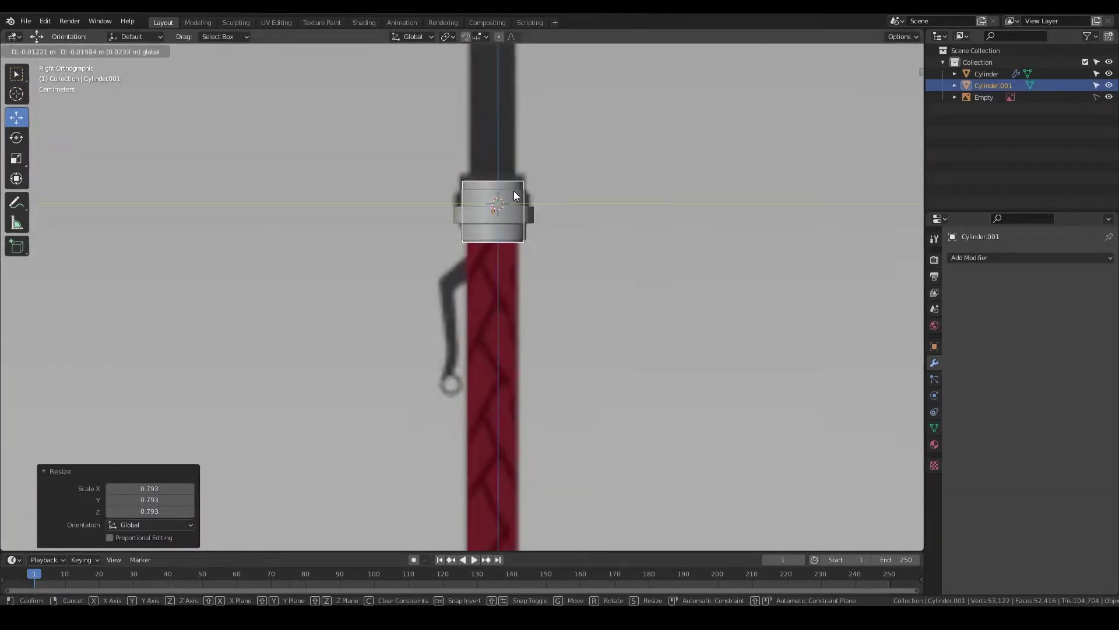
{"action": "scroll", "coordinate": [693, 485], "scroll_direction": "down", "scroll_amount": 5}
{"action": "left_click", "coordinate": [557, 255]}
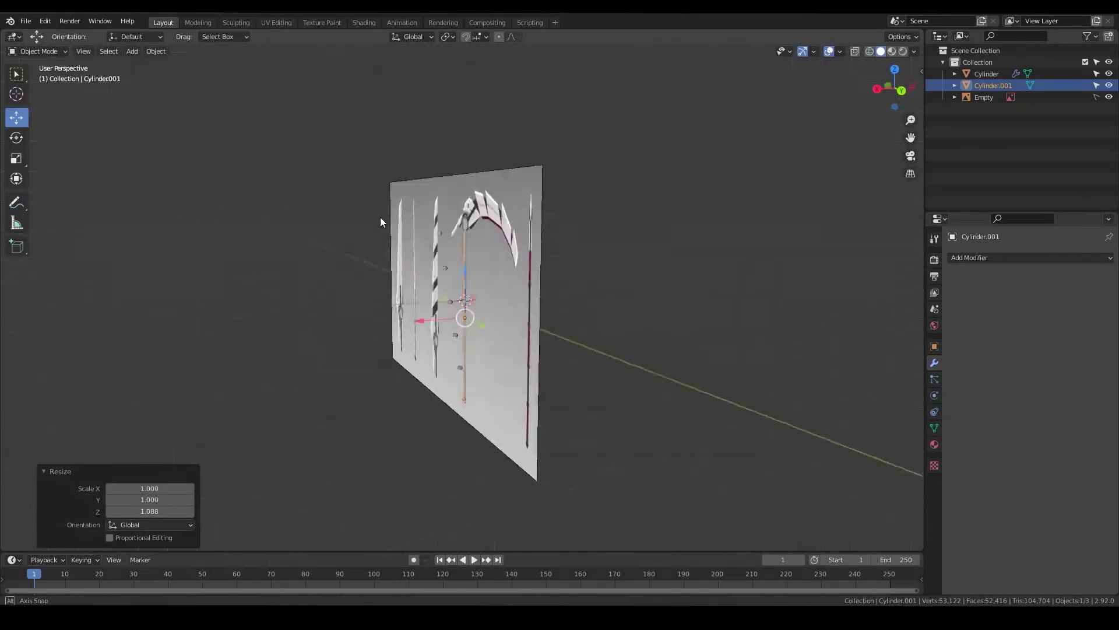
{"action": "middle_click_drag", "start_coordinate": [556, 256], "coordinate": [474, 233]}
{"action": "scroll", "coordinate": [474, 233], "scroll_direction": "down", "scroll_amount": 3}
- Return to the side view of the scythe to add another object
{"action": "left_click", "coordinate": [902, 92]}
{"action": "scroll", "coordinate": [484, 136], "scroll_direction": "up", "scroll_amount": 5}
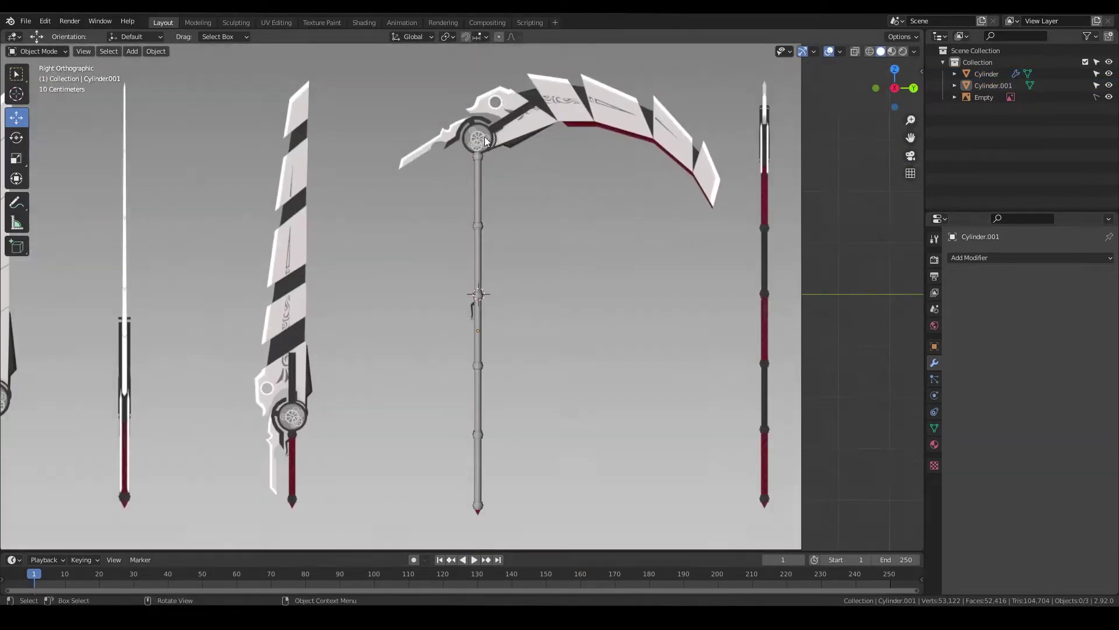
{"action": "scroll", "coordinate": [472, 165], "scroll_direction": "up", "scroll_amount": 2}
{"action": "key", "text": "shift+a"}
- Add a plane, turn it upright 90°, and reposition one edge
{"action": "left_click", "coordinate": [506, 167]}
{"action": "scroll", "coordinate": [506, 167], "scroll_direction": "down", "scroll_amount": 3}
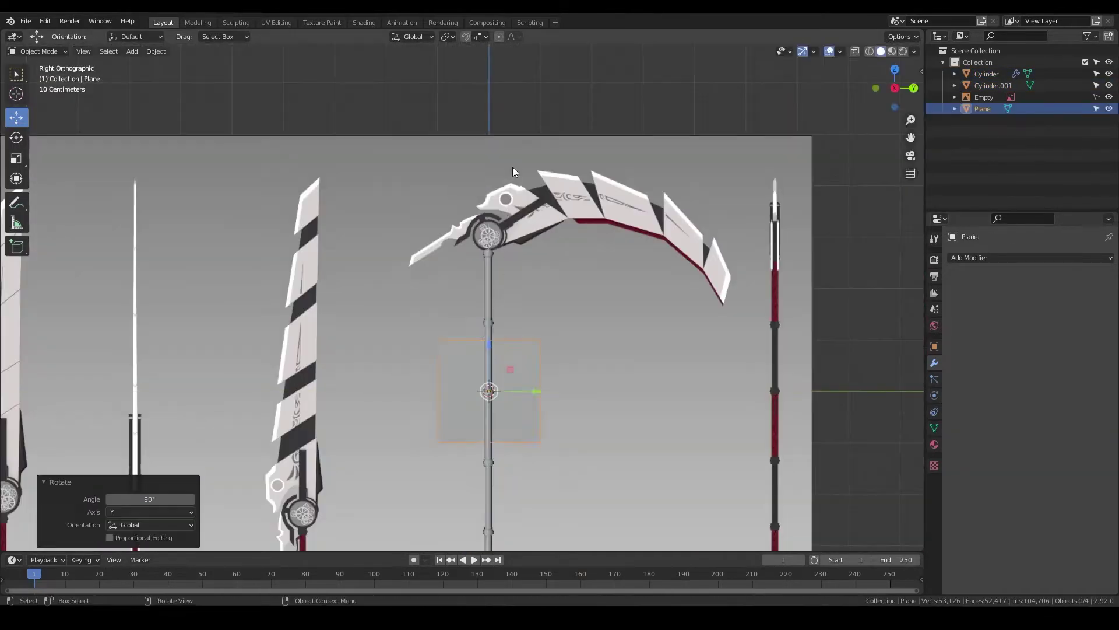
{"action": "scroll", "coordinate": [506, 167], "scroll_direction": "up", "scroll_amount": 4}
{"action": "key", "text": "s"}
{"action": "key", "text": "z"}
{"action": "key", "text": "r"}
{"action": "key", "text": "g"}
{"action": "left_click", "coordinate": [407, 269]}
- Pull a corner vertex down to form the blade tip
{"action": "left_click", "coordinate": [382, 272]}
{"action": "key", "text": "g"}
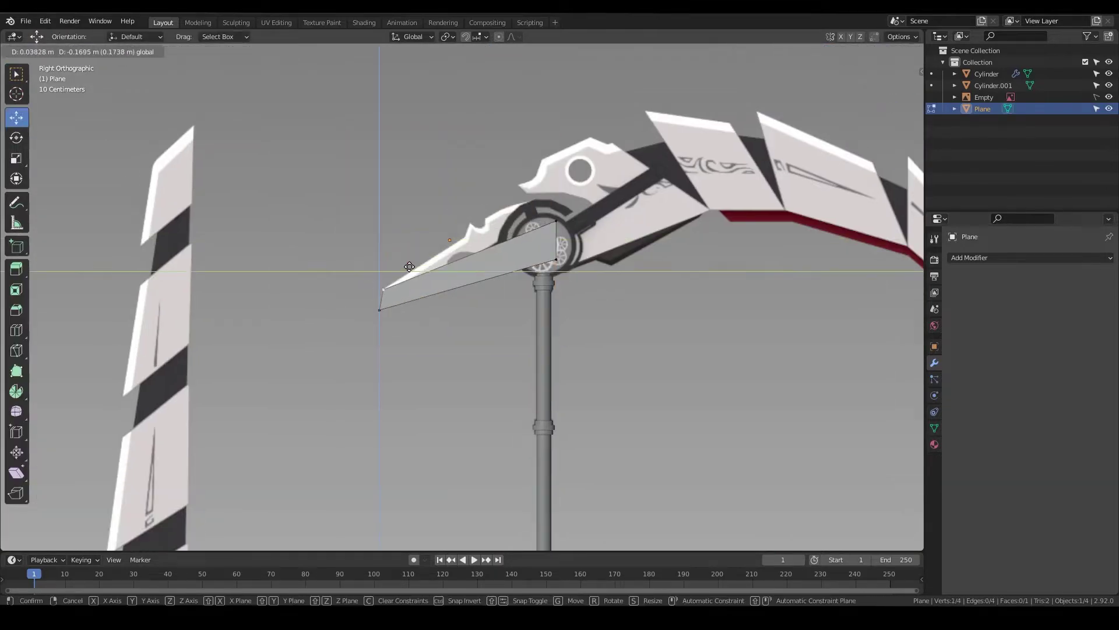
{"action": "left_click", "coordinate": [431, 256]}
{"action": "scroll", "coordinate": [436, 304], "scroll_direction": "up", "scroll_amount": 3}
{"action": "scroll", "coordinate": [449, 210], "scroll_direction": "up", "scroll_amount": 2}
- Extrude the blade's end edge along the reference blade outline
{"action": "key", "text": "e"}
{"action": "left_click", "coordinate": [449, 209]}
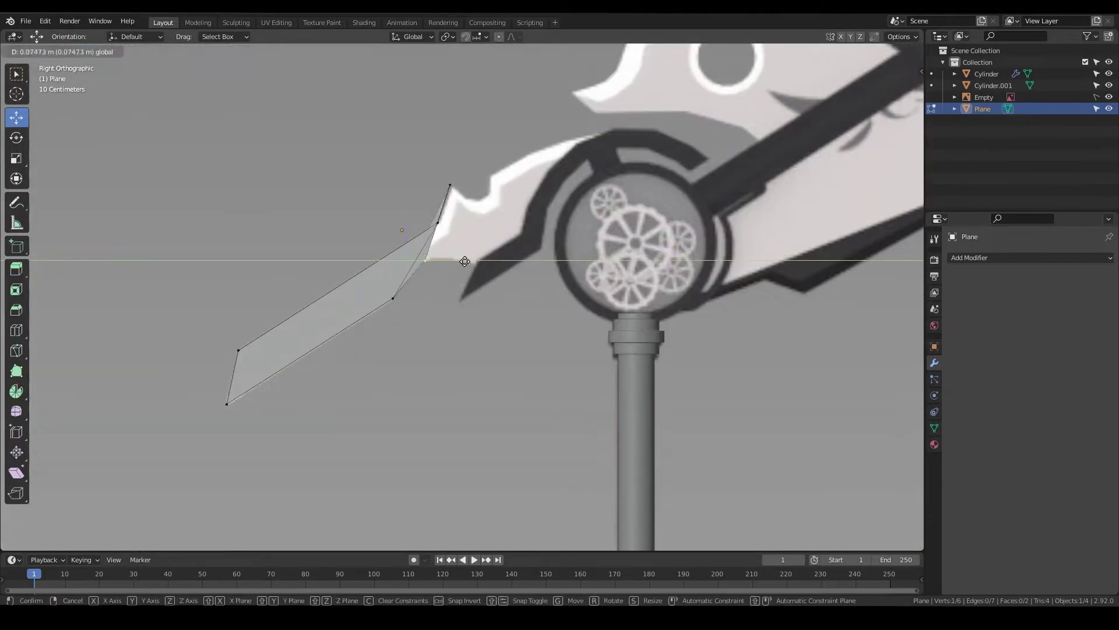
{"action": "key", "text": "2"}
{"action": "left_click", "coordinate": [449, 208]}
{"action": "key", "text": "e"}
{"action": "left_click", "coordinate": [473, 232]}
{"action": "key", "text": "g"}
{"action": "left_click", "coordinate": [498, 229]}
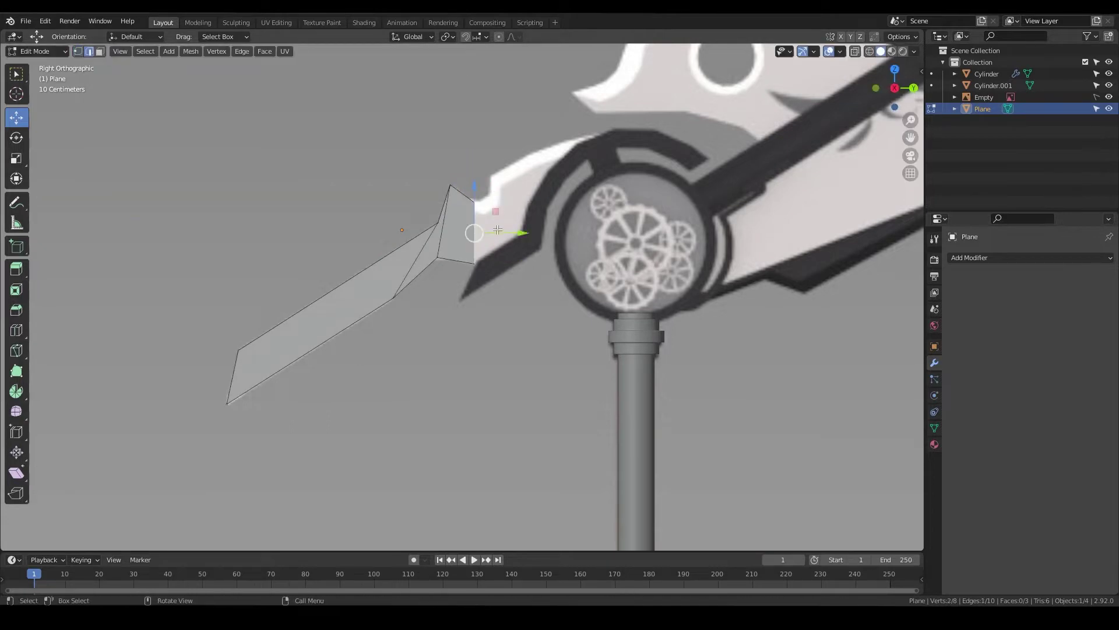
{"action": "left_click", "coordinate": [547, 201]}
- Match the notch vertex and extrude the blade toward the gear hub
{"action": "key", "text": "e"}
{"action": "left_click", "coordinate": [494, 188]}
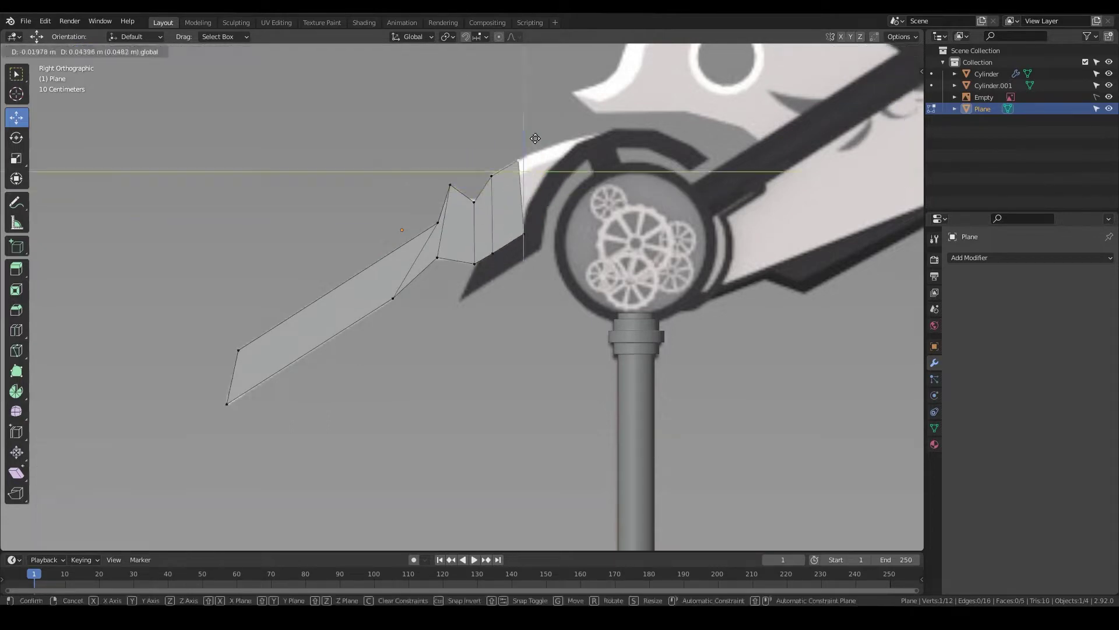
{"action": "left_click", "coordinate": [535, 138]}
{"action": "key", "text": "e"}
{"action": "left_click", "coordinate": [578, 193]}
{"action": "left_click", "coordinate": [584, 211]}
{"action": "key", "text": "g"}
{"action": "key", "text": "z"}
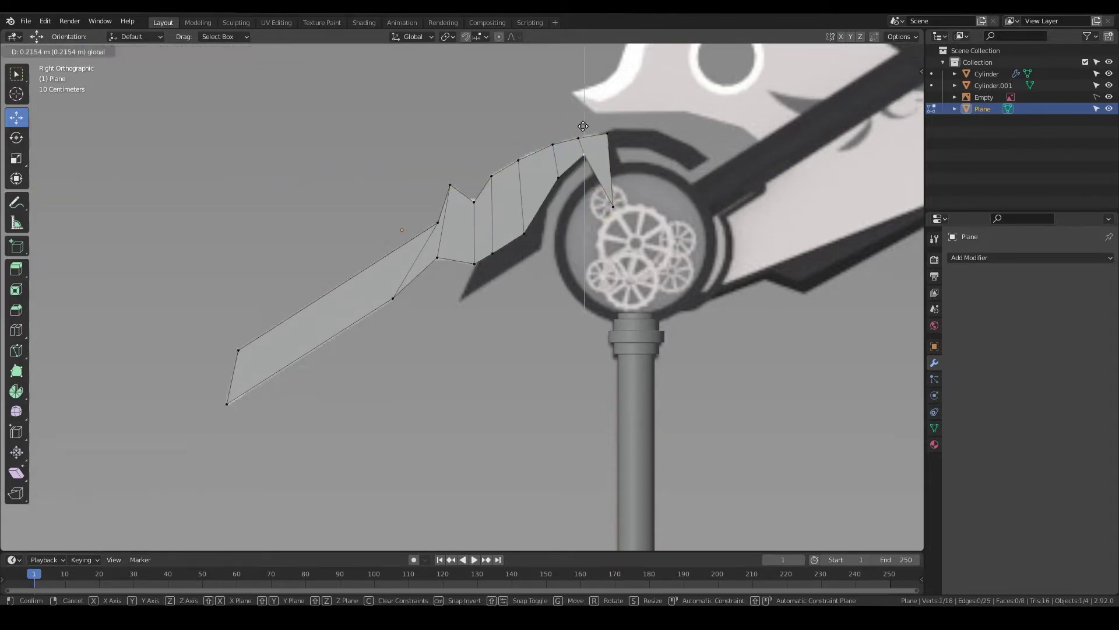
- Extrude the whole blade outline to give it thickness
{"action": "middle_click_drag", "start_coordinate": [525, 235], "coordinate": [494, 257]}
{"action": "key", "text": "a"}
{"action": "key", "text": "e"}
{"action": "left_click", "coordinate": [443, 303]}
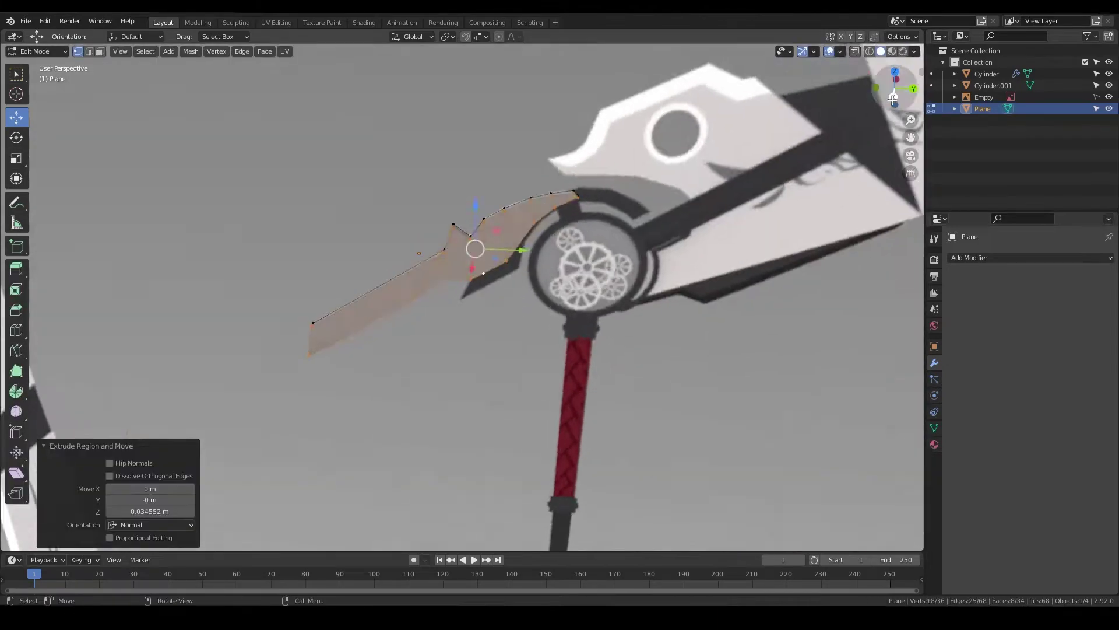
{"action": "key", "text": "KP_3"}
{"action": "mouse_move", "coordinate": [338, 350]}
{"action": "middle_mouse_down", "text": "shift"}
{"action": "mouse_move", "coordinate": [409, 350]}
{"action": "mouse_move", "coordinate": [500, 218]}
{"action": "middle_mouse_up", "text": "shift"}
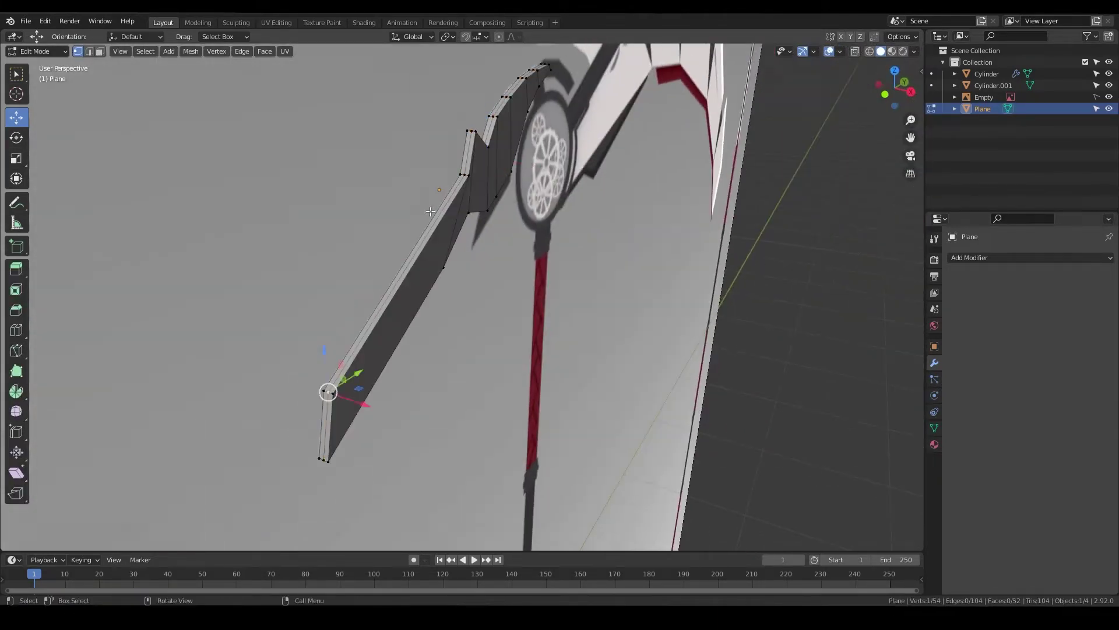
{"action": "key", "text": "KP_3"}
- Reposition the blade tip vertices using see-through display
{"action": "key", "text": "g"}
{"action": "key", "text": "z"}
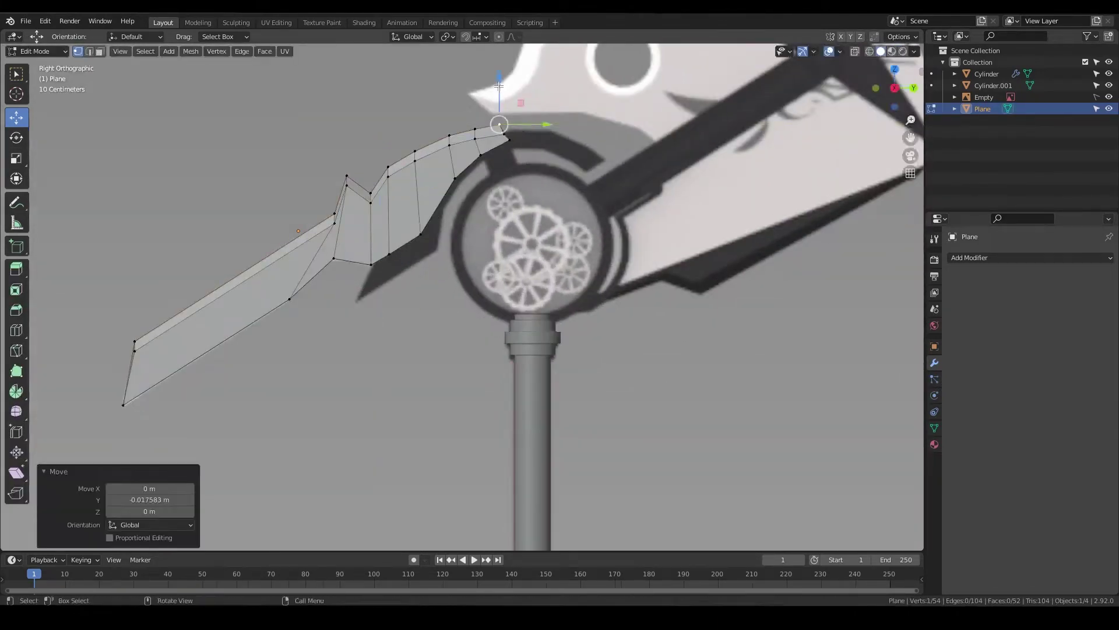
{"action": "key", "text": "alt+z"}
{"action": "middle_click_drag", "start_coordinate": [233, 326], "coordinate": [478, 270], "text": "shift"}
{"action": "left_click", "coordinate": [368, 347]}
{"action": "key", "text": "g"}
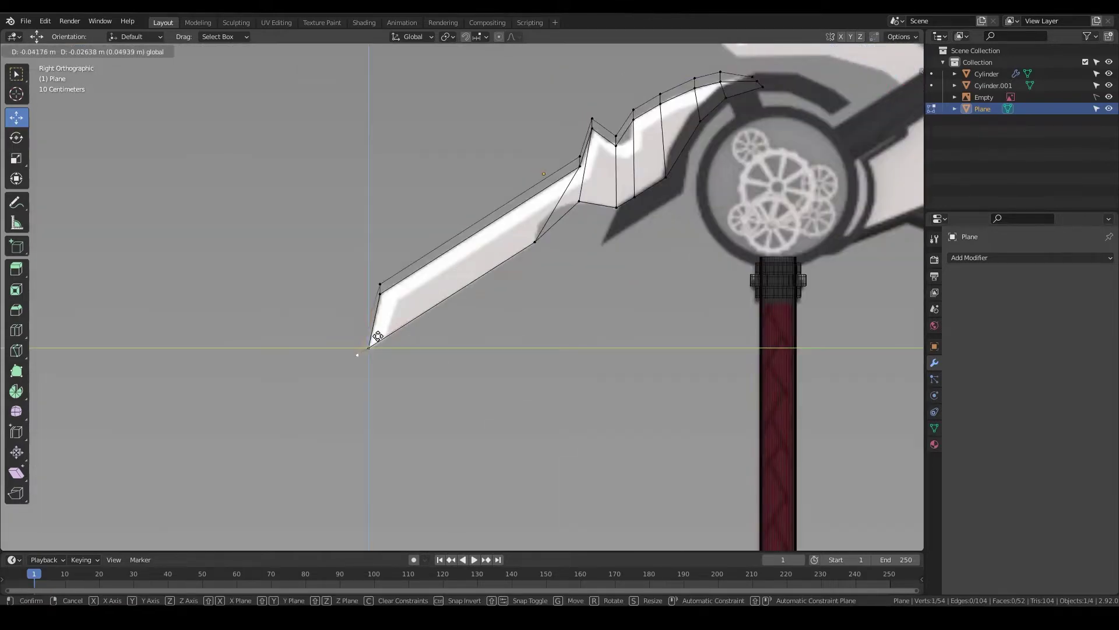
{"action": "left_click", "coordinate": [392, 272]}
{"action": "middle_click_drag", "start_coordinate": [391, 272], "coordinate": [326, 245]}
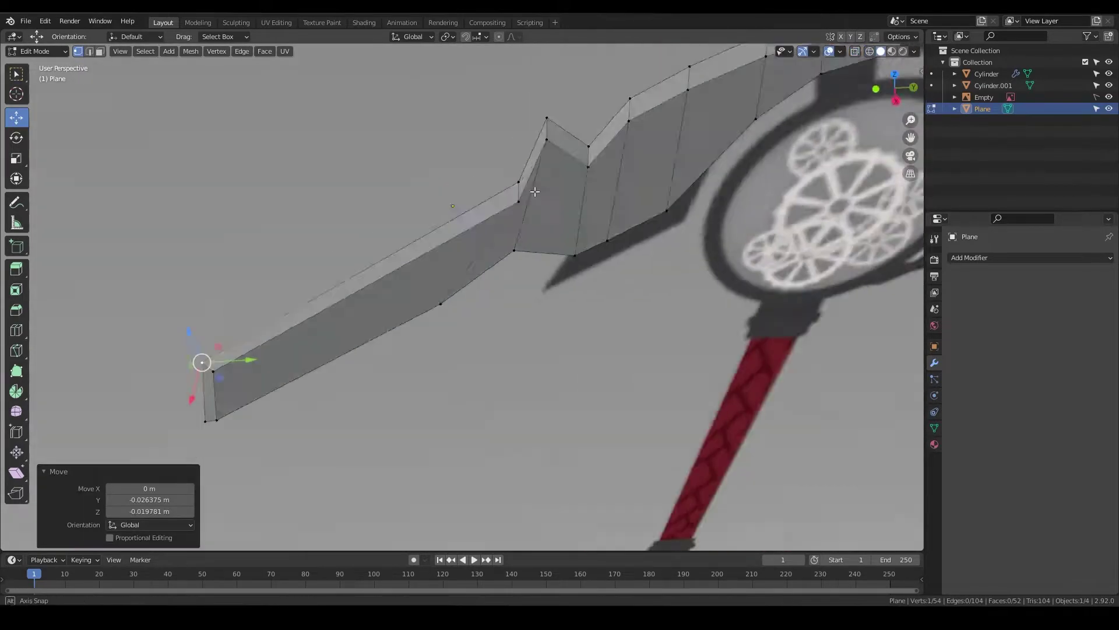
- Adjust the top and lower notch vertices into place
{"action": "key", "text": "KP_3"}
{"action": "left_click", "coordinate": [518, 118]}
{"action": "scroll", "coordinate": [529, 212], "scroll_direction": "up", "scroll_amount": 3}
{"action": "middle_click_drag", "start_coordinate": [530, 212], "coordinate": [540, 209], "text": "shift"}
{"action": "left_click_drag", "start_coordinate": [467, 239], "coordinate": [466, 239]}
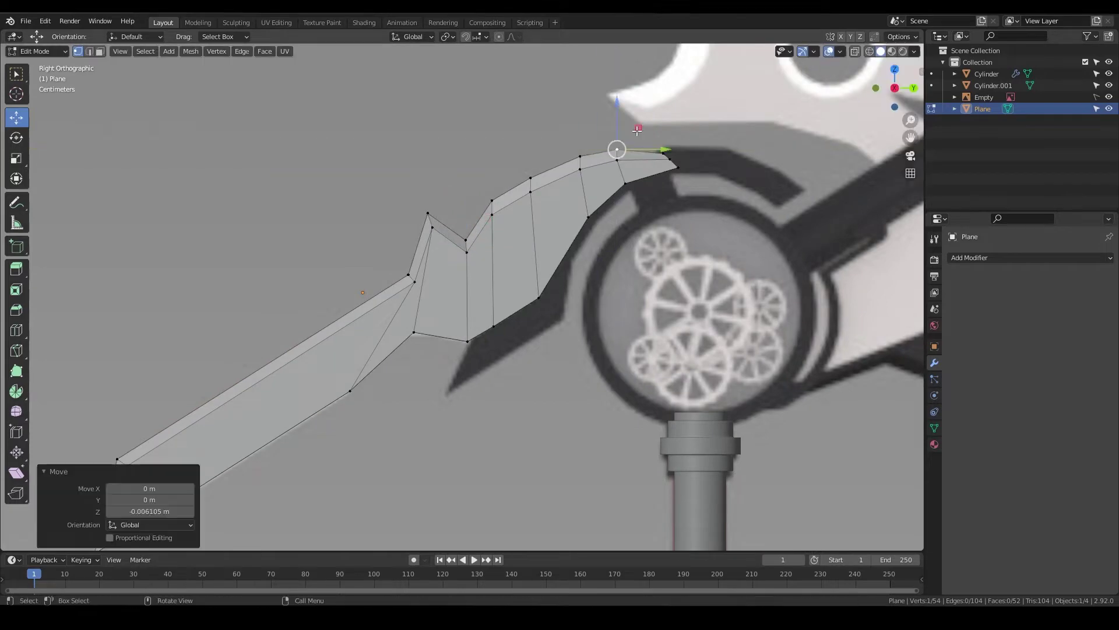
{"action": "scroll", "coordinate": [637, 131], "scroll_direction": "down", "scroll_amount": 2}
- Smooth the blade with a Subdivision modifier at viewport level 1
{"action": "left_click", "coordinate": [1029, 257]}
{"action": "left_click", "coordinate": [912, 448]}
{"action": "key", "text": "ctrl+r"}
{"action": "double_click", "coordinate": [269, 350]}
{"action": "scroll", "coordinate": [549, 197], "scroll_direction": "up", "scroll_amount": 2}
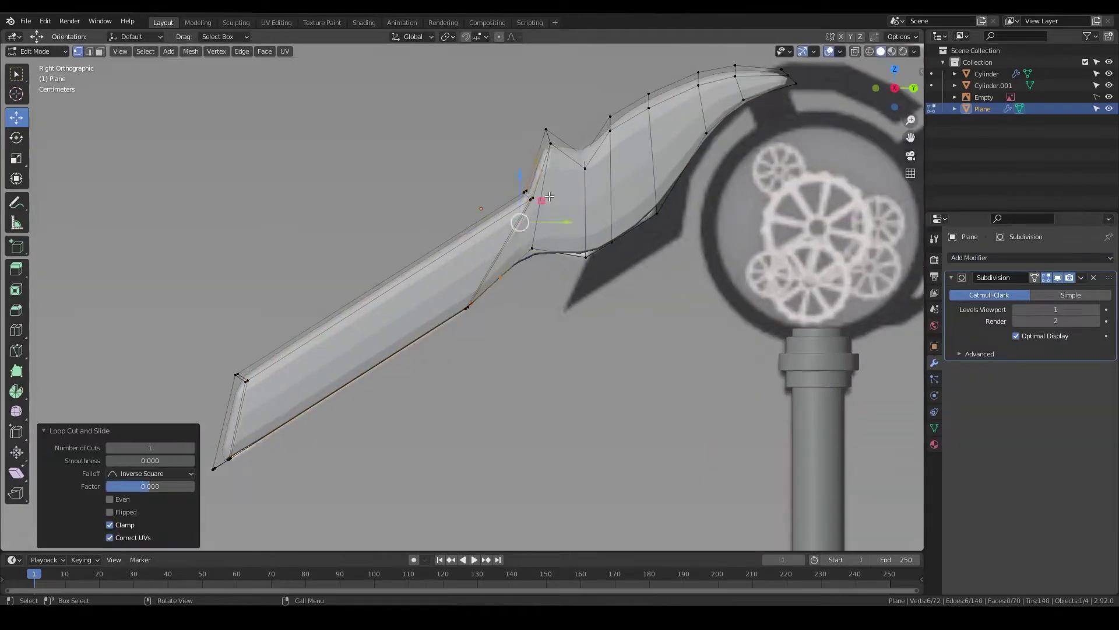
- Cut an edge loop near the blade's edge
{"action": "key", "text": "ctrl+r"}
{"action": "left_click", "coordinate": [551, 216]}
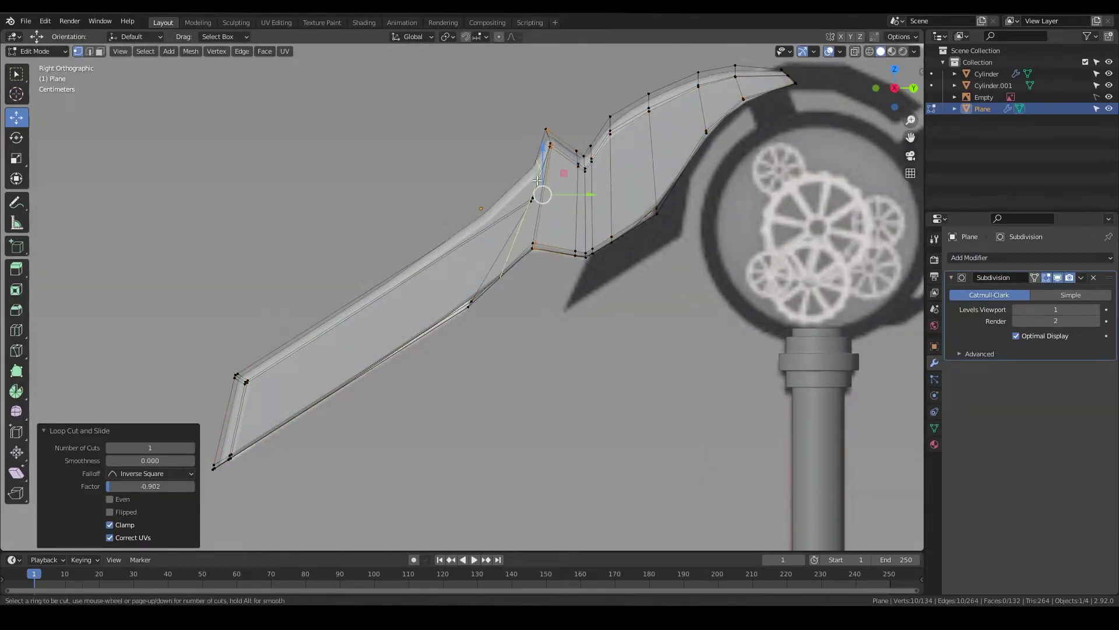
{"action": "mouse_move", "coordinate": [537, 181]}
{"action": "middle_mouse_down"}
{"action": "mouse_move", "coordinate": [532, 208]}
{"action": "mouse_move", "coordinate": [445, 198]}
{"action": "mouse_move", "coordinate": [560, 170]}
{"action": "mouse_move", "coordinate": [443, 320]}
{"action": "middle_mouse_up"}
{"action": "left_click", "coordinate": [443, 321]}
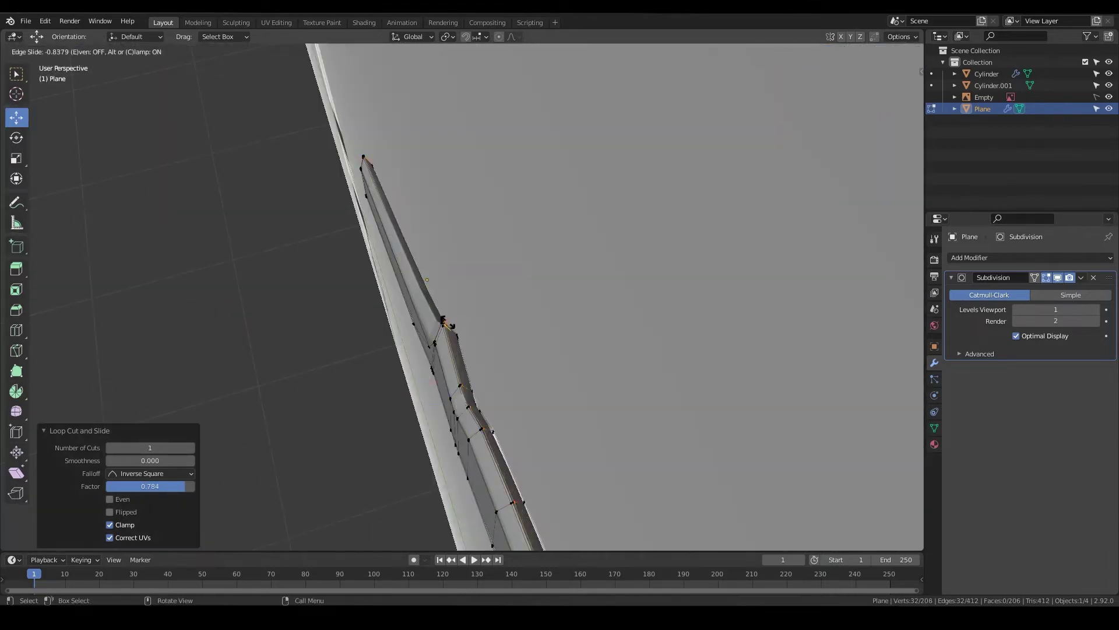
- Move the notch vertices further left
{"action": "key", "text": "KP_3"}
{"action": "scroll", "coordinate": [575, 188], "scroll_direction": "up", "scroll_amount": 3}
{"action": "scroll", "coordinate": [593, 213], "scroll_direction": "up", "scroll_amount": 3}
{"action": "key", "text": "g"}
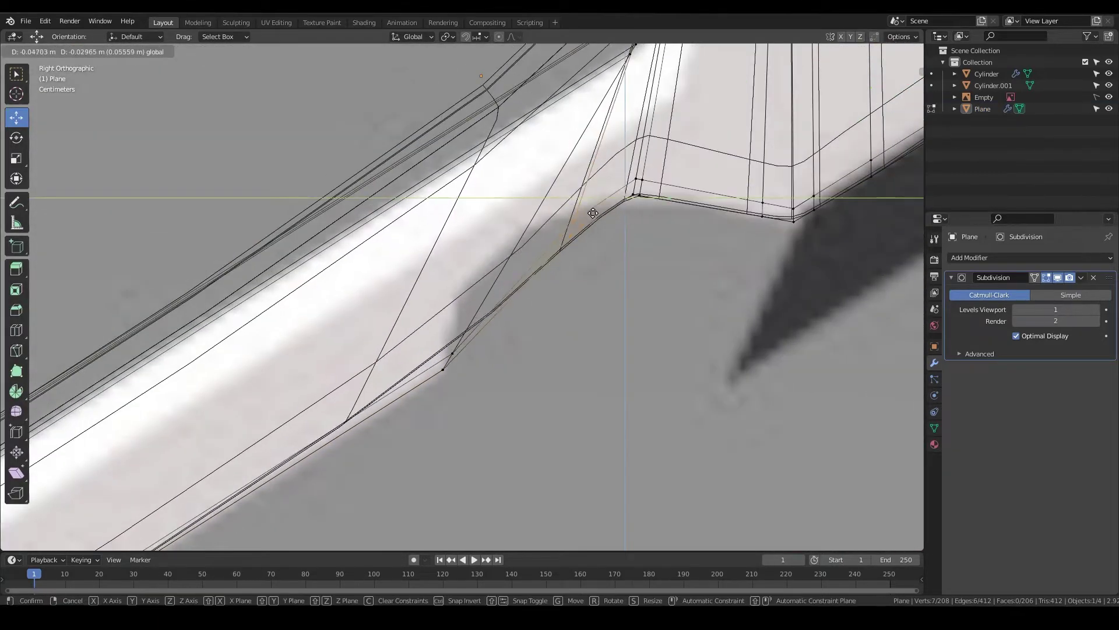
{"action": "left_click", "coordinate": [504, 220]}
{"action": "left_click", "coordinate": [817, 201]}
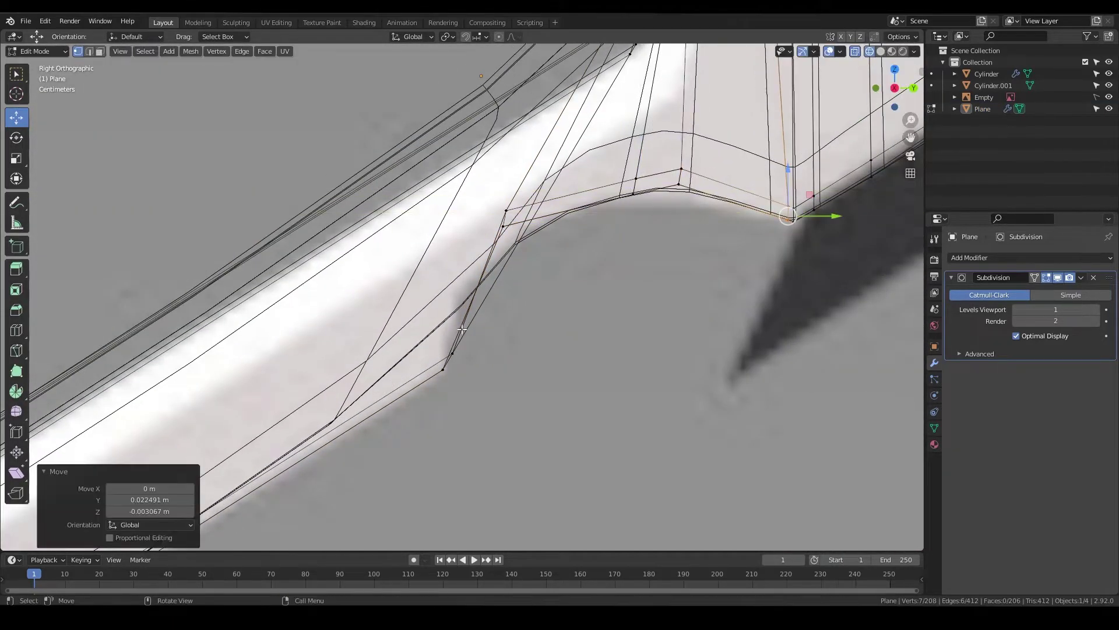
- Check the blade in Object Mode and fine-tune the tip vertex
{"action": "scroll", "coordinate": [612, 240], "scroll_direction": "down", "scroll_amount": 4}
{"action": "key", "text": "Tab"}
{"action": "scroll", "coordinate": [612, 239], "scroll_direction": "down", "scroll_amount": 2}
{"action": "key", "text": "Tab"}
{"action": "scroll", "coordinate": [383, 476], "scroll_direction": "up", "scroll_amount": 3}
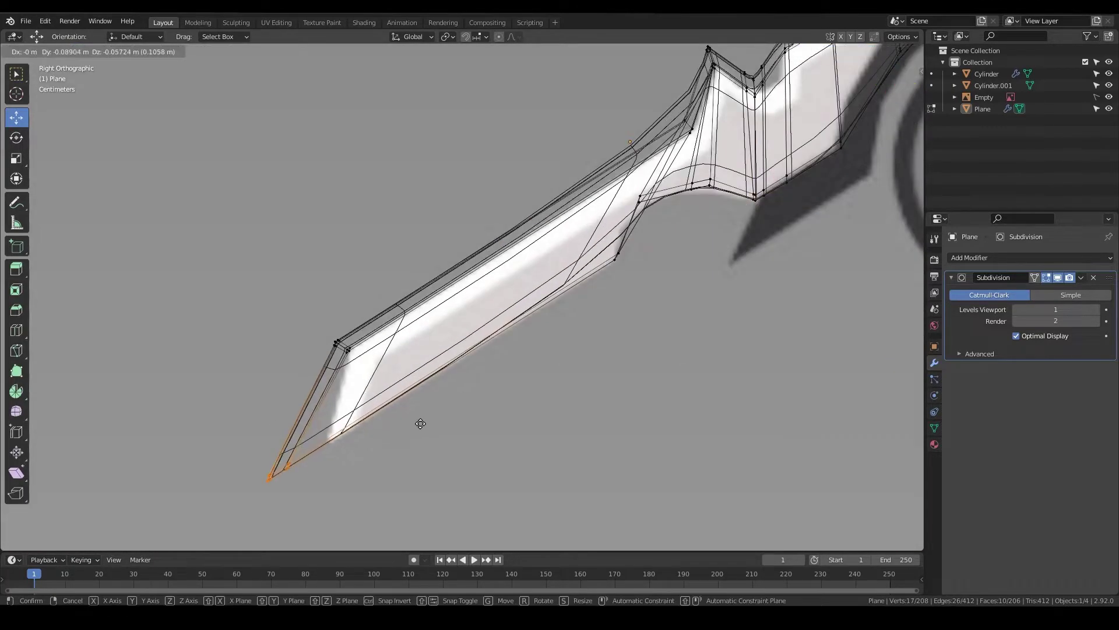
{"action": "left_click", "coordinate": [420, 423]}
{"action": "scroll", "coordinate": [420, 423], "scroll_direction": "down", "scroll_amount": 5}
{"action": "scroll", "coordinate": [486, 226], "scroll_direction": "up", "scroll_amount": 4}
- Add a shrunken circle mesh and place it over the gear hub along X
{"action": "left_click", "coordinate": [518, 205]}
{"action": "key", "text": "Tab"}
{"action": "key", "text": "shift+a"}
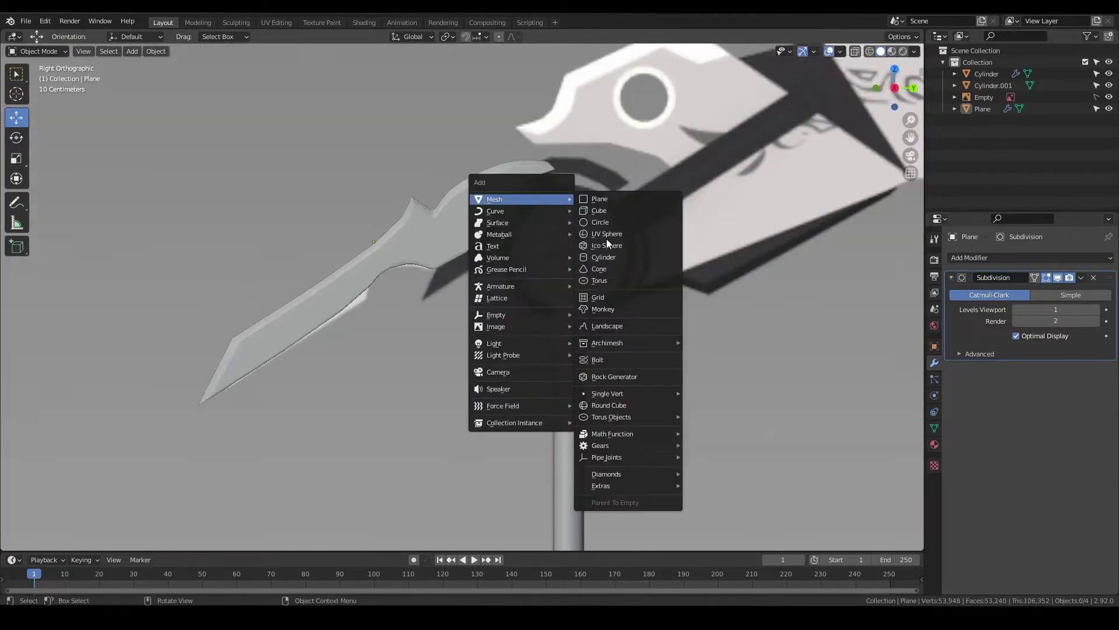
{"action": "left_click", "coordinate": [618, 225]}
{"action": "key", "text": "s"}
{"action": "key", "text": "g"}
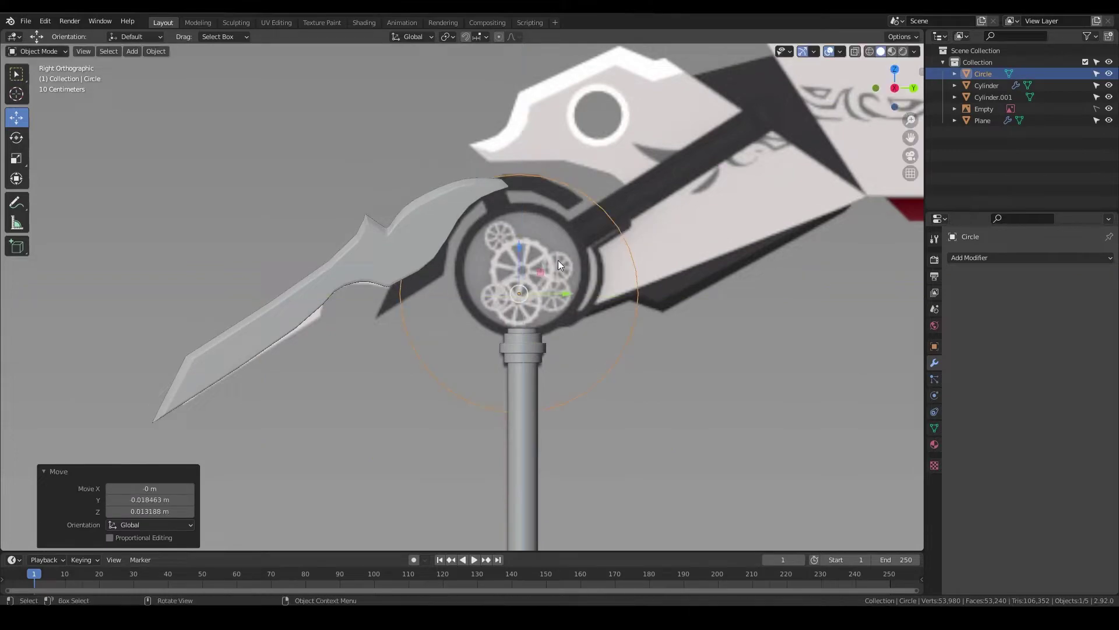
{"action": "key", "text": "g"}
{"action": "key", "text": "x"}
{"action": "left_click", "coordinate": [611, 241]}
{"action": "left_click", "coordinate": [545, 243]}
- Delete the circle's lower vertices to leave an arc
{"action": "key", "text": "Tab"}
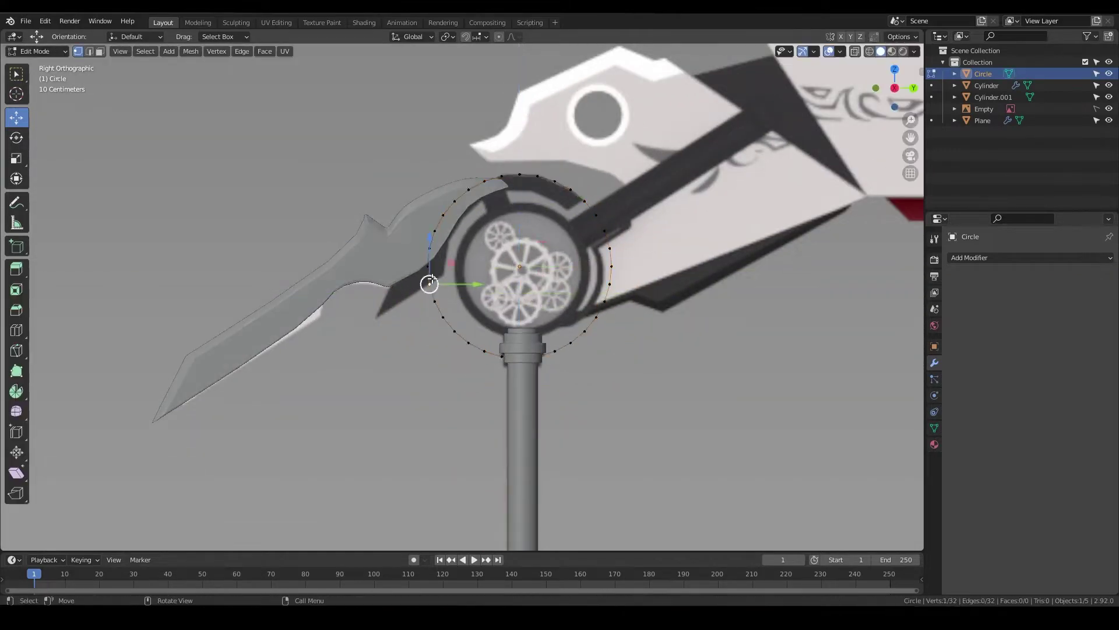
{"action": "key", "text": "x"}
{"action": "left_click", "coordinate": [607, 205]}
{"action": "left_click", "coordinate": [585, 201]}
{"action": "key", "text": "g"}
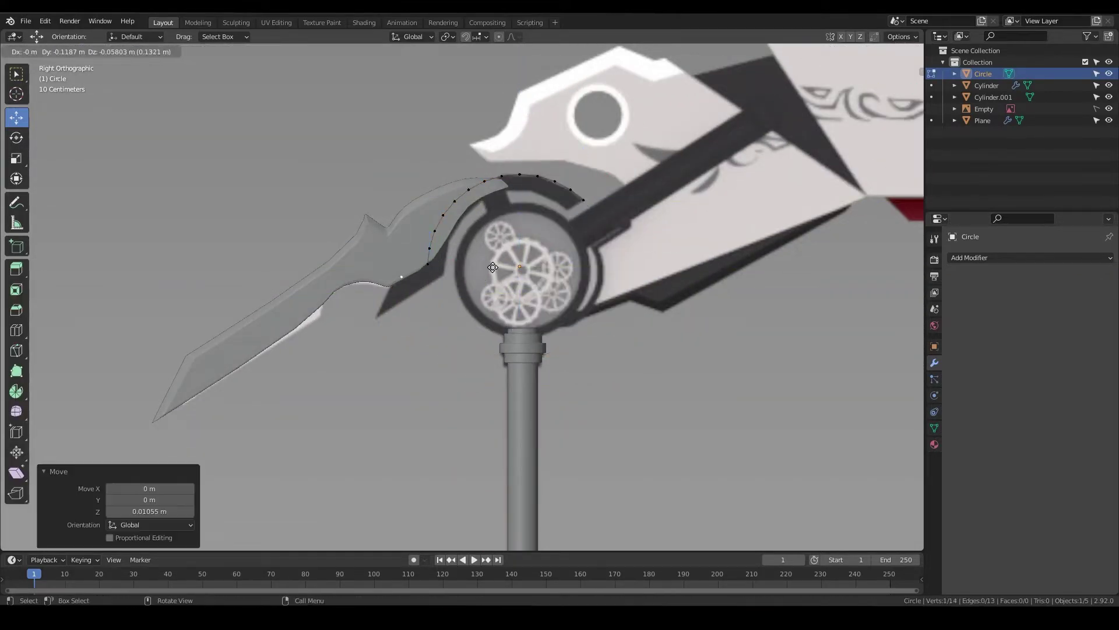
- Extrude the arc into an inner row scaled to 0.807
{"action": "key", "text": "a"}
{"action": "key", "text": "e"}
{"action": "key", "text": "s"}
{"action": "left_click", "coordinate": [513, 198]}
{"action": "key", "text": "g"}
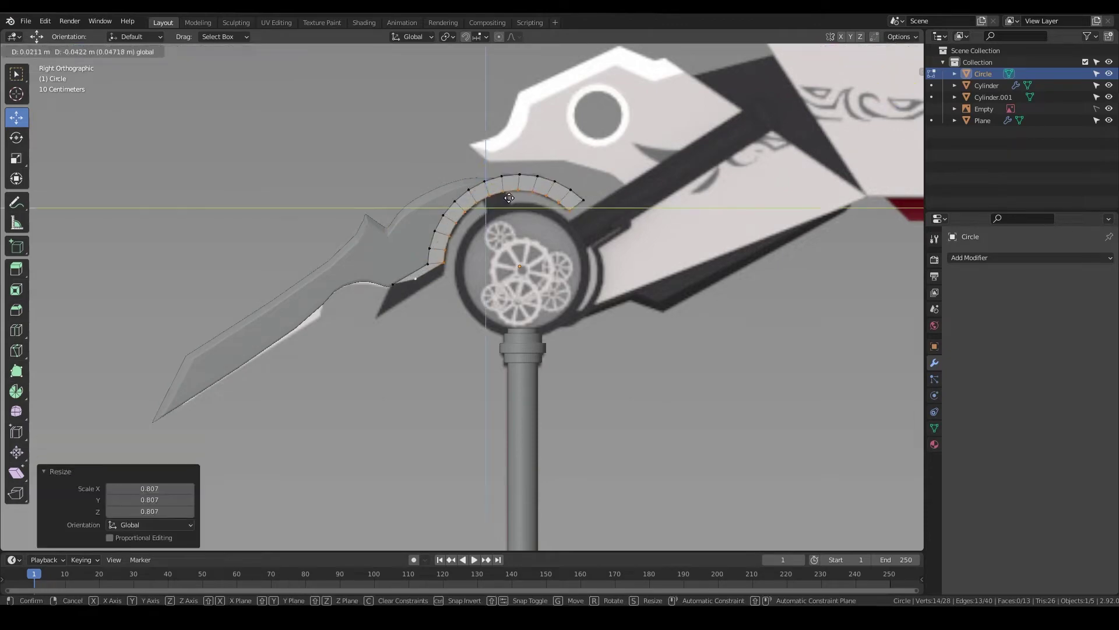
{"action": "left_click", "coordinate": [509, 198]}
{"action": "left_click", "coordinate": [446, 262]}
- Extrude the arc band to give it thickness
{"action": "mouse_move", "coordinate": [584, 200]}
{"action": "middle_mouse_down"}
{"action": "mouse_move", "coordinate": [542, 193]}
{"action": "mouse_move", "coordinate": [623, 246]}
{"action": "middle_mouse_up"}
{"action": "key", "text": "a"}
{"action": "key", "text": "e"}
{"action": "left_click", "coordinate": [543, 186]}
{"action": "key", "text": "e"}
{"action": "left_click", "coordinate": [623, 246]}
- Add a Subdivision modifier to the band and loop-cut it
{"action": "key", "text": "KP_3"}
{"action": "left_click", "coordinate": [1029, 257]}
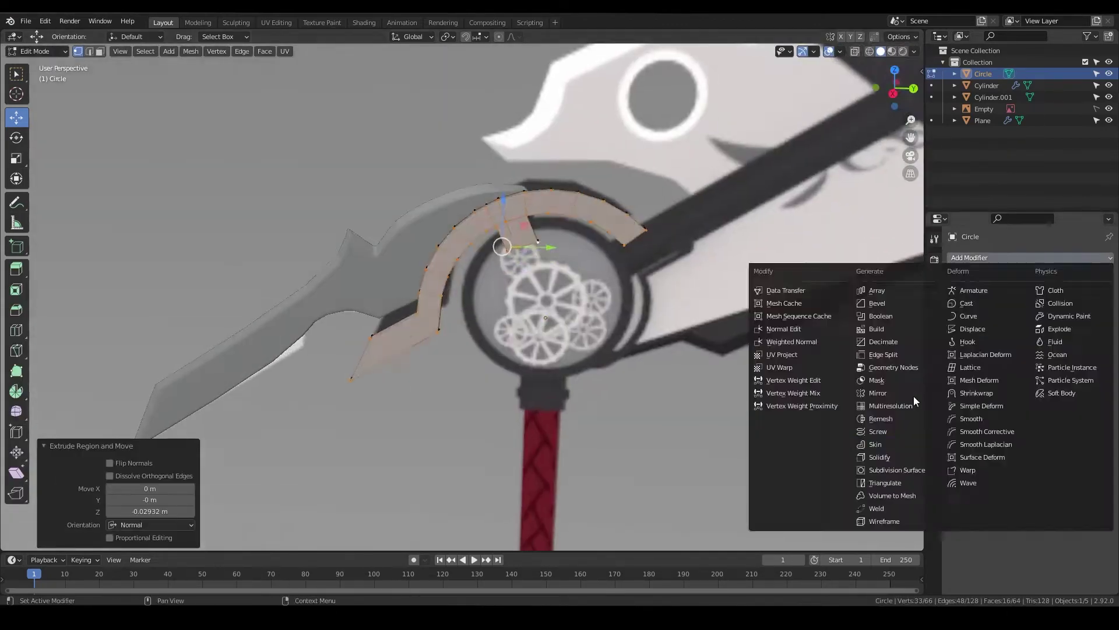
{"action": "left_click", "coordinate": [868, 462]}
{"action": "key", "text": "ctrl+r"}
{"action": "left_click", "coordinate": [390, 284]}
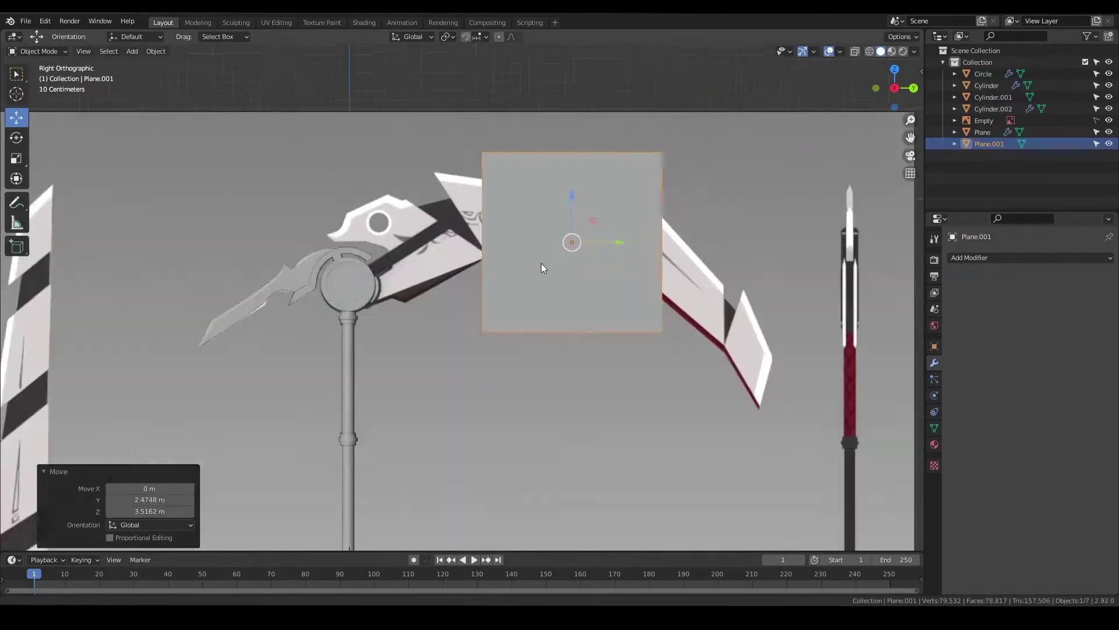
- Extrude Plane.001's edge in X-ray to form a new plate along the blade's back
{"action": "key", "text": "alt+z"}
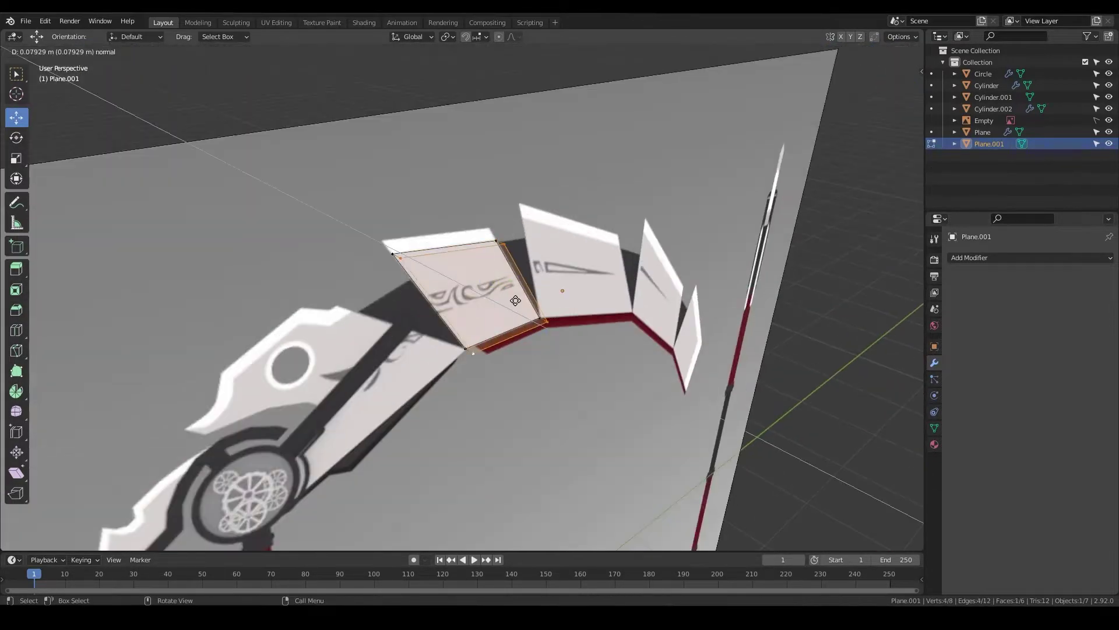
{"action": "left_click", "coordinate": [516, 301]}
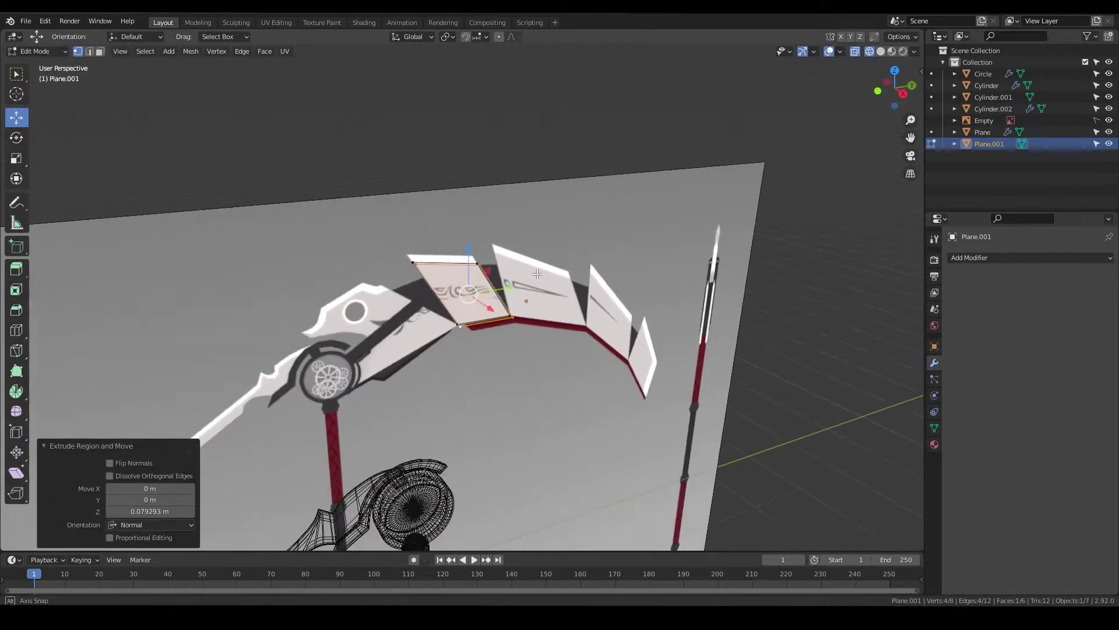
{"action": "mouse_move", "coordinate": [515, 300]}
{"action": "middle_mouse_down"}
{"action": "mouse_move", "coordinate": [595, 309]}
{"action": "mouse_move", "coordinate": [497, 191]}
{"action": "mouse_move", "coordinate": [481, 289]}
{"action": "middle_mouse_up"}
{"action": "key", "text": "Tab"}
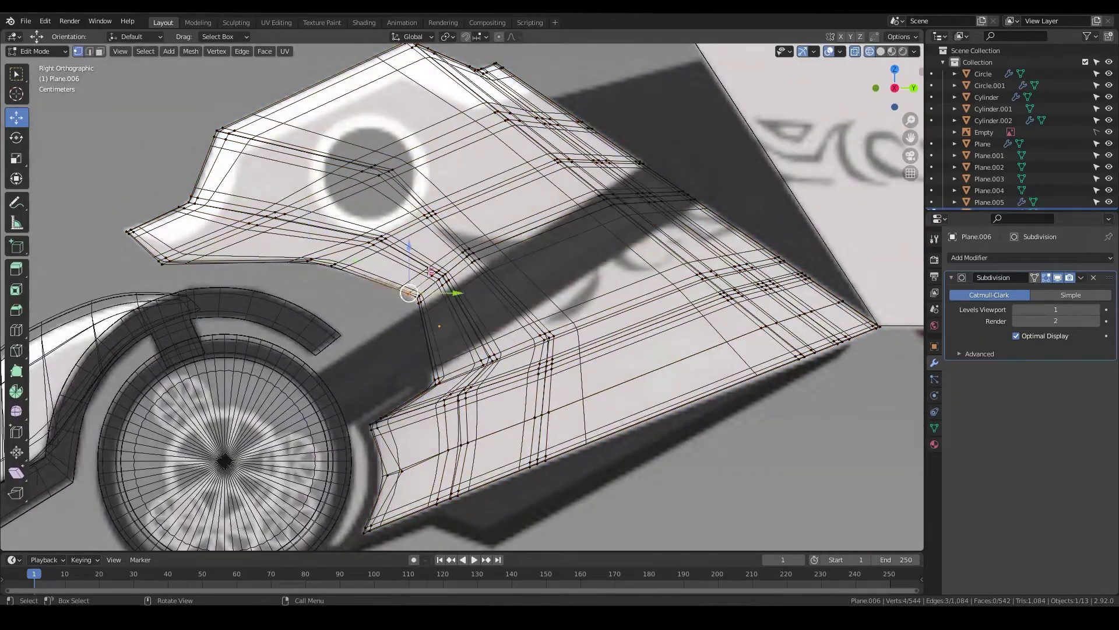
- Reshape the Plane.006 head cover by moving its edge and vertices, then turn X-ray off
{"action": "left_click_drag", "start_coordinate": [409, 293], "coordinate": [452, 296]}
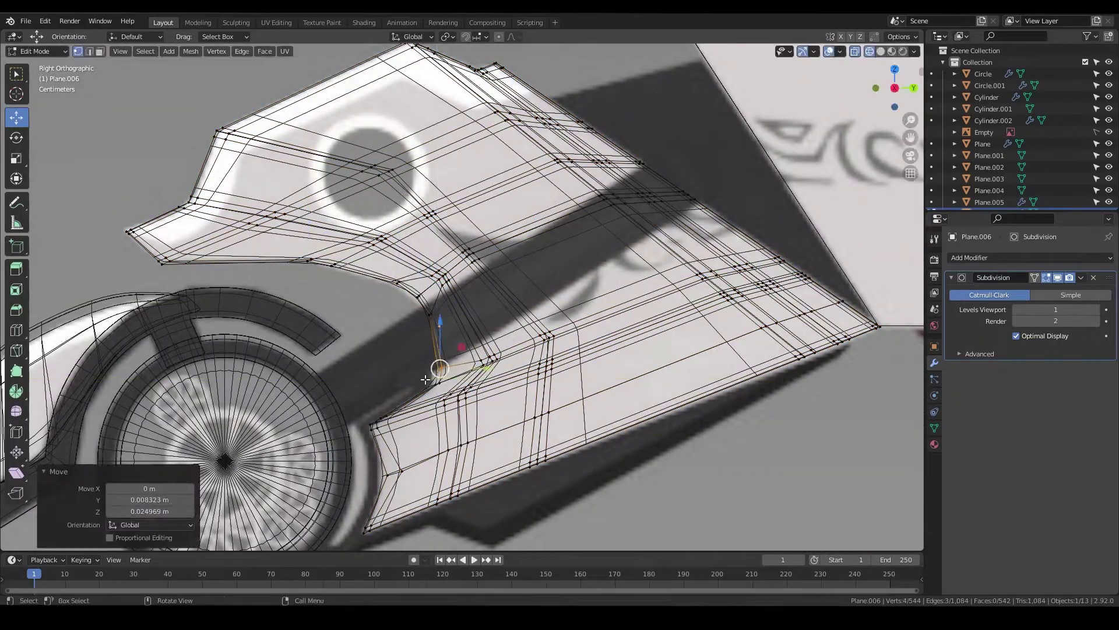
{"action": "left_click", "coordinate": [163, 263]}
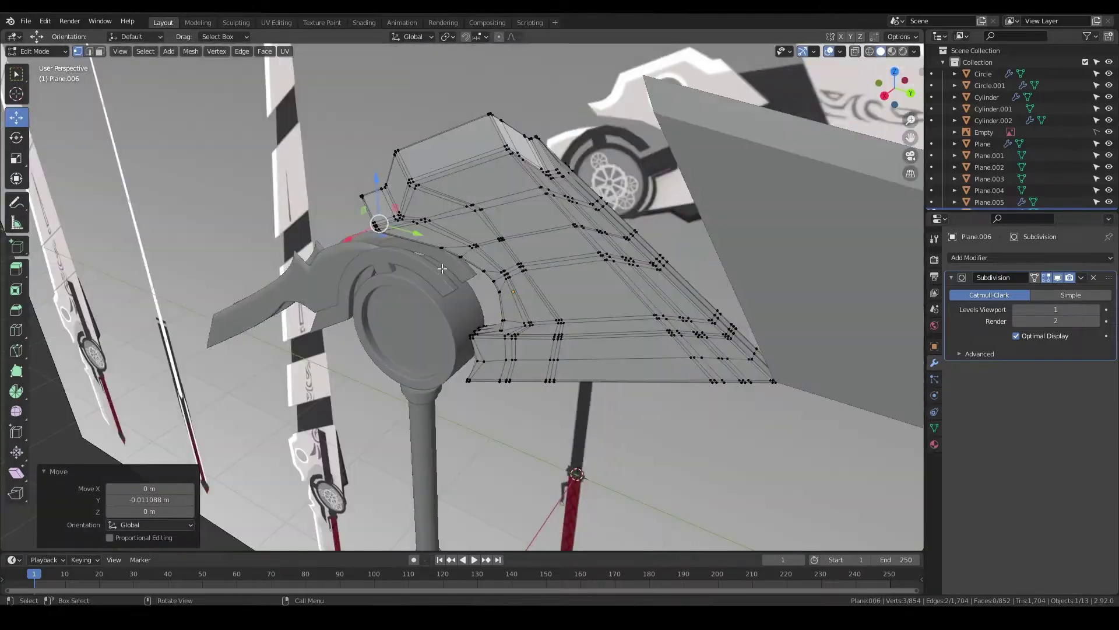
{"action": "middle_click_drag", "start_coordinate": [442, 268], "coordinate": [603, 167]}
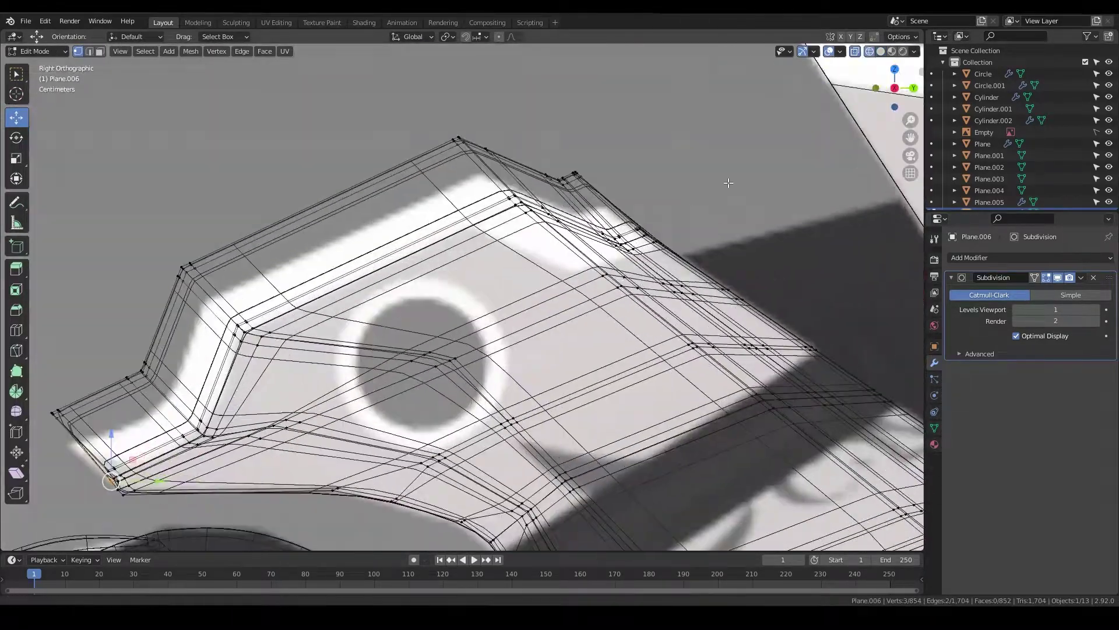
{"action": "key", "text": "g"}
{"action": "key", "text": "alt+z"}
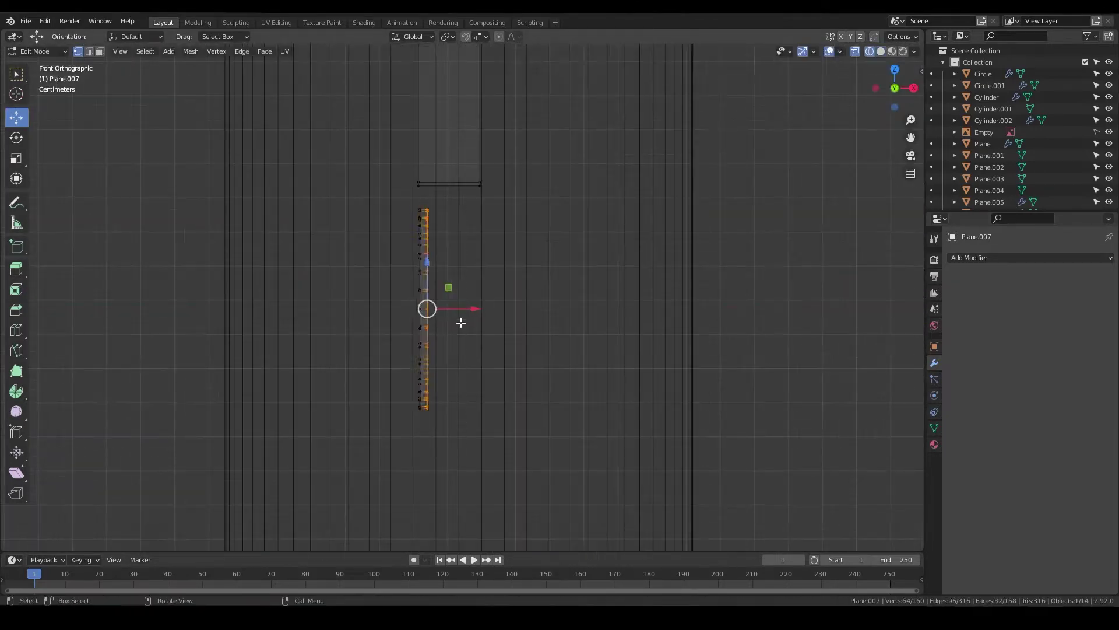
- Finish the ring's inner vertex loop on the pole hook and save as Scythe.blend
{"action": "middle_click_drag", "start_coordinate": [482, 289], "coordinate": [485, 360]}
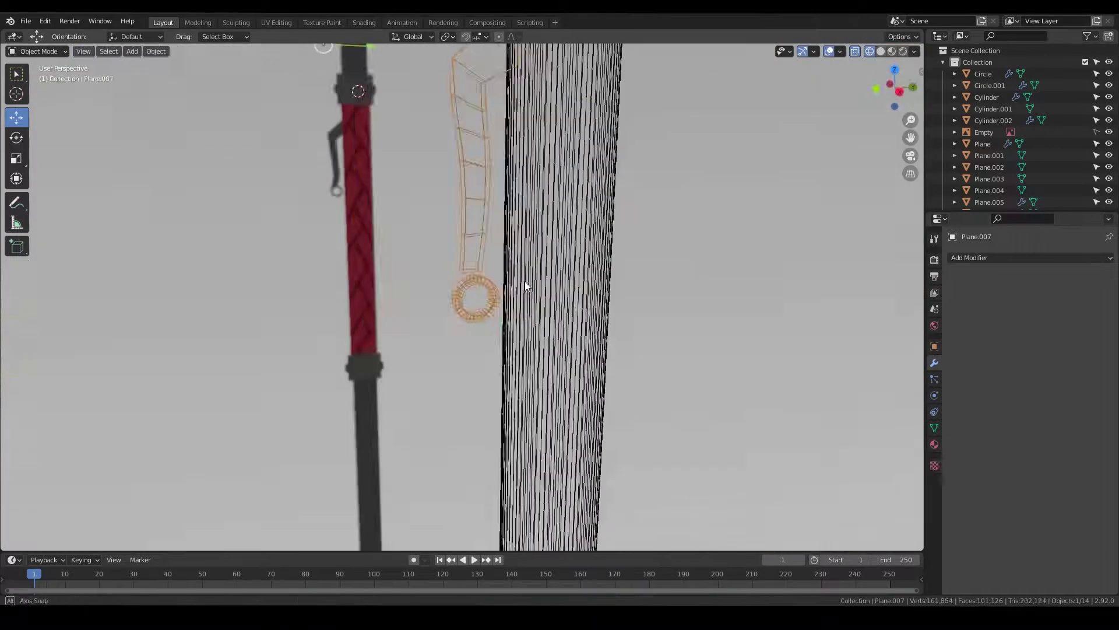
{"action": "key", "text": "g"}
{"action": "left_click", "coordinate": [526, 260]}
{"action": "key", "text": "Tab"}
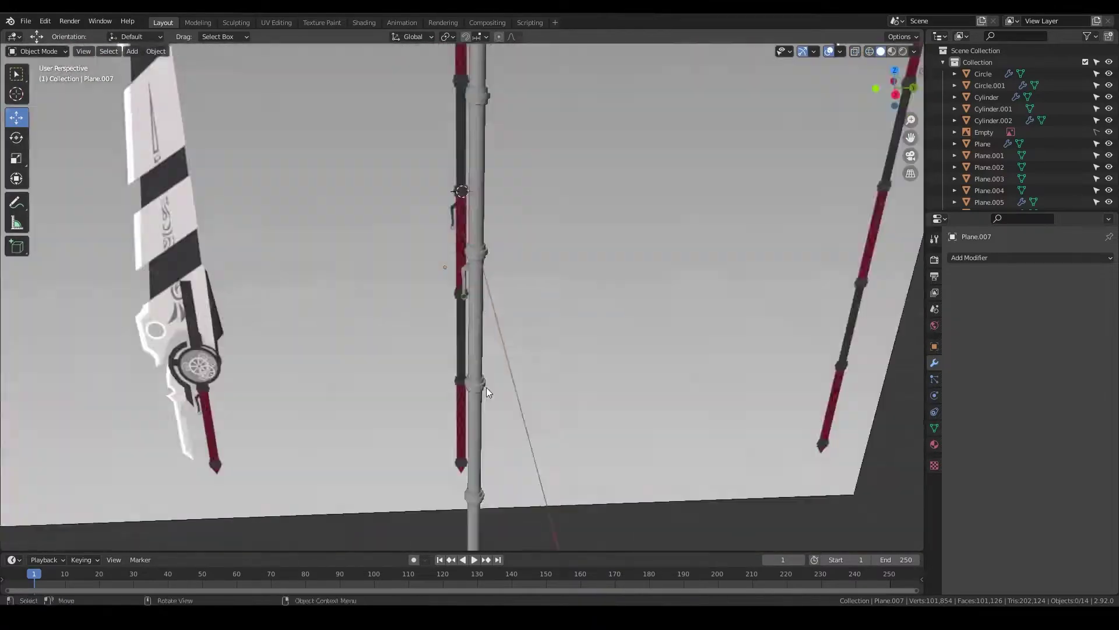
{"action": "mouse_move", "coordinate": [486, 387]}
{"action": "middle_mouse_down"}
{"action": "mouse_move", "coordinate": [498, 309]}
{"action": "mouse_move", "coordinate": [578, 275]}
{"action": "middle_mouse_up"}
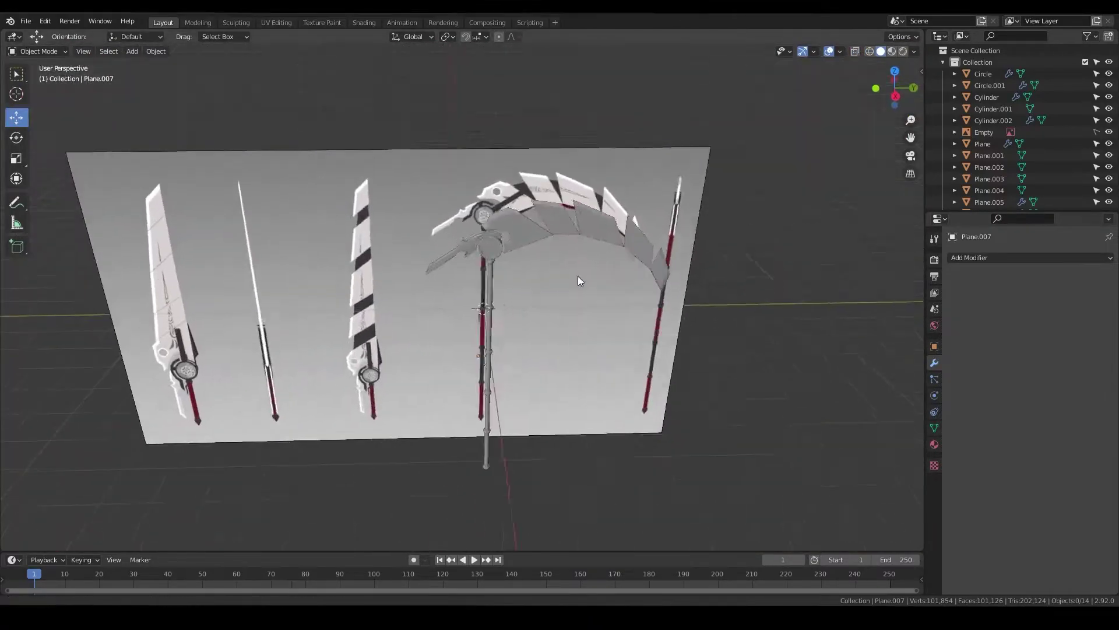
{"action": "key", "text": "ctrl+s"}
{"action": "key", "text": "Return"}
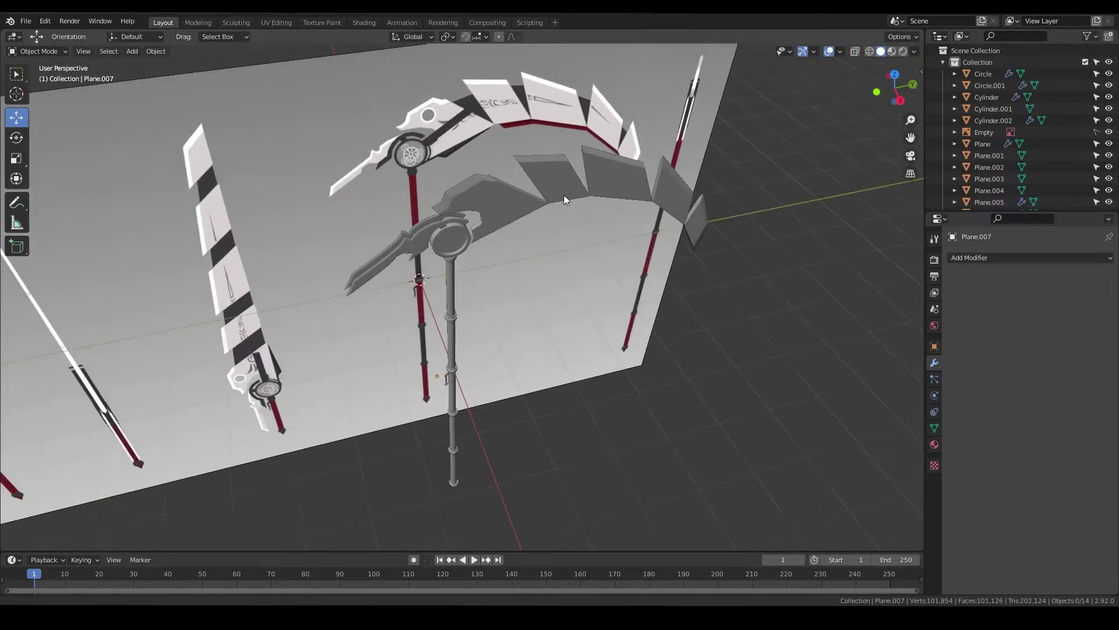
- Add a new plane, Plane.008, in side view rotated 90° around Y
{"action": "key", "text": "KP_3"}
{"action": "key", "text": "shift+a"}
{"action": "key", "text": "r"}
{"action": "key", "text": "y"}
{"action": "key", "text": "9"}
{"action": "key", "text": "0"}
{"action": "key", "text": "Return"}
{"action": "scroll", "coordinate": [499, 262], "scroll_direction": "up", "scroll_amount": 3}
{"action": "key", "text": "Tab"}
- Move Plane.008's edges and vertices so the strip follows the blade's upper curve
{"action": "key", "text": "2"}
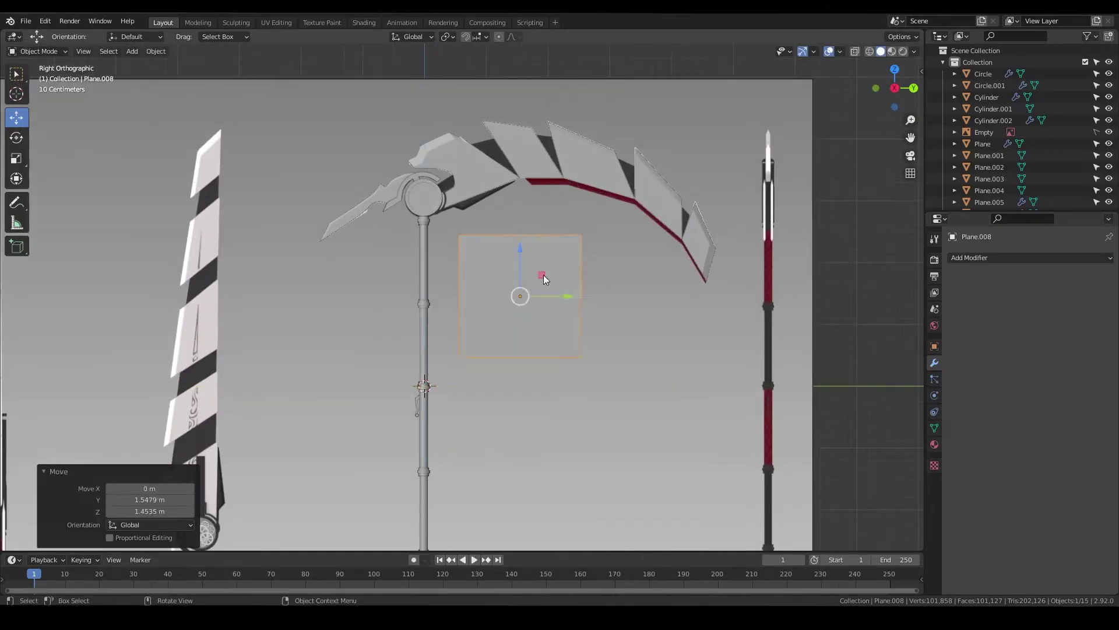
{"action": "left_click", "coordinate": [582, 286]}
{"action": "key", "text": "g"}
{"action": "left_click", "coordinate": [735, 193]}
{"action": "left_click", "coordinate": [459, 234]}
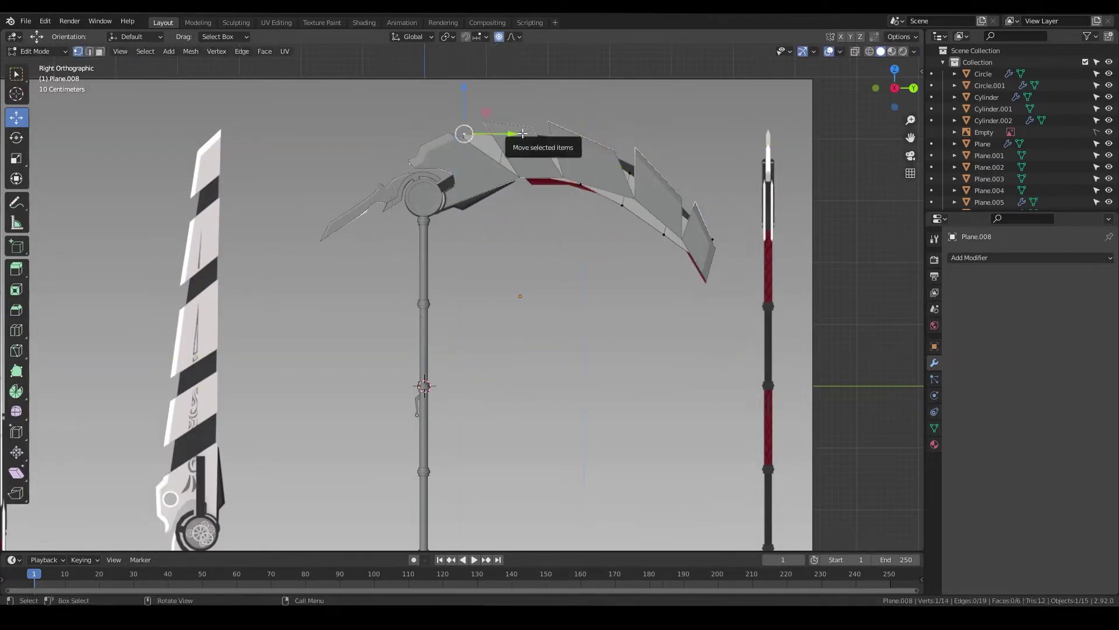
{"action": "scroll", "coordinate": [522, 133], "scroll_direction": "up", "scroll_amount": 1}
{"action": "middle_click_drag", "start_coordinate": [522, 134], "coordinate": [521, 242], "text": "shift"}
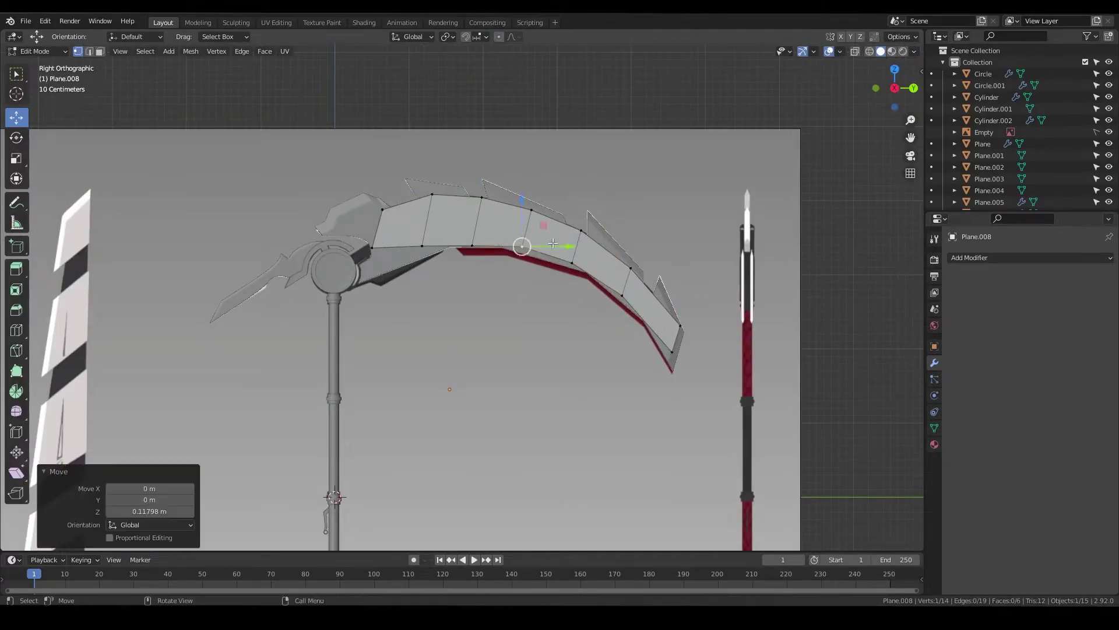
{"action": "key", "text": "Tab"}
- Smooth the strip with a level-2 Subdivision modifier and slide it into place along X
{"action": "middle_click_drag", "start_coordinate": [441, 229], "coordinate": [435, 197]}
{"action": "scroll", "coordinate": [435, 197], "scroll_direction": "up", "scroll_amount": 3}
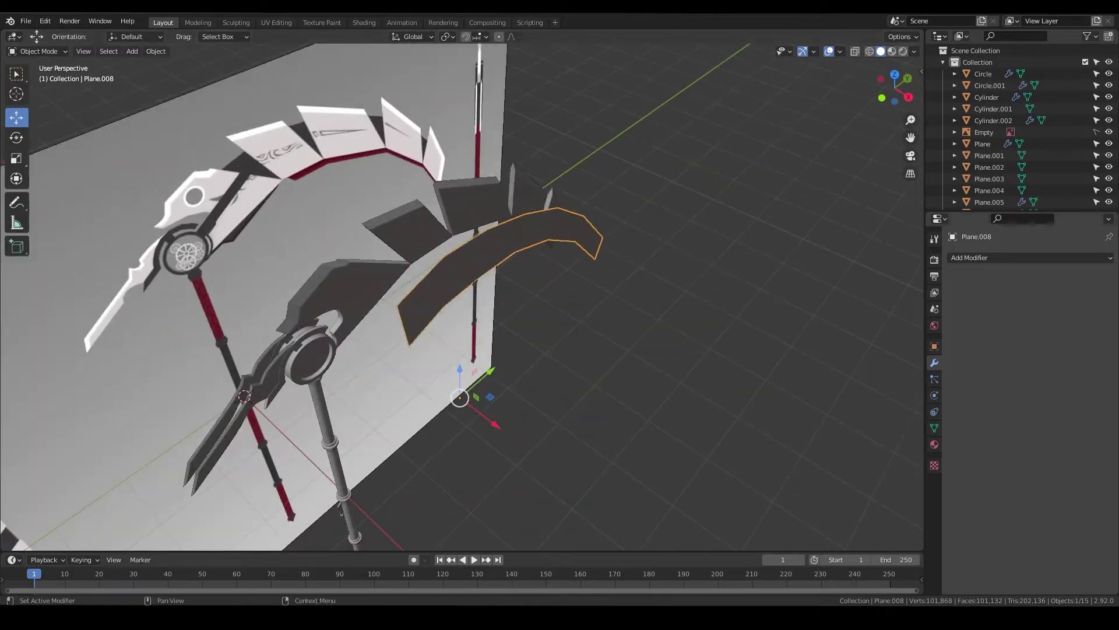
{"action": "key", "text": "ctrl+1"}
{"action": "mouse_move", "coordinate": [537, 214]}
{"action": "middle_mouse_down"}
{"action": "mouse_move", "coordinate": [591, 283]}
{"action": "mouse_move", "coordinate": [715, 265]}
{"action": "middle_mouse_up"}
{"action": "key", "text": "g"}
{"action": "key", "text": "x"}
{"action": "left_click", "coordinate": [603, 200]}
{"action": "mouse_move", "coordinate": [603, 199]}
{"action": "middle_mouse_down"}
{"action": "mouse_move", "coordinate": [432, 324]}
{"action": "mouse_move", "coordinate": [495, 443]}
{"action": "mouse_move", "coordinate": [414, 246]}
{"action": "middle_mouse_up"}
{"action": "key", "text": "ctrl+2"}
- Adjust the strip's vertices in side view to fit the blade
{"action": "key", "text": "Tab"}
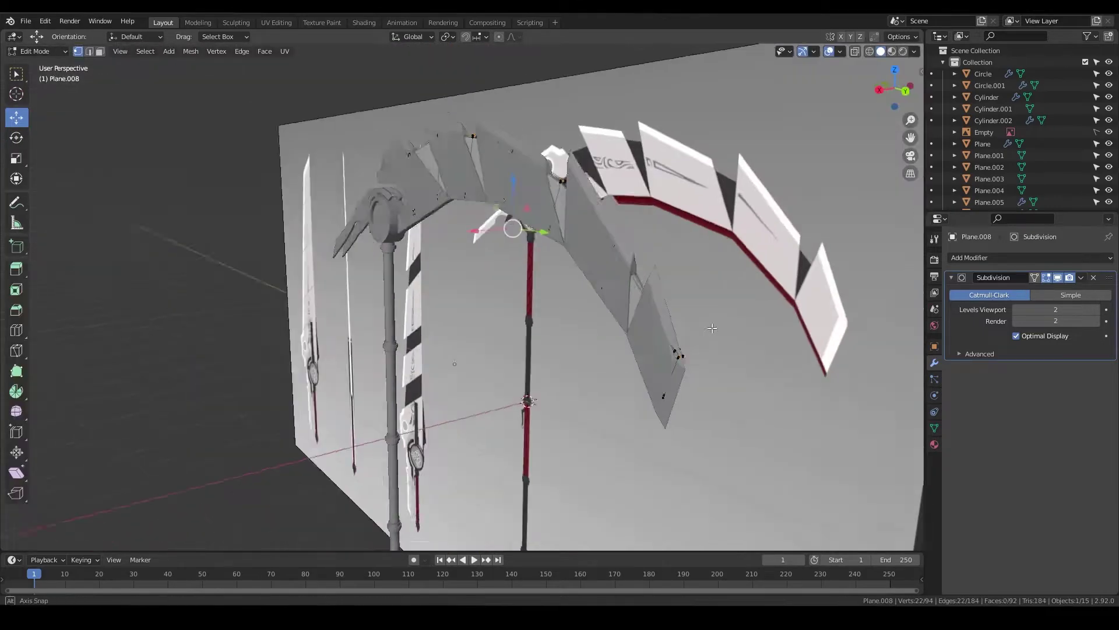
{"action": "key", "text": "KP_3"}
{"action": "key", "text": "g"}
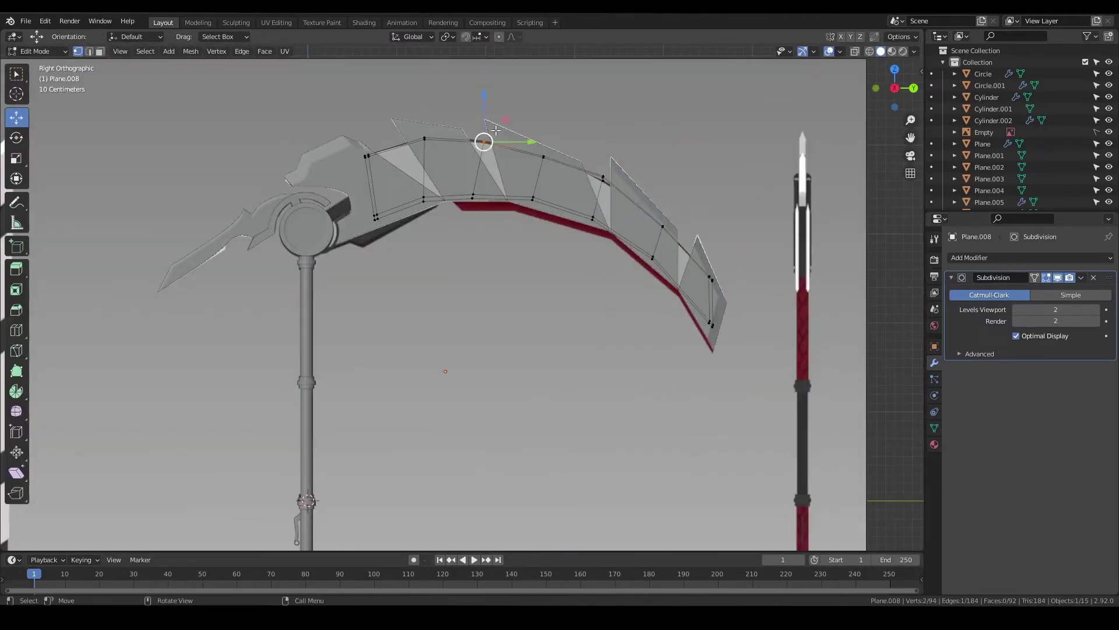
{"action": "left_click", "coordinate": [718, 297]}
{"action": "key", "text": "Tab"}
{"action": "mouse_move", "coordinate": [718, 296]}
{"action": "middle_mouse_down"}
{"action": "mouse_move", "coordinate": [537, 226]}
{"action": "mouse_move", "coordinate": [891, 104]}
{"action": "middle_mouse_up"}
- Add Plane.009 in side view and pull a corner to make a pointed shape
{"action": "key", "text": "KP_3"}
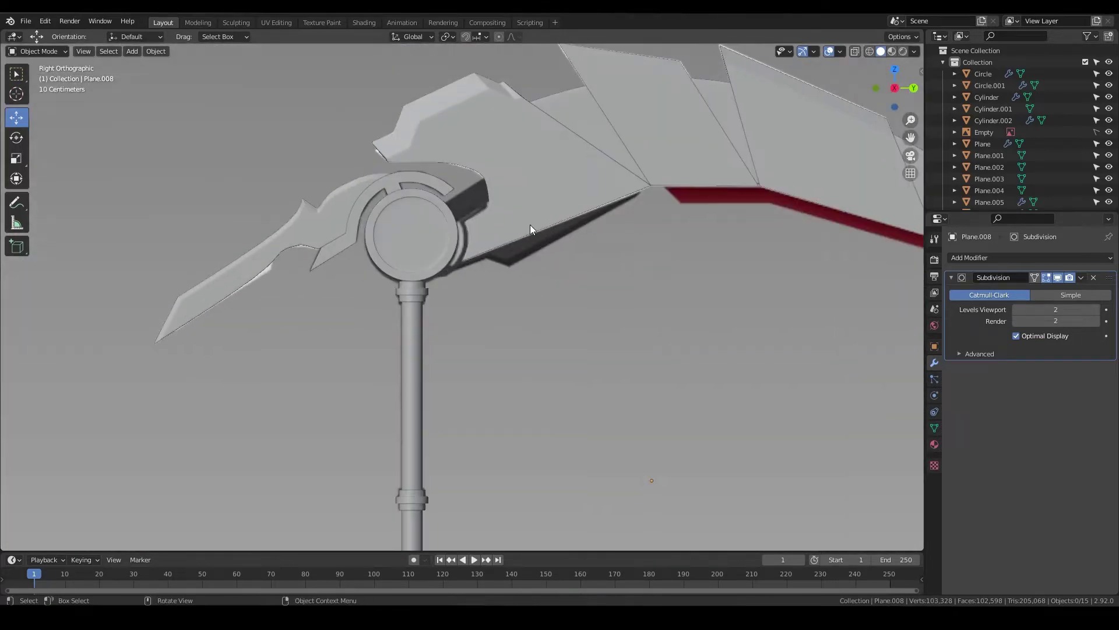
{"action": "key", "text": "shift+a"}
{"action": "left_click", "coordinate": [530, 244]}
{"action": "key", "text": "Tab"}
{"action": "key", "text": "g"}
{"action": "left_click", "coordinate": [646, 255]}
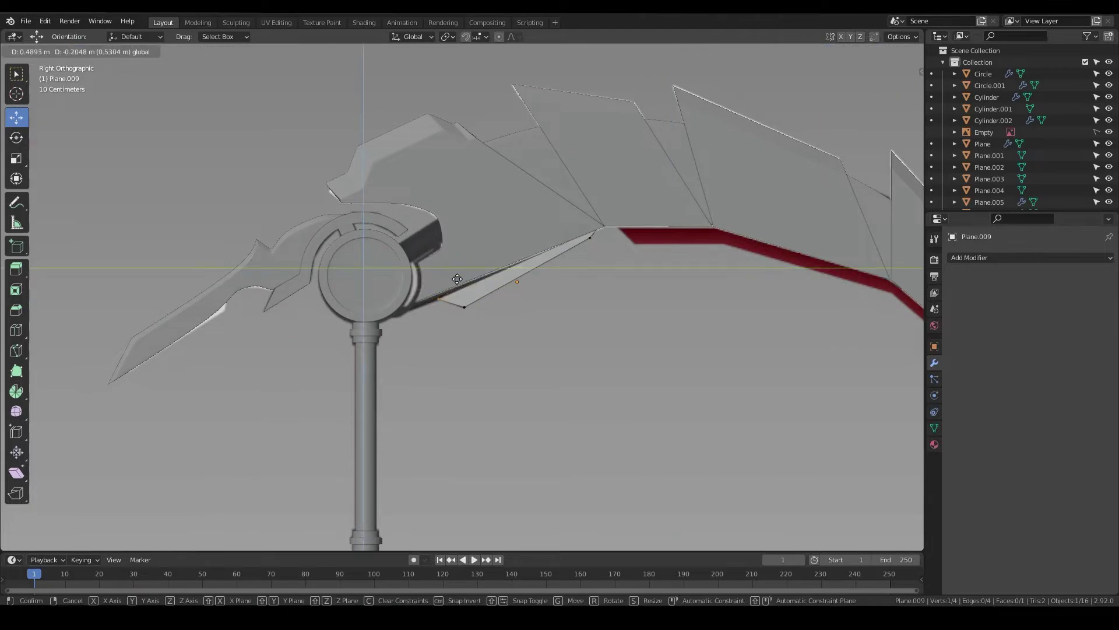
{"action": "left_click", "coordinate": [589, 216]}
{"action": "scroll", "coordinate": [589, 216], "scroll_direction": "up", "scroll_amount": 3}
{"action": "scroll", "coordinate": [526, 342], "scroll_direction": "down", "scroll_amount": 2}
{"action": "key", "text": "Tab"}
- Select all of Plane.009's vertices and thicken the plate along its normals
{"action": "scroll", "coordinate": [527, 343], "scroll_direction": "up", "scroll_amount": 2}
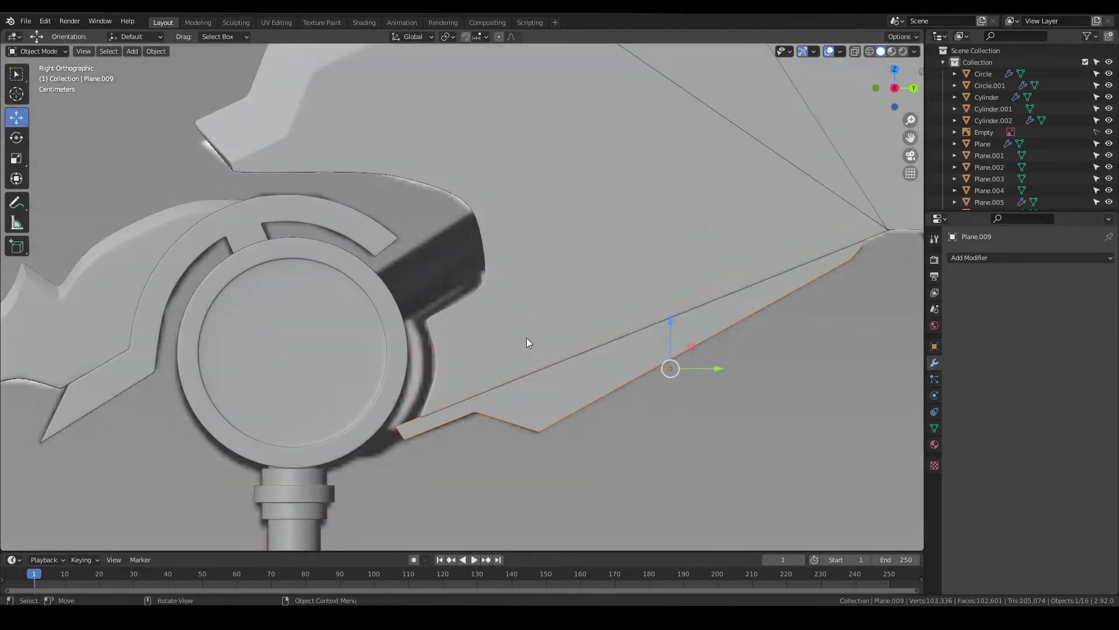
{"action": "scroll", "coordinate": [537, 335], "scroll_direction": "down", "scroll_amount": 2}
{"action": "key", "text": "Tab"}
{"action": "scroll", "coordinate": [523, 281], "scroll_direction": "down", "scroll_amount": 1}
{"action": "scroll", "coordinate": [467, 346], "scroll_direction": "up", "scroll_amount": 2}
{"action": "key", "text": "g"}
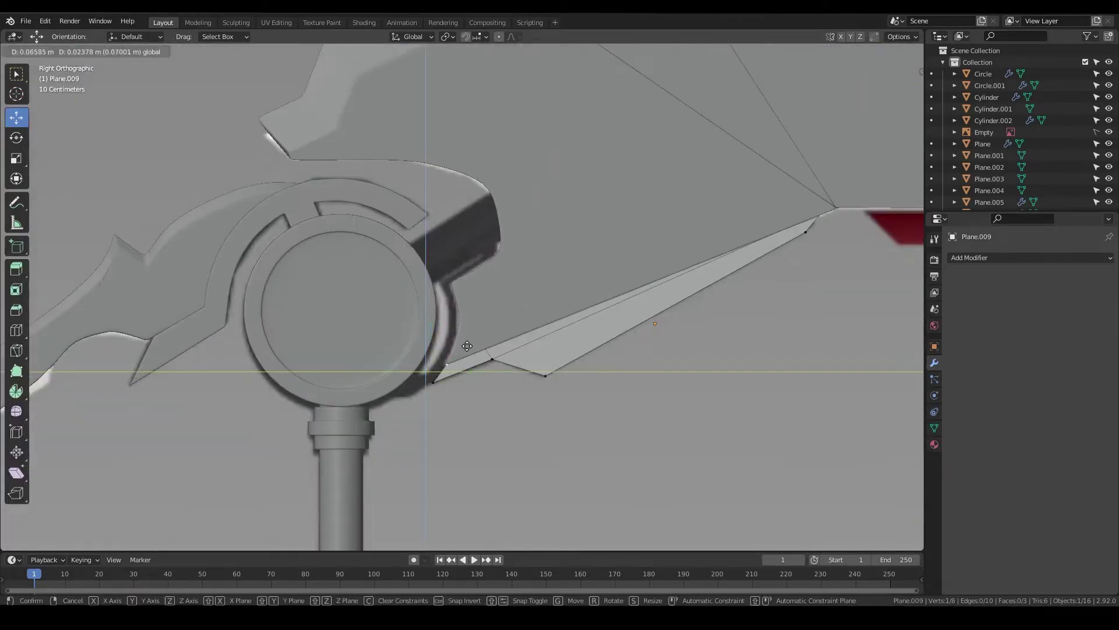
{"action": "key", "text": "a"}
{"action": "scroll", "coordinate": [581, 337], "scroll_direction": "down", "scroll_amount": 4}
{"action": "mouse_move", "coordinate": [565, 330]}
{"action": "middle_mouse_down"}
{"action": "mouse_move", "coordinate": [581, 337]}
{"action": "mouse_move", "coordinate": [372, 289]}
{"action": "mouse_move", "coordinate": [570, 269]}
{"action": "mouse_move", "coordinate": [505, 280]}
{"action": "mouse_move", "coordinate": [532, 305]}
{"action": "middle_mouse_up"}
{"action": "left_click", "coordinate": [585, 337]}
{"action": "left_click", "coordinate": [364, 293], "text": "shift"}
{"action": "key", "text": "Tab"}
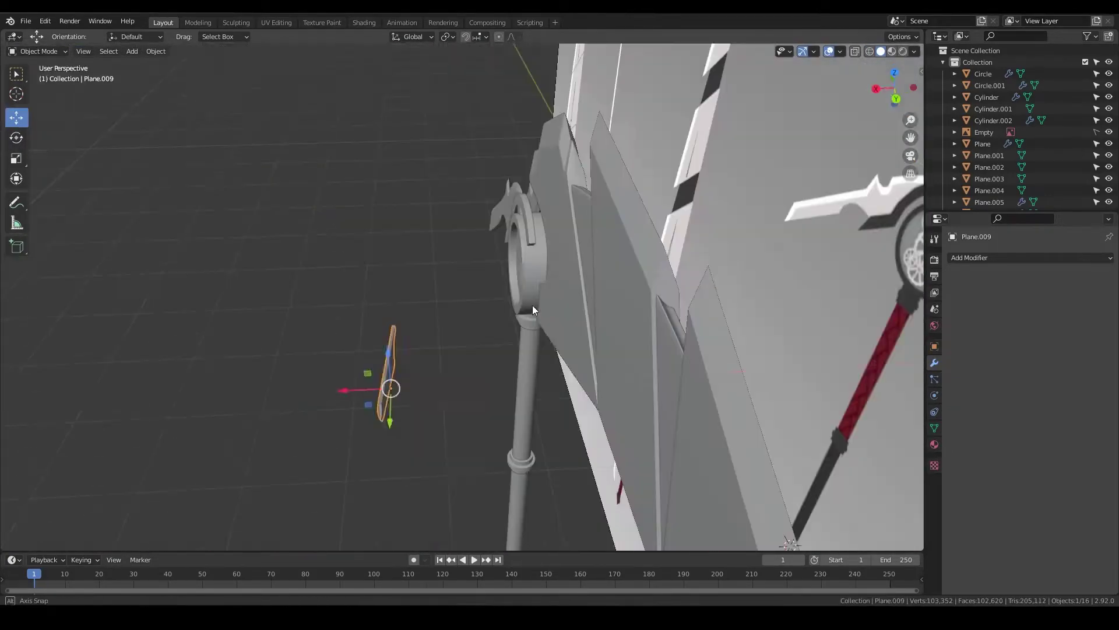
- Shift Plane.009 along X beside the hub and check it from top and side views
{"action": "left_click_drag", "start_coordinate": [583, 302], "coordinate": [631, 321]}
{"action": "key", "text": "KP_7"}
{"action": "mouse_move", "coordinate": [489, 191]}
{"action": "middle_mouse_down"}
{"action": "mouse_move", "coordinate": [501, 131]}
{"action": "mouse_move", "coordinate": [524, 268]}
{"action": "middle_mouse_up"}
{"action": "key", "text": "KP_3"}
{"action": "scroll", "coordinate": [546, 221], "scroll_direction": "up", "scroll_amount": 3}
- Add a new plate plane and bevel its top edge
{"action": "key", "text": "shift+a"}
{"action": "left_click", "coordinate": [542, 258]}
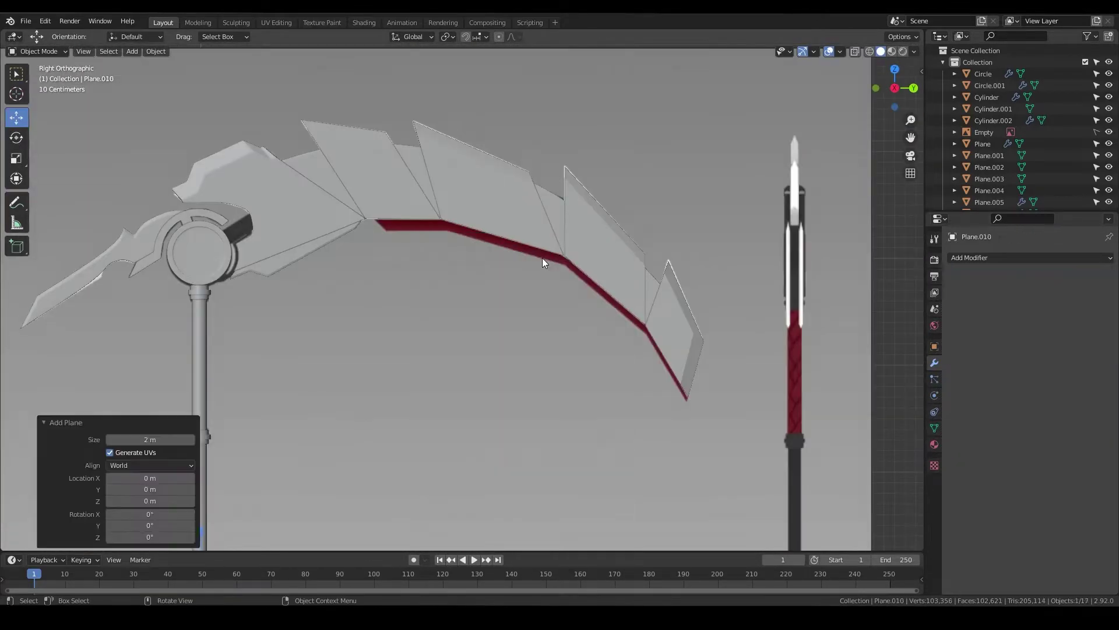
{"action": "key", "text": "Tab"}
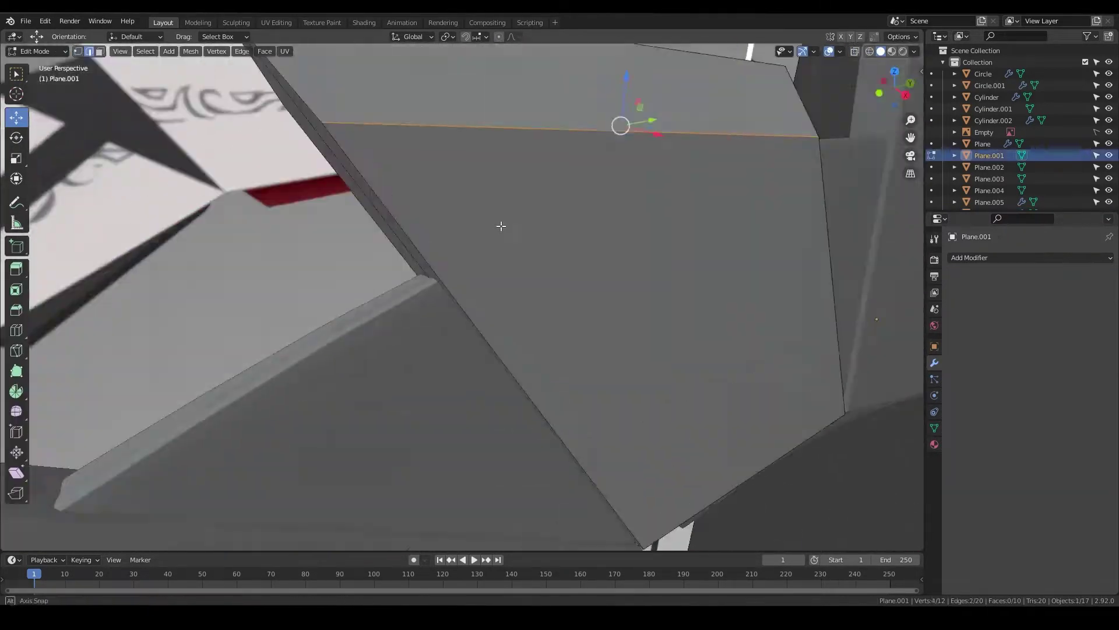
{"action": "key", "text": "2"}
{"action": "key", "text": "ctrl+b"}
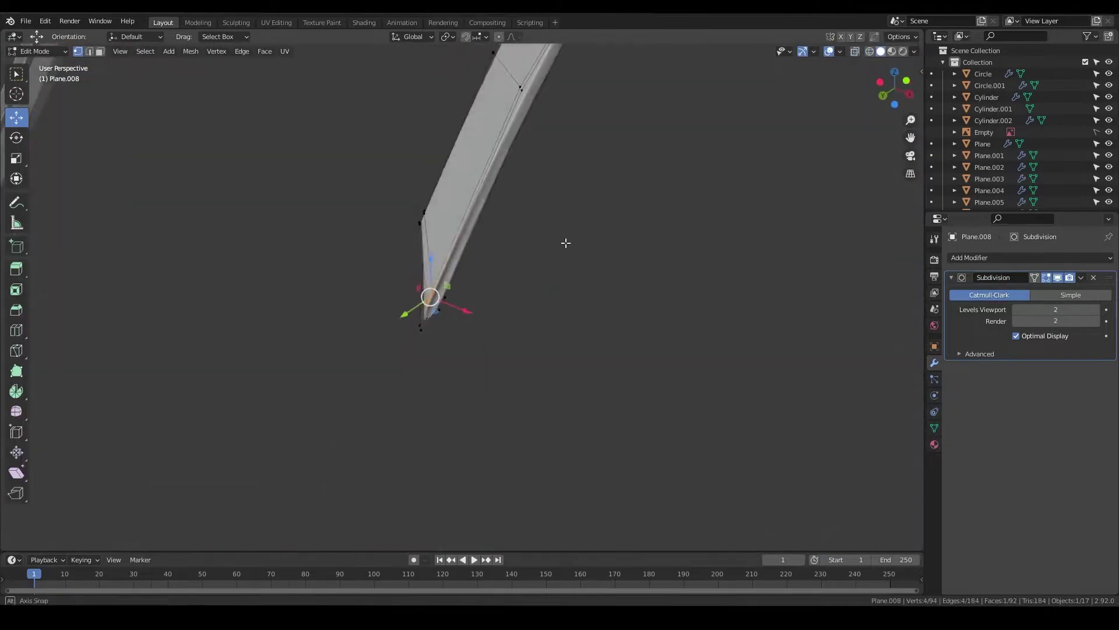
- Reposition Plane.008 from top view and add a 12-tooth, 1 m-radius Gear
{"action": "key", "text": "KP_7"}
{"action": "key", "text": "g"}
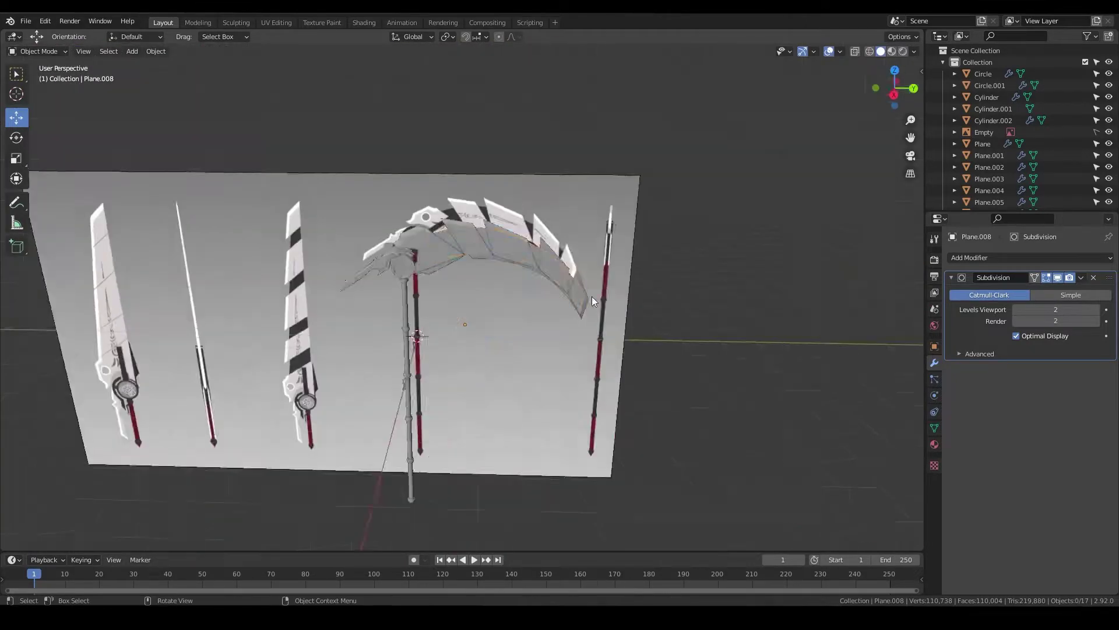
{"action": "mouse_move", "coordinate": [593, 296]}
{"action": "middle_mouse_down"}
{"action": "mouse_move", "coordinate": [641, 268]}
{"action": "mouse_move", "coordinate": [571, 328]}
{"action": "middle_mouse_up"}
{"action": "key", "text": "shift+a"}
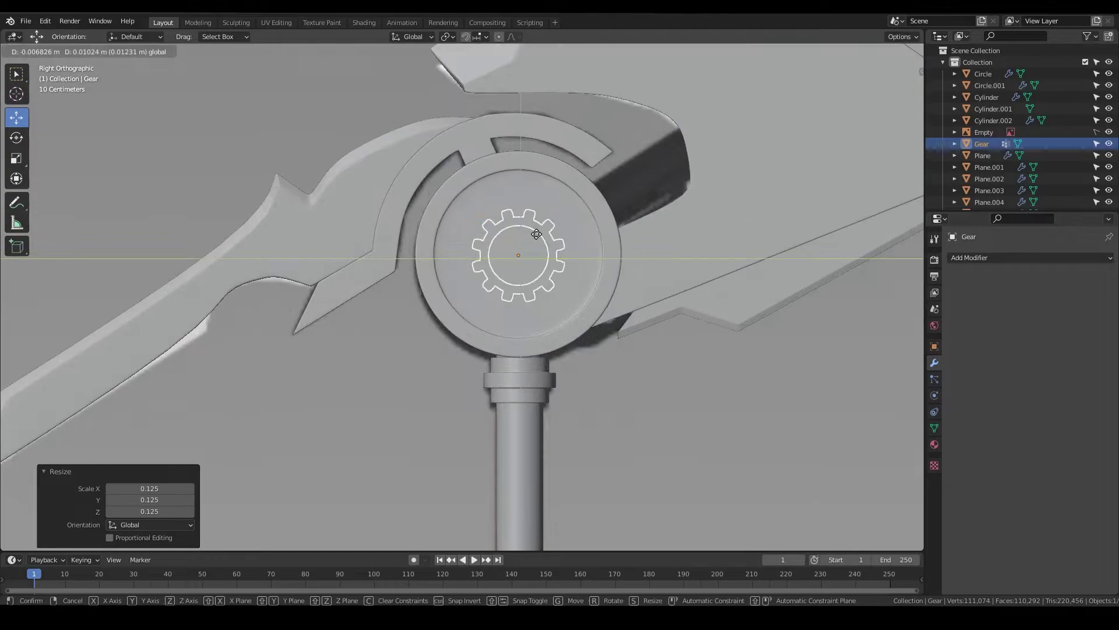
- Place the Gear in the staff head's round cap and scale its selected faces
{"action": "left_click", "coordinate": [536, 234]}
{"action": "key", "text": "Tab"}
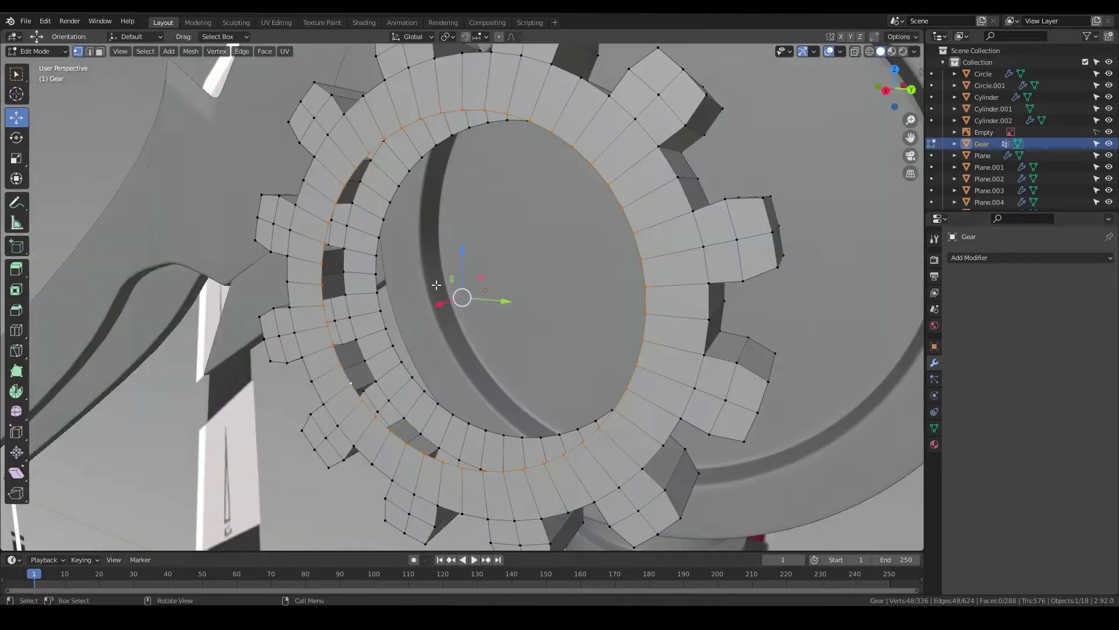
{"action": "mouse_move", "coordinate": [536, 234]}
{"action": "middle_mouse_down"}
{"action": "mouse_move", "coordinate": [583, 263]}
{"action": "mouse_move", "coordinate": [683, 269]}
{"action": "mouse_move", "coordinate": [493, 364]}
{"action": "middle_mouse_up"}
{"action": "key", "text": "3"}
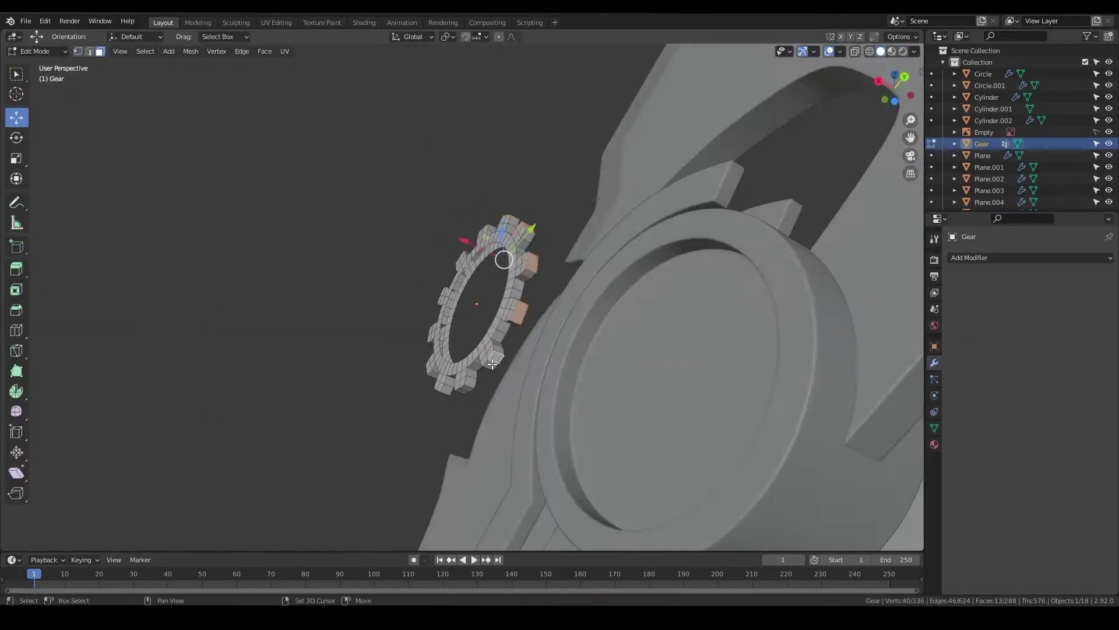
{"action": "left_click", "coordinate": [493, 365], "text": "alt+shift"}
{"action": "key", "text": "KP_3"}
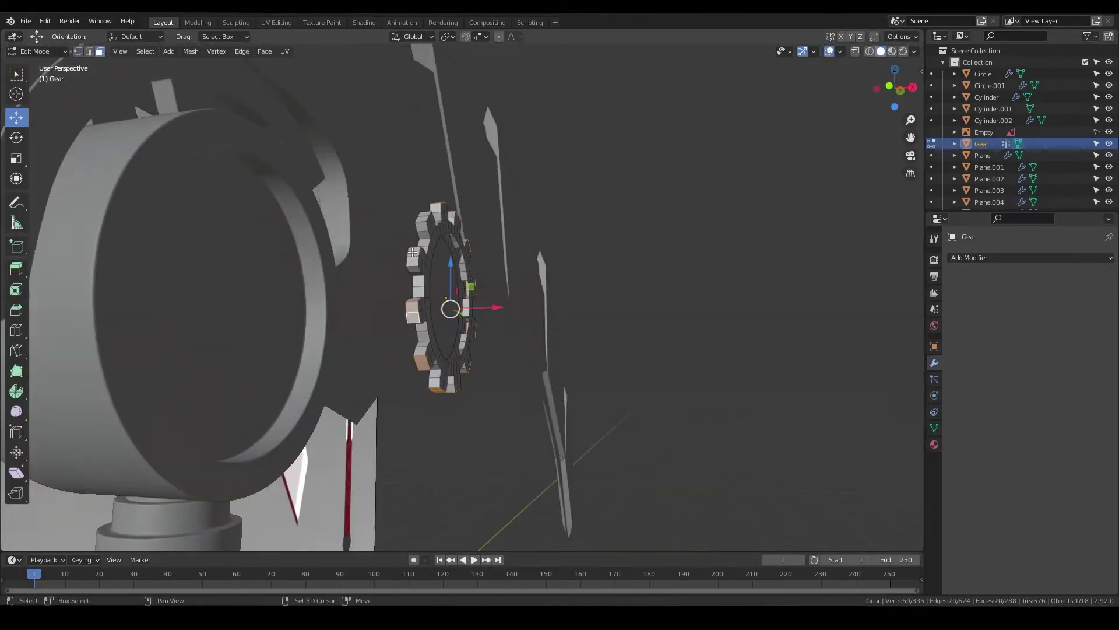
{"action": "key", "text": "s"}
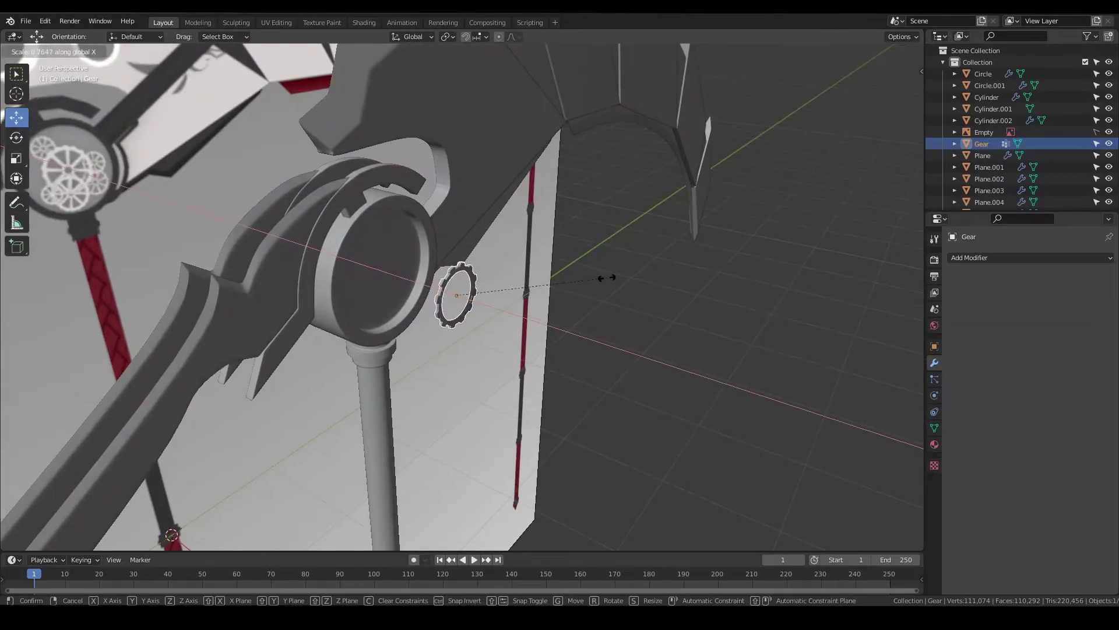
{"action": "mouse_move", "coordinate": [731, 181]}
{"action": "middle_mouse_down"}
{"action": "mouse_move", "coordinate": [387, 380]}
{"action": "mouse_move", "coordinate": [315, 230]}
{"action": "mouse_move", "coordinate": [820, 312]}
{"action": "mouse_move", "coordinate": [448, 309]}
{"action": "middle_mouse_up"}
- Undo a stray extrusion and grid-fill the gear's inner opening
{"action": "key", "text": "e"}
{"action": "right_click", "coordinate": [820, 311]}
{"action": "key", "text": "ctrl+z"}
{"action": "key", "text": "1"}
{"action": "right_click", "coordinate": [448, 309]}
{"action": "mouse_move", "coordinate": [411, 292]}
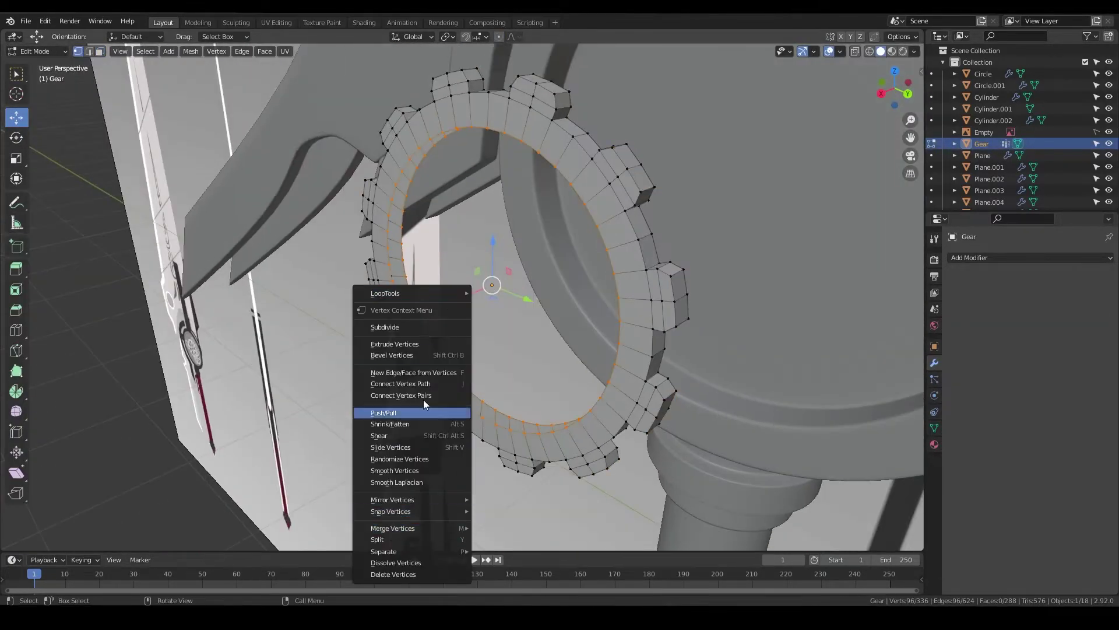
{"action": "mouse_move", "coordinate": [329, 242]}
{"action": "middle_mouse_down"}
{"action": "mouse_move", "coordinate": [408, 292]}
{"action": "mouse_move", "coordinate": [466, 262]}
{"action": "middle_mouse_up"}
{"action": "left_click", "coordinate": [264, 51]}
{"action": "left_click", "coordinate": [286, 192]}
{"action": "middle_click_drag", "start_coordinate": [286, 192], "coordinate": [263, 56]}
{"action": "key", "text": "Tab"}
- Add Gear.001 with 10 teeth, 0.06 m width and a 31° pressure angle
{"action": "scroll", "coordinate": [466, 291], "scroll_direction": "down", "scroll_amount": 5}
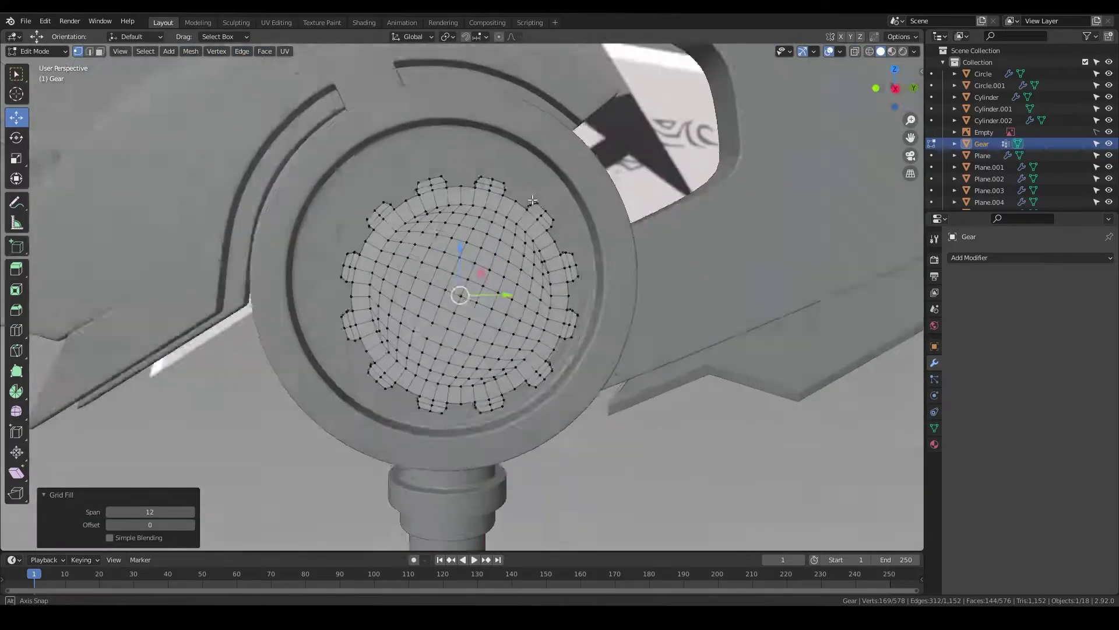
{"action": "middle_click_drag", "start_coordinate": [467, 291], "coordinate": [565, 295]}
{"action": "key", "text": "shift+a"}
{"action": "left_click", "coordinate": [612, 496]}
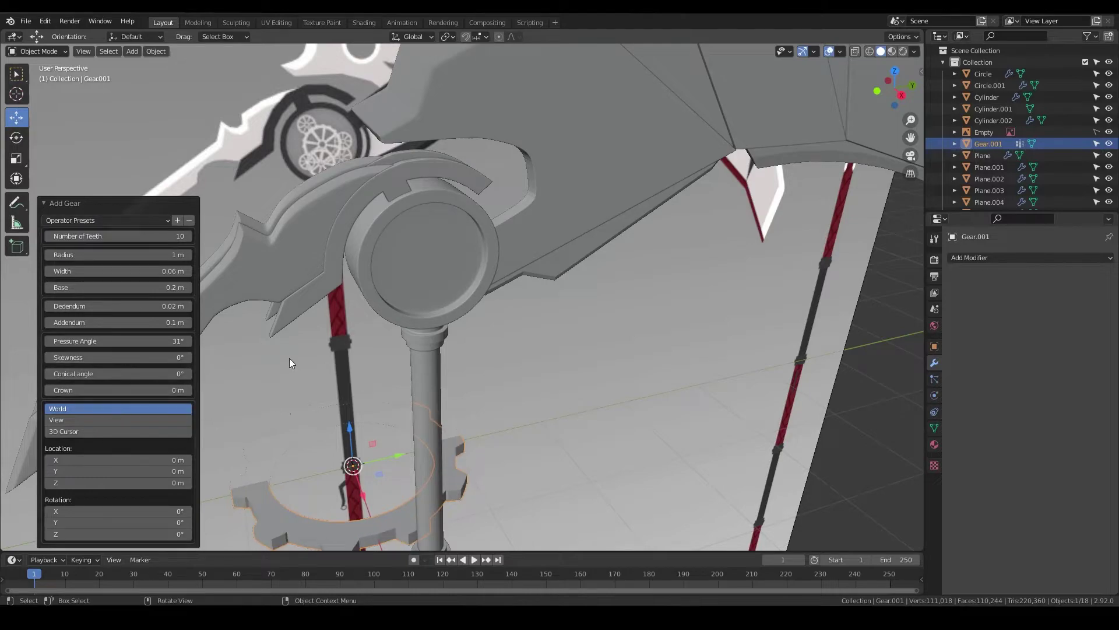
- Move the new gear along the X axis into place
{"action": "key", "text": "g"}
{"action": "key", "text": "x"}
{"action": "left_click", "coordinate": [458, 420]}
{"action": "mouse_move", "coordinate": [458, 420]}
{"action": "middle_mouse_down"}
{"action": "mouse_move", "coordinate": [551, 317]}
{"action": "mouse_move", "coordinate": [477, 298]}
{"action": "mouse_move", "coordinate": [528, 445]}
{"action": "middle_mouse_up"}
{"action": "scroll", "coordinate": [551, 317], "scroll_direction": "up", "scroll_amount": 5}
- In Edit Mode, select the faces of the gear's inner ring from a top-down view
{"action": "key", "text": "Tab"}
{"action": "scroll", "coordinate": [477, 299], "scroll_direction": "up", "scroll_amount": 5}
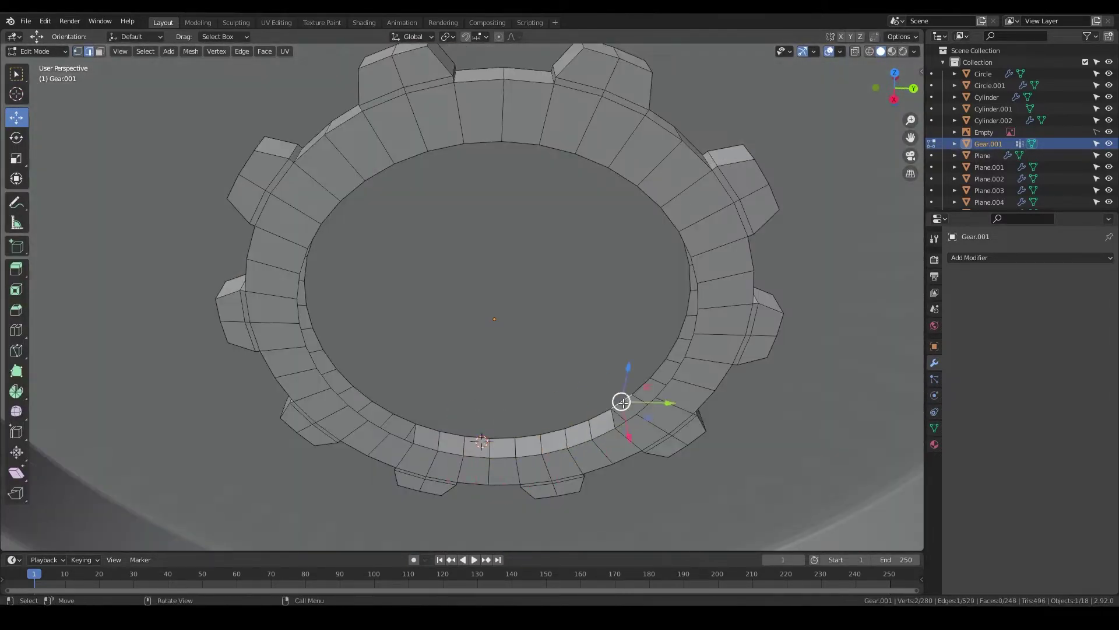
{"action": "middle_click_drag", "start_coordinate": [687, 307], "coordinate": [652, 198]}
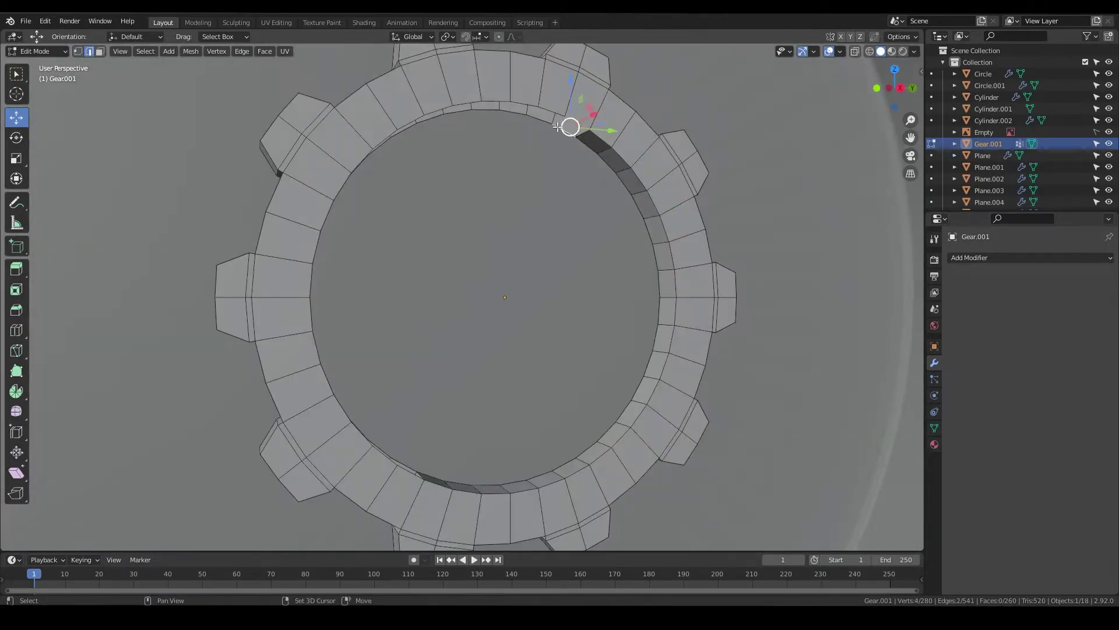
{"action": "middle_click_drag", "start_coordinate": [465, 102], "coordinate": [417, 146]}
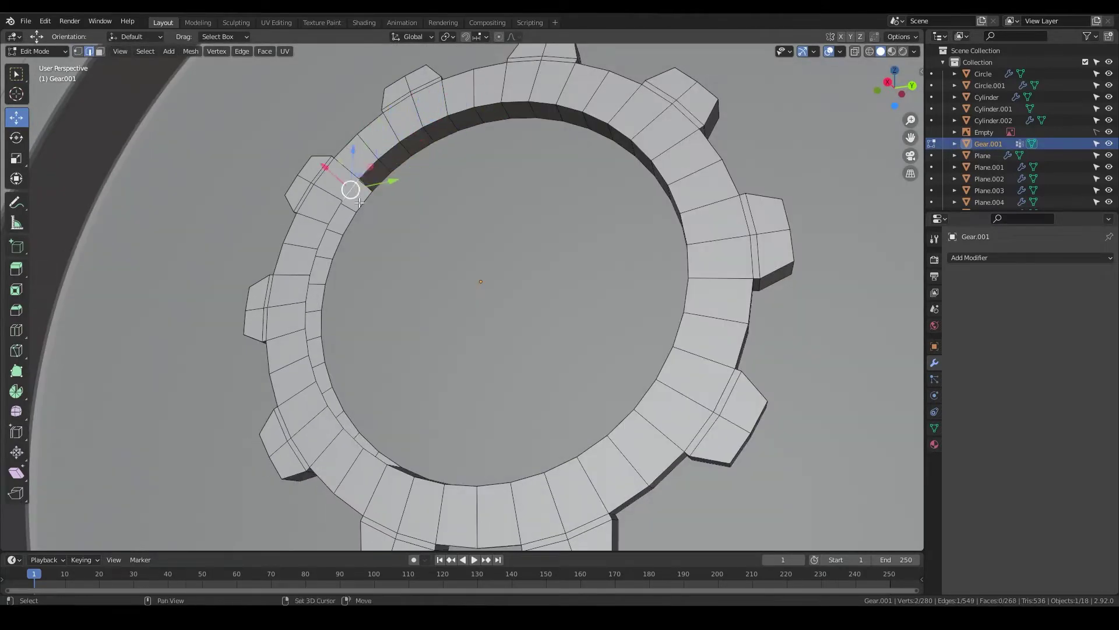
{"action": "middle_click_drag", "start_coordinate": [359, 202], "coordinate": [335, 262]}
{"action": "left_click", "coordinate": [337, 259]}
{"action": "middle_click_drag", "start_coordinate": [357, 337], "coordinate": [373, 327]}
{"action": "scroll", "coordinate": [443, 349], "scroll_direction": "down", "scroll_amount": 4}
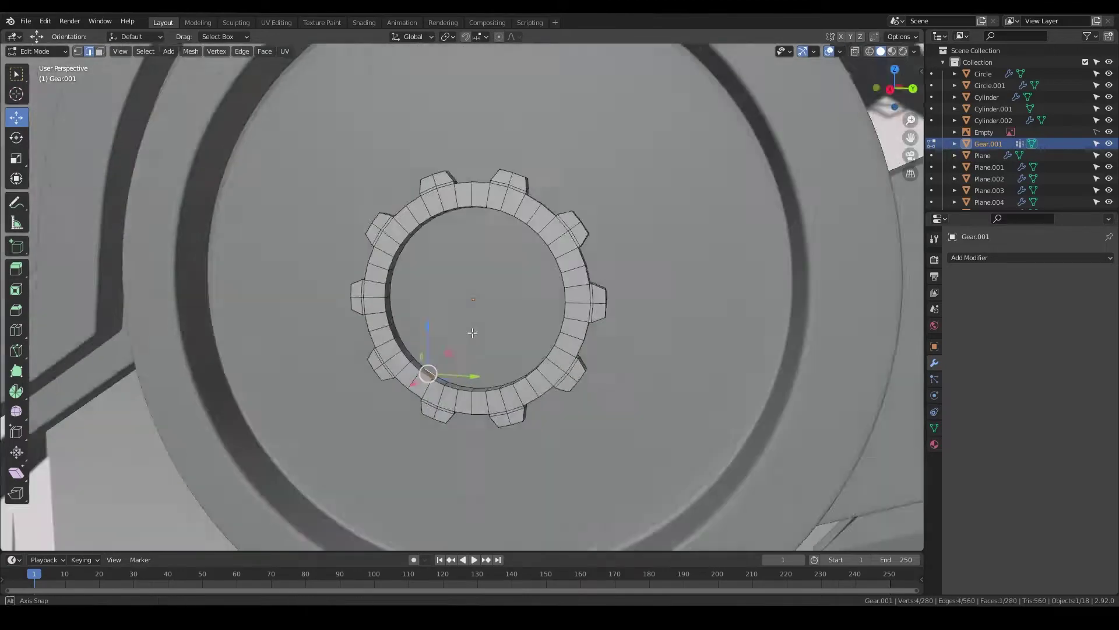
{"action": "middle_click_drag", "start_coordinate": [443, 350], "coordinate": [478, 280]}
{"action": "scroll", "coordinate": [521, 227], "scroll_direction": "up", "scroll_amount": 4}
{"action": "mouse_move", "coordinate": [521, 226]}
{"action": "middle_mouse_down"}
{"action": "mouse_move", "coordinate": [548, 262]}
{"action": "mouse_move", "coordinate": [583, 245]}
{"action": "middle_mouse_up"}
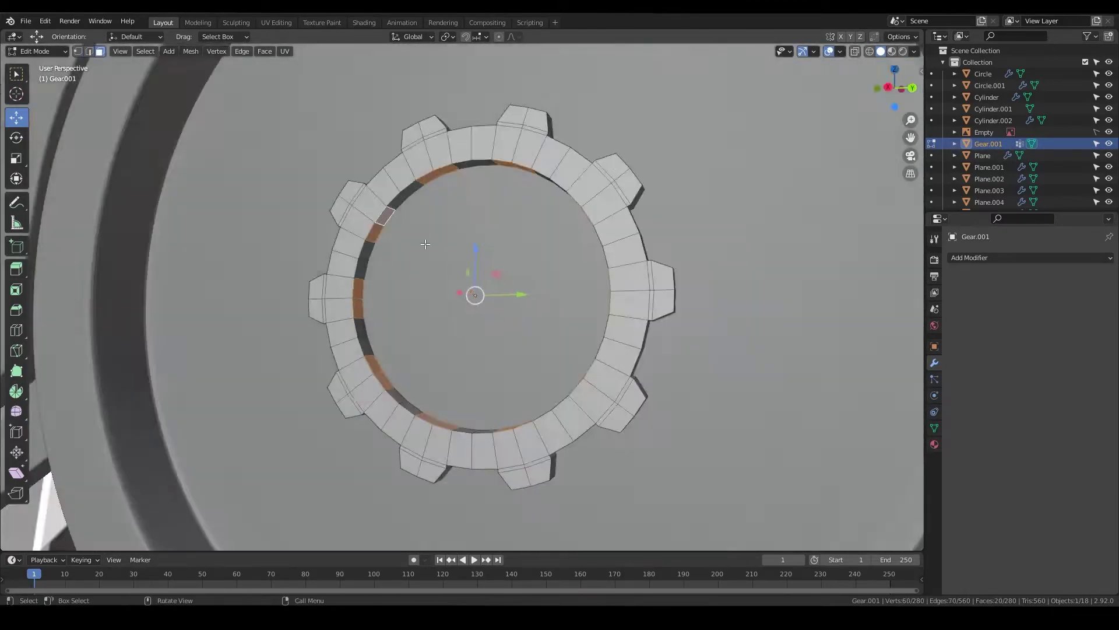
- Extrude the inner ring faces and scale them inward, excluding X, to form spokes
{"action": "key", "text": "e"}
{"action": "key", "text": "s"}
{"action": "key", "text": "shift+x"}
{"action": "scroll", "coordinate": [562, 247], "scroll_direction": "down", "scroll_amount": 6}
{"action": "scroll", "coordinate": [499, 302], "scroll_direction": "up", "scroll_amount": 4}
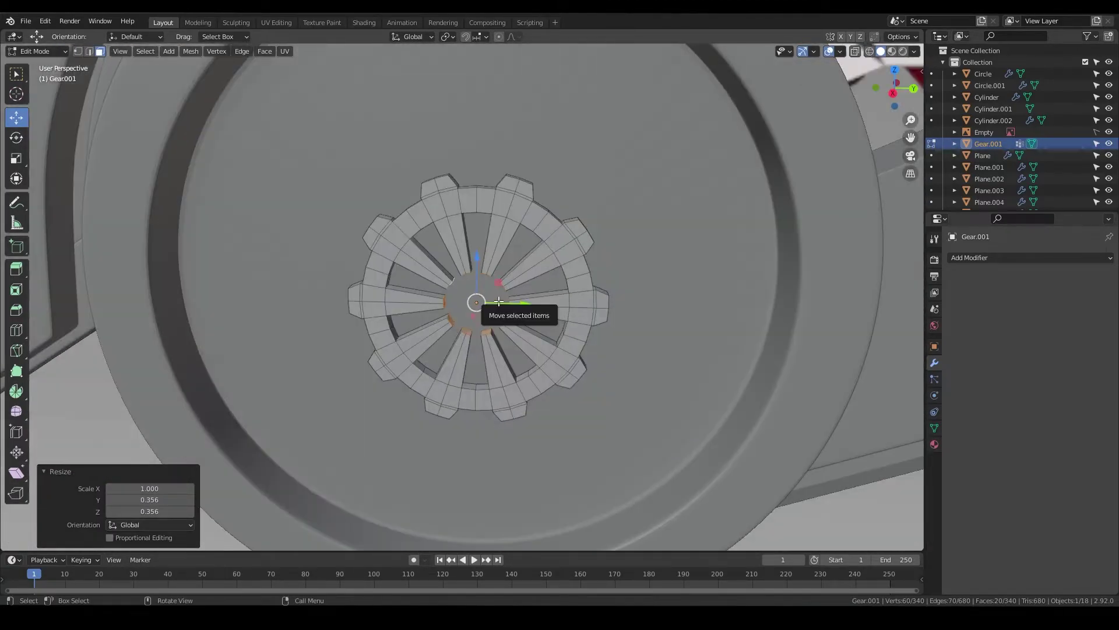
- Add a circle for the hub and scale it in Right view
{"action": "left_click", "coordinate": [486, 260]}
{"action": "scroll", "coordinate": [486, 261], "scroll_direction": "down", "scroll_amount": 5}
{"action": "middle_click_drag", "start_coordinate": [486, 261], "coordinate": [500, 350]}
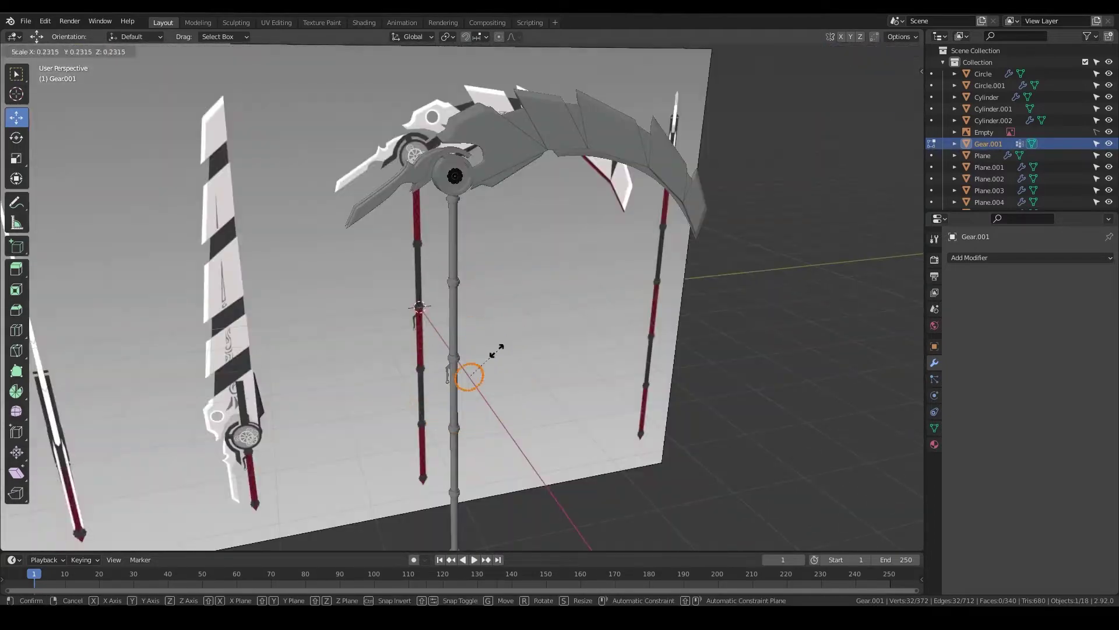
{"action": "scroll", "coordinate": [534, 362], "scroll_direction": "up", "scroll_amount": 4}
{"action": "key", "text": "KP_3"}
{"action": "key", "text": "KP_Decimal"}
{"action": "key", "text": "s"}
{"action": "left_click", "coordinate": [490, 219]}
- Move the hub circle into position and shift the hub ring along X
{"action": "key", "text": "g"}
{"action": "left_click", "coordinate": [495, 212]}
{"action": "key", "text": "KP_Decimal"}
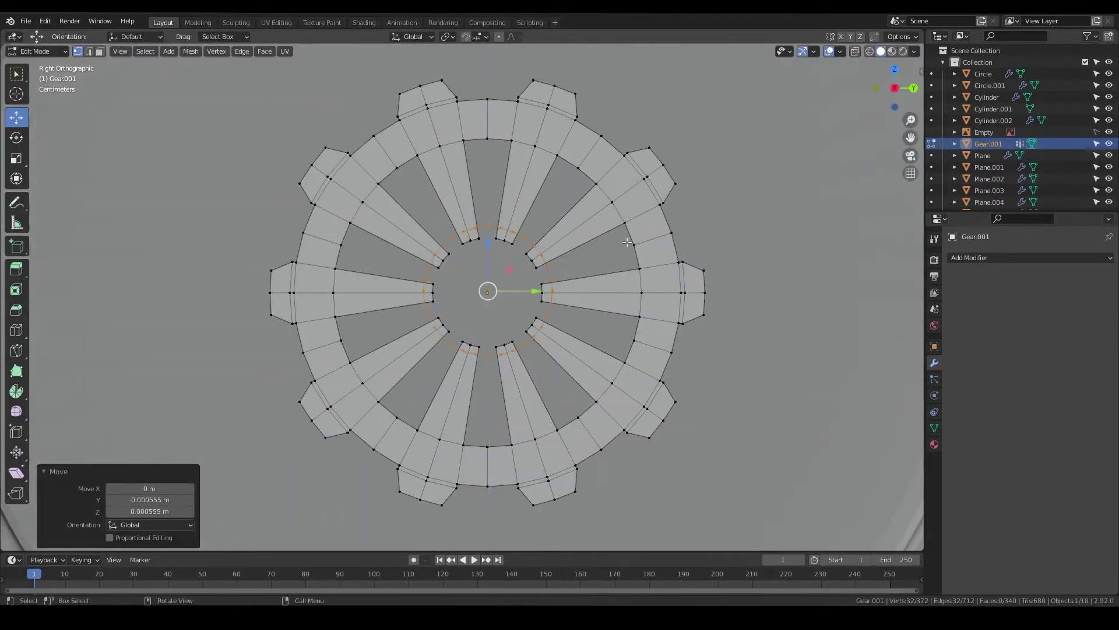
{"action": "left_click", "coordinate": [587, 244]}
{"action": "middle_click_drag", "start_coordinate": [588, 244], "coordinate": [617, 283]}
{"action": "key", "text": "KP_Decimal"}
{"action": "key", "text": "g"}
{"action": "key", "text": "x"}
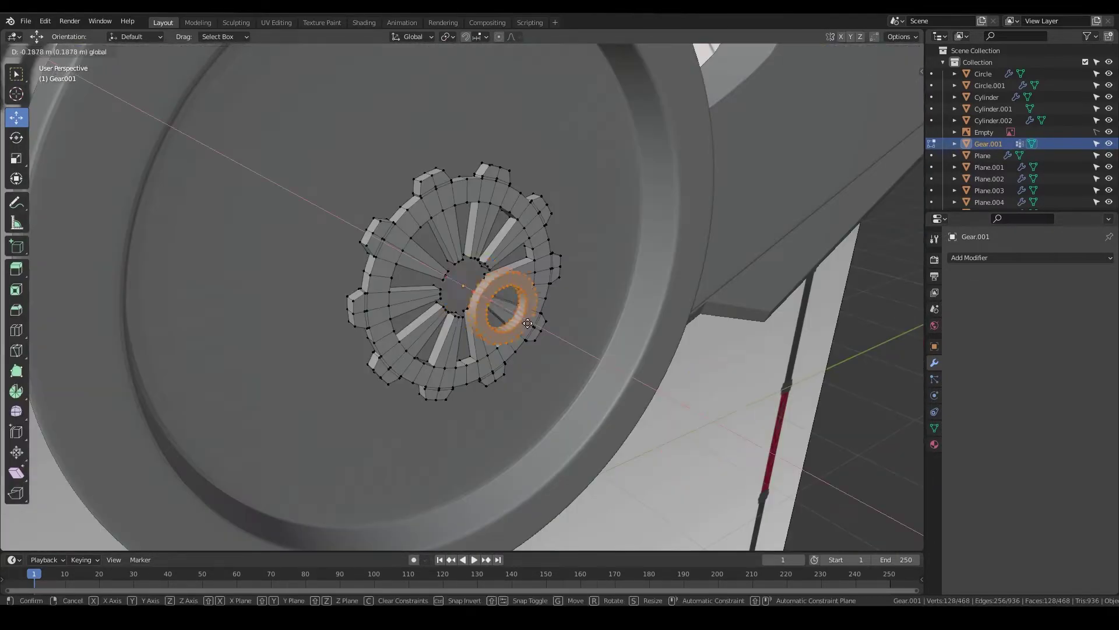
- Back in Object Mode, position the spoked gear in the cap and resize it
{"action": "key", "text": "Tab"}
{"action": "middle_click_drag", "start_coordinate": [537, 319], "coordinate": [425, 232]}
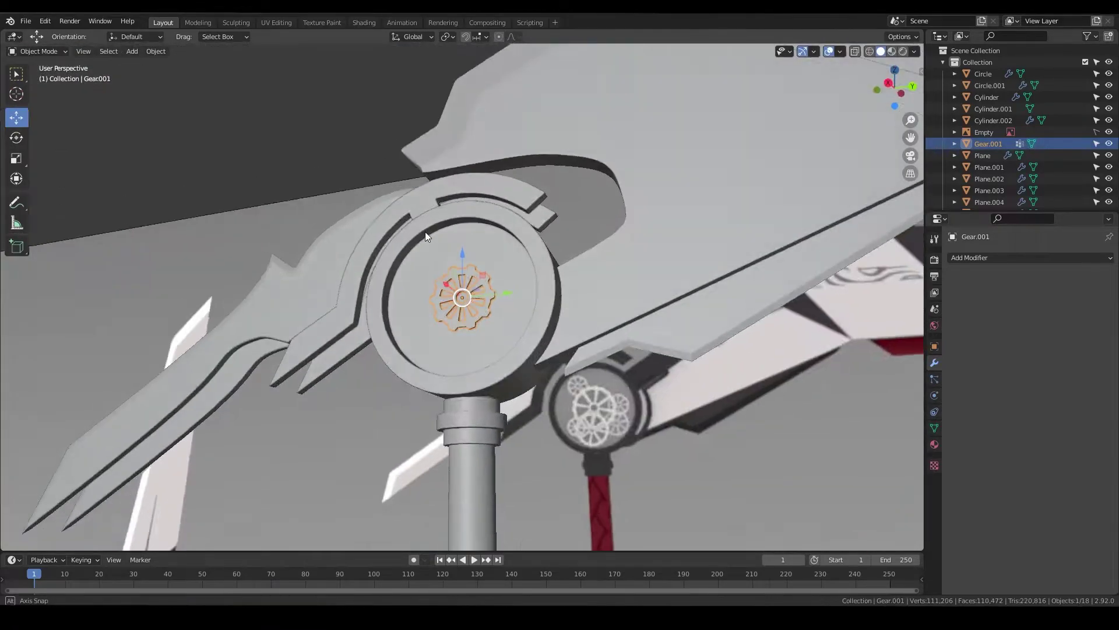
{"action": "key", "text": "KP_Decimal"}
{"action": "key", "text": "g"}
{"action": "left_click", "coordinate": [443, 304]}
{"action": "key", "text": "KP_3"}
{"action": "key", "text": "s"}
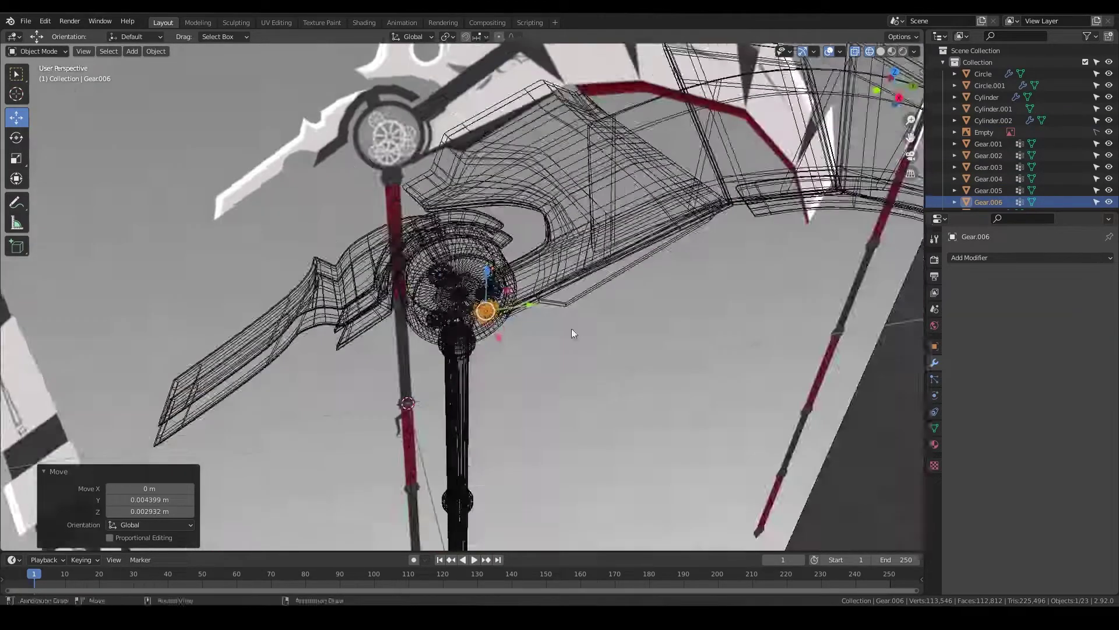
- Move gear copies along X around the staff head and select six gears
{"action": "middle_click_drag", "start_coordinate": [536, 329], "coordinate": [499, 324]}
{"action": "left_click", "coordinate": [443, 237]}
{"action": "key", "text": "g"}
{"action": "key", "text": "x"}
{"action": "left_click", "coordinate": [444, 236]}
{"action": "mouse_move", "coordinate": [443, 237]}
{"action": "middle_mouse_down"}
{"action": "mouse_move", "coordinate": [617, 295]}
{"action": "mouse_move", "coordinate": [660, 323]}
{"action": "mouse_move", "coordinate": [495, 261]}
{"action": "middle_mouse_up"}
{"action": "left_click", "coordinate": [660, 323]}
{"action": "key", "text": "g"}
{"action": "key", "text": "x"}
{"action": "left_click", "coordinate": [648, 361]}
{"action": "middle_click_drag", "start_coordinate": [649, 362], "coordinate": [387, 247]}
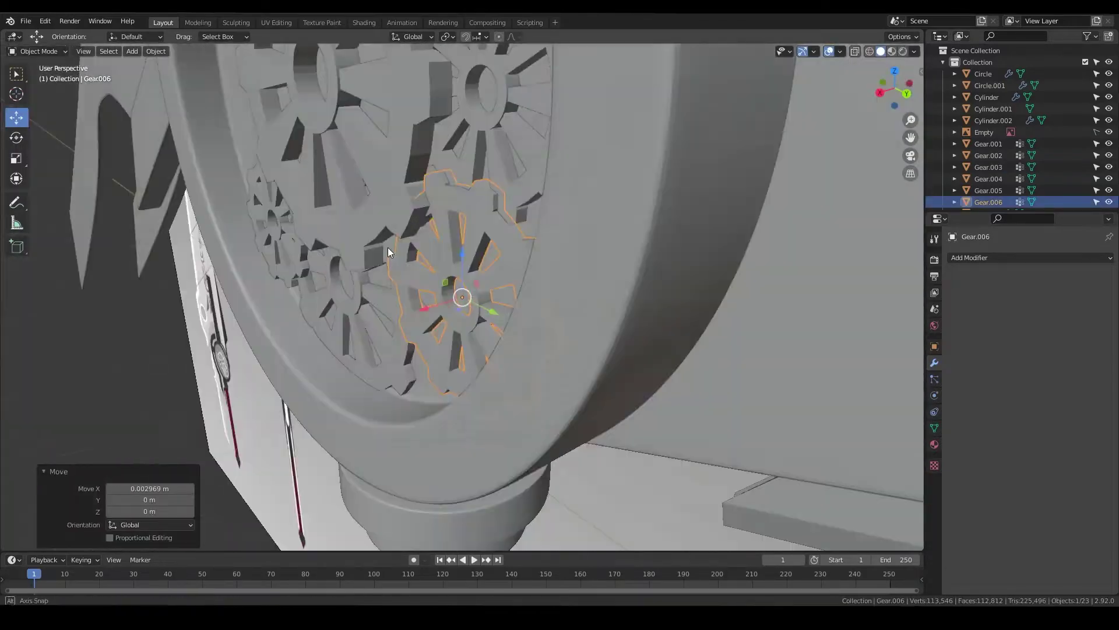
{"action": "scroll", "coordinate": [387, 247], "scroll_direction": "down", "scroll_amount": 5}
{"action": "scroll", "coordinate": [469, 260], "scroll_direction": "up", "scroll_amount": 4}
- Shift+D duplicate the six selected gears and rotate the copies into the cap
{"action": "key", "text": "shift+d"}
{"action": "mouse_move", "coordinate": [469, 260]}
{"action": "middle_mouse_down"}
{"action": "mouse_move", "coordinate": [429, 239]}
{"action": "mouse_move", "coordinate": [424, 299]}
{"action": "mouse_move", "coordinate": [491, 316]}
{"action": "mouse_move", "coordinate": [474, 330]}
{"action": "mouse_move", "coordinate": [402, 320]}
{"action": "mouse_move", "coordinate": [582, 365]}
{"action": "mouse_move", "coordinate": [429, 250]}
{"action": "mouse_move", "coordinate": [579, 465]}
{"action": "mouse_move", "coordinate": [416, 264]}
{"action": "middle_mouse_up"}
{"action": "right_click", "coordinate": [429, 239]}
{"action": "key", "text": "r"}
{"action": "key", "text": "alt+a"}
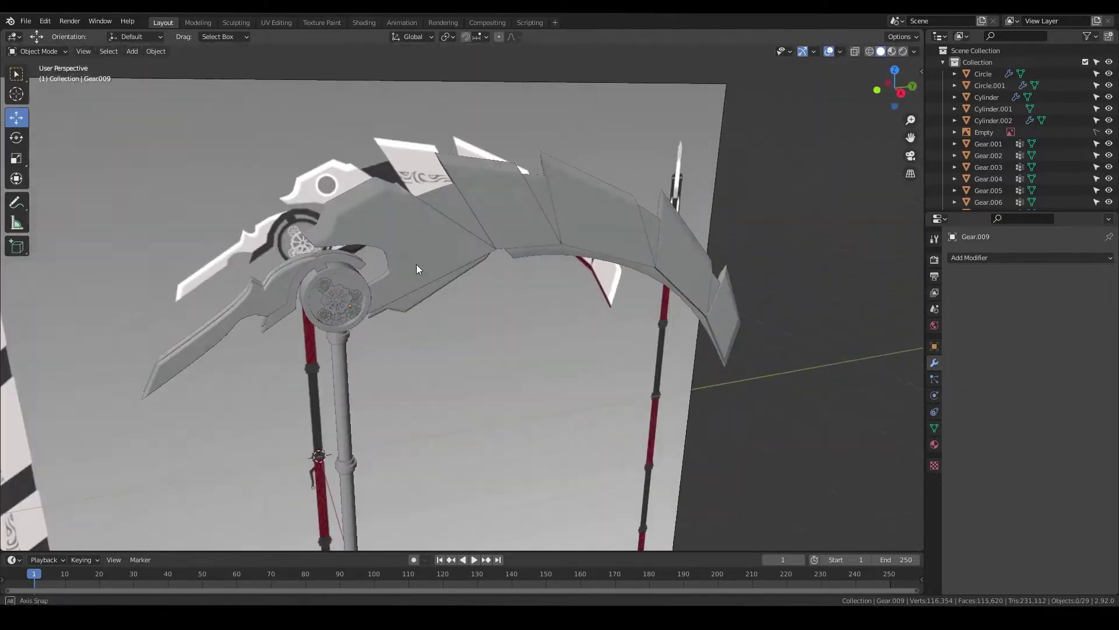
- Move Plane.008 along the X axis
{"action": "left_click", "coordinate": [416, 265]}
{"action": "scroll", "coordinate": [448, 400], "scroll_direction": "up", "scroll_amount": 5}
{"action": "mouse_move", "coordinate": [446, 401]}
{"action": "middle_mouse_down"}
{"action": "mouse_move", "coordinate": [512, 263]}
{"action": "mouse_move", "coordinate": [441, 266]}
{"action": "middle_mouse_up"}
{"action": "key", "text": "g"}
{"action": "key", "text": "x"}
{"action": "left_click", "coordinate": [405, 145]}
{"action": "key", "text": "KP_7"}
{"action": "left_click", "coordinate": [477, 294]}
{"action": "mouse_move", "coordinate": [454, 260]}
{"action": "middle_mouse_down"}
{"action": "mouse_move", "coordinate": [434, 172]}
{"action": "mouse_move", "coordinate": [458, 218]}
{"action": "mouse_move", "coordinate": [479, 163]}
{"action": "mouse_move", "coordinate": [499, 211]}
{"action": "mouse_move", "coordinate": [495, 250]}
{"action": "middle_mouse_up"}
- Add a cylinder and raise it toward the staff head in Right view
{"action": "key", "text": "shift+a"}
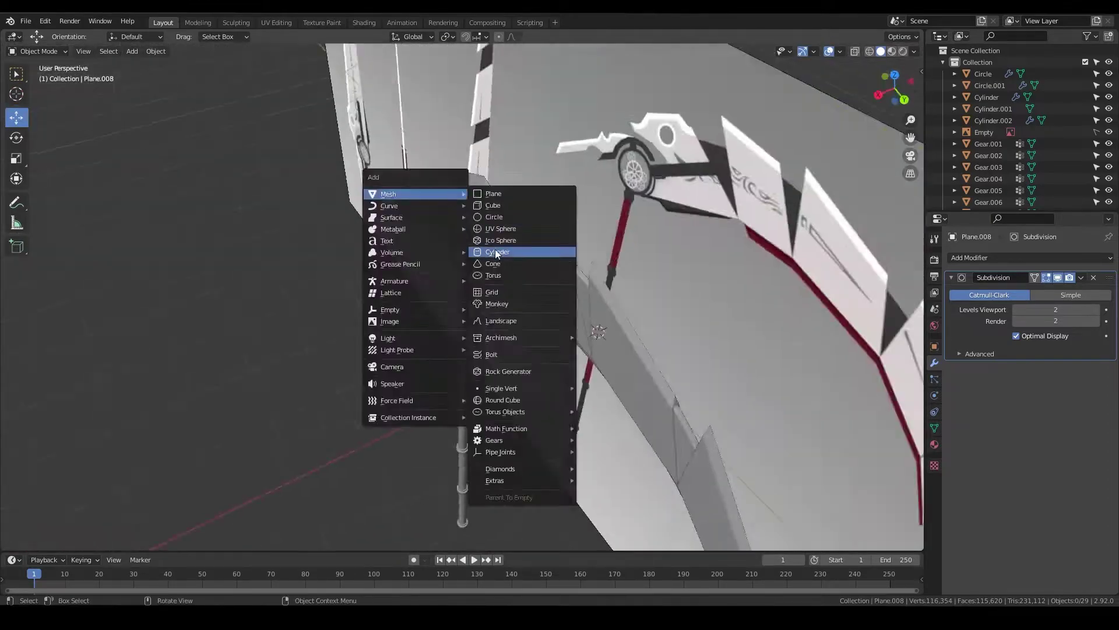
{"action": "left_click", "coordinate": [495, 249]}
{"action": "left_click", "coordinate": [161, 402]}
{"action": "type", "text": "3"}
{"action": "key", "text": "KP_3"}
{"action": "left_click_drag", "start_coordinate": [461, 352], "coordinate": [461, 274]}
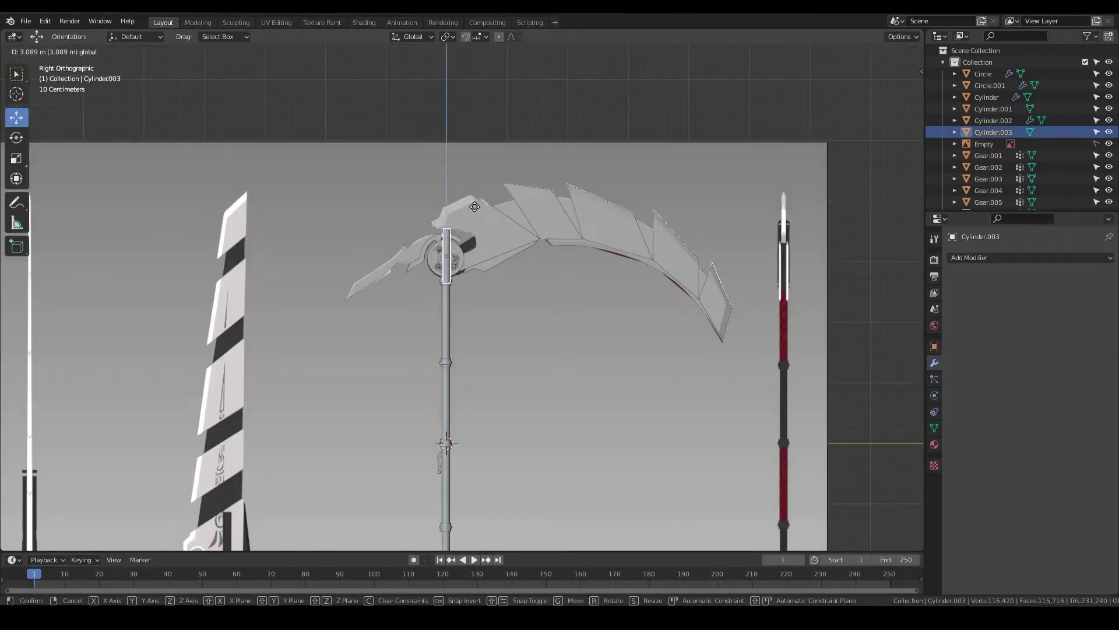
{"action": "scroll", "coordinate": [529, 219], "scroll_direction": "up", "scroll_amount": 4}
- Move the cylinder into place through the gear hub
{"action": "middle_click_drag", "start_coordinate": [509, 241], "coordinate": [565, 217]}
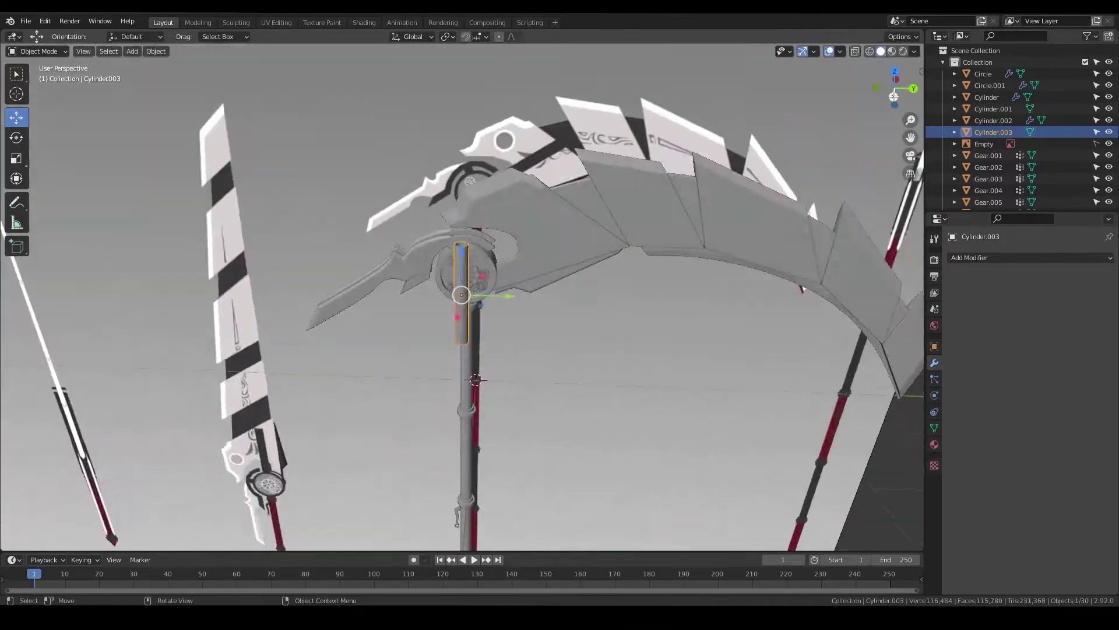
{"action": "key", "text": "KP_3"}
{"action": "key", "text": "g"}
{"action": "left_click", "coordinate": [626, 209]}
{"action": "scroll", "coordinate": [626, 209], "scroll_direction": "up", "scroll_amount": 3}
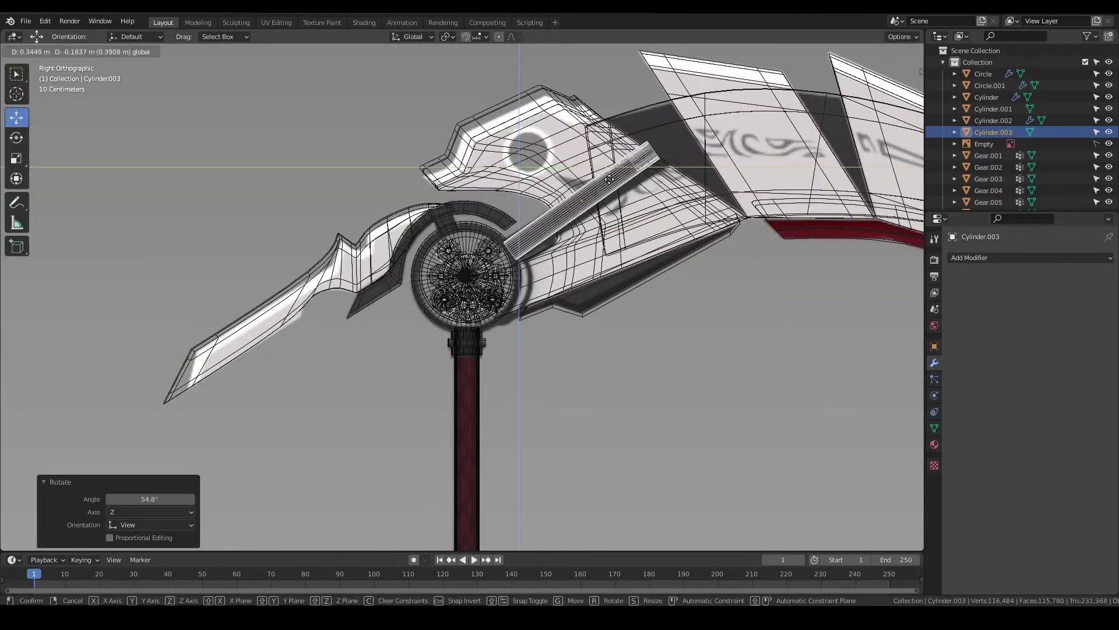
{"action": "left_click", "coordinate": [617, 183]}
{"action": "mouse_move", "coordinate": [607, 184]}
{"action": "middle_mouse_down"}
{"action": "mouse_move", "coordinate": [423, 265]}
{"action": "mouse_move", "coordinate": [529, 182]}
{"action": "mouse_move", "coordinate": [637, 237]}
{"action": "middle_mouse_up"}
- Give Cylinder.003 a Subdivision Surface, loop-cut near its end, and set subdivision level 2
{"action": "left_click", "coordinate": [1029, 258]}
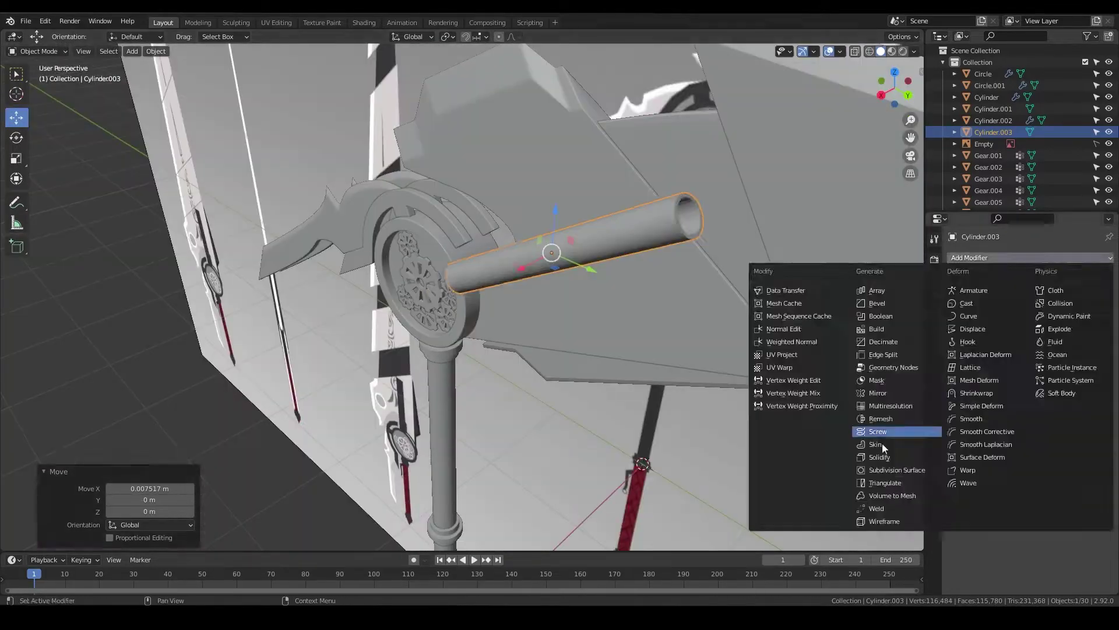
{"action": "left_click", "coordinate": [863, 430]}
{"action": "middle_click_drag", "start_coordinate": [863, 430], "coordinate": [519, 288]}
{"action": "key", "text": "Tab"}
{"action": "key", "text": "ctrl+r"}
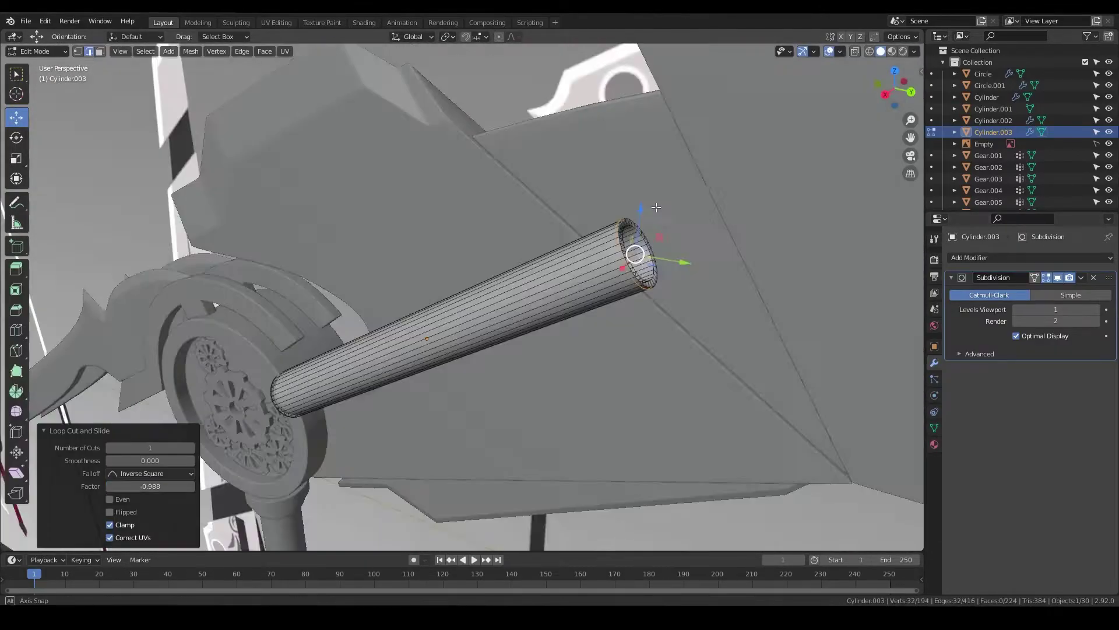
{"action": "scroll", "coordinate": [576, 255], "scroll_direction": "up", "scroll_amount": 3}
{"action": "key", "text": "ctrl+r"}
{"action": "left_click", "coordinate": [575, 255]}
{"action": "left_click", "coordinate": [594, 281]}
{"action": "key", "text": "Tab"}
{"action": "scroll", "coordinate": [594, 281], "scroll_direction": "down", "scroll_amount": 5}
{"action": "key", "text": "ctrl+2"}
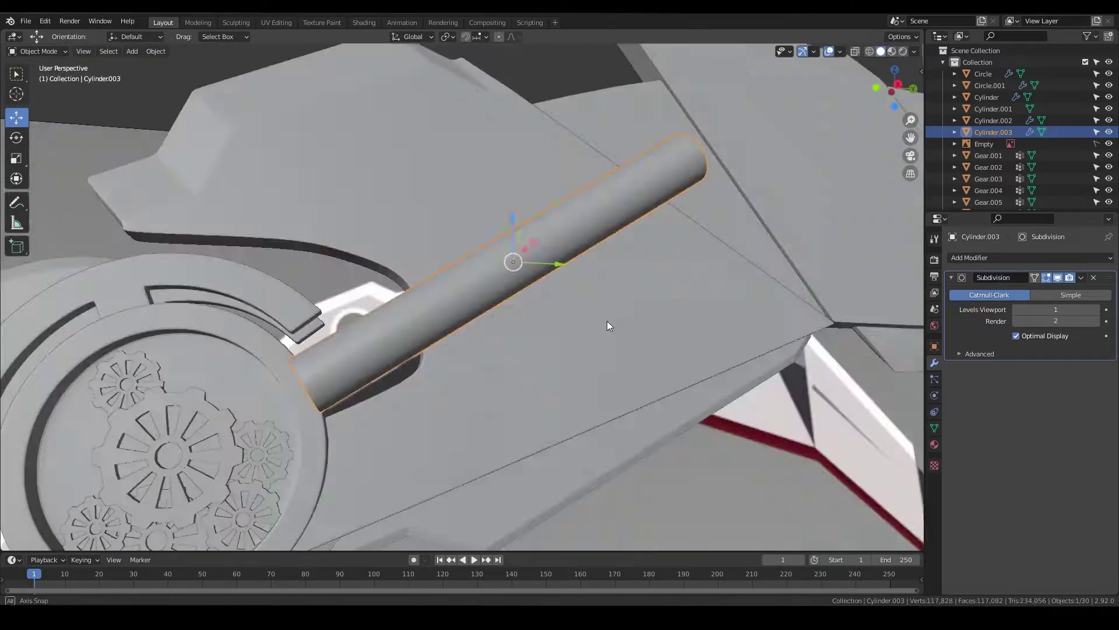
{"action": "mouse_move", "coordinate": [607, 321]}
{"action": "middle_mouse_down"}
{"action": "mouse_move", "coordinate": [619, 289]}
{"action": "mouse_move", "coordinate": [488, 223]}
{"action": "mouse_move", "coordinate": [453, 120]}
{"action": "middle_mouse_up"}
- Select the bottom end of the long pole in Edit Mode
{"action": "left_click", "coordinate": [457, 290]}
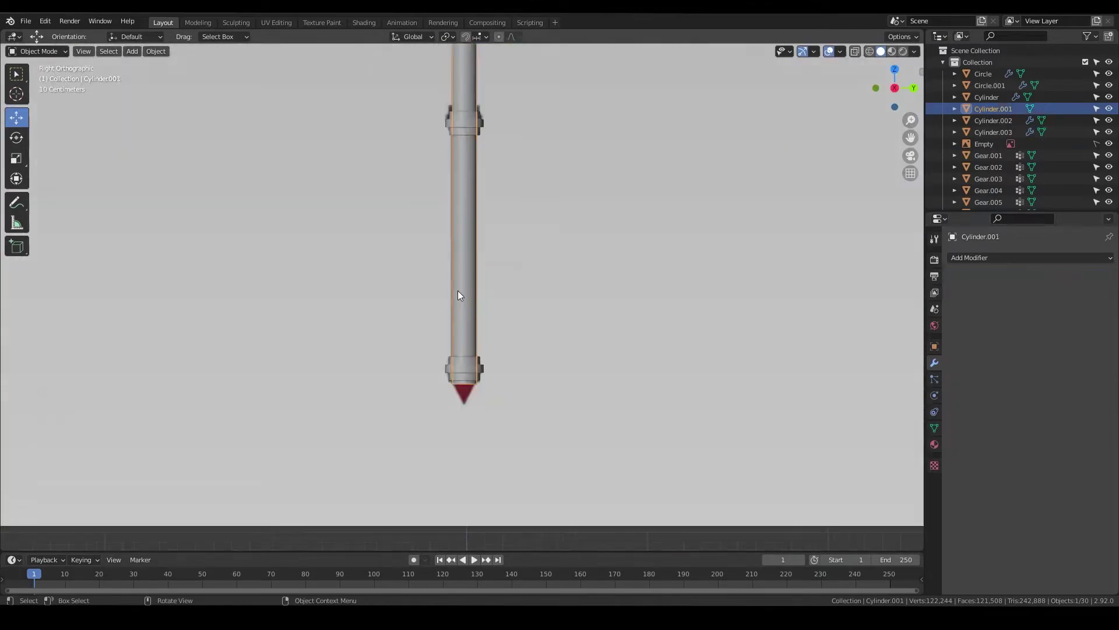
{"action": "key", "text": "Tab"}
{"action": "left_click", "coordinate": [448, 380]}
{"action": "key", "text": "g"}
{"action": "key", "text": "z"}
{"action": "key", "text": "Escape"}
{"action": "mouse_move", "coordinate": [449, 334]}
{"action": "middle_mouse_down"}
{"action": "mouse_move", "coordinate": [461, 303]}
{"action": "mouse_move", "coordinate": [474, 347]}
{"action": "middle_mouse_up"}
- Scale the pole's end face down to a single point
{"action": "key", "text": "s"}
{"action": "left_click", "coordinate": [454, 326]}
{"action": "scroll", "coordinate": [473, 347], "scroll_direction": "down", "scroll_amount": 3}
{"action": "key", "text": "s"}
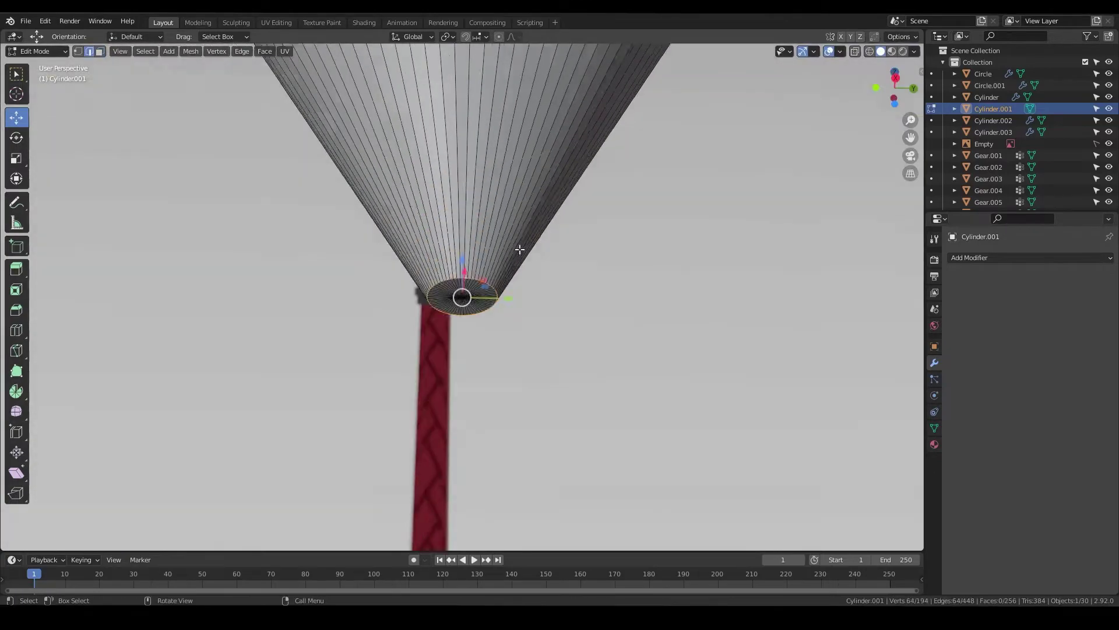
{"action": "key", "text": "Tab"}
{"action": "scroll", "coordinate": [515, 249], "scroll_direction": "down", "scroll_amount": 5}
{"action": "middle_click_drag", "start_coordinate": [483, 317], "coordinate": [451, 366]}
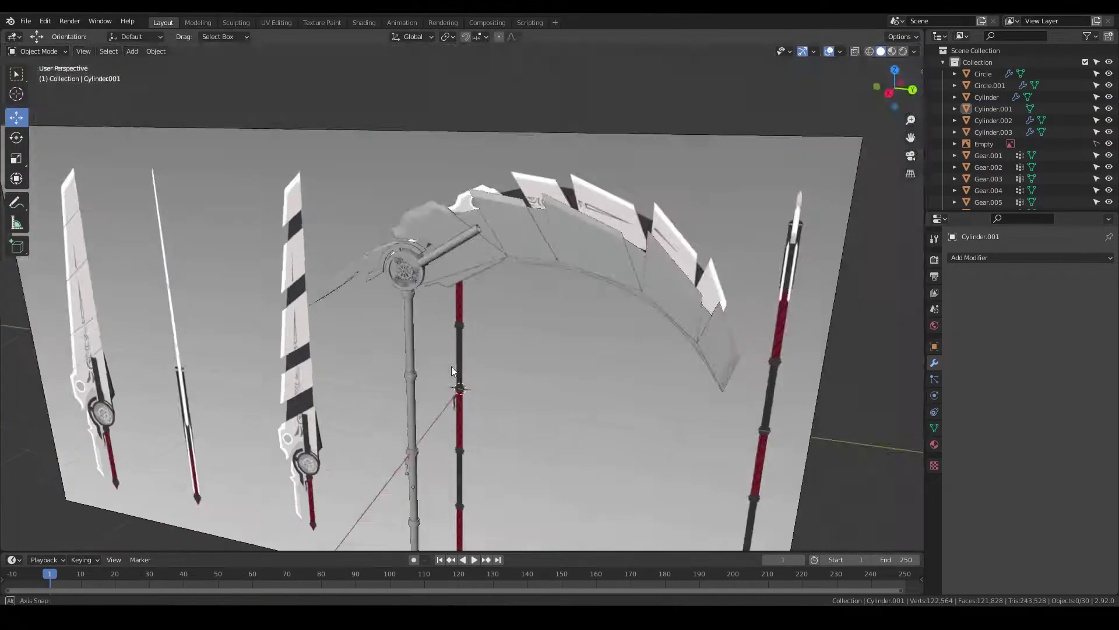
- In Right Ortho view, add a circle, delete the unwanted plane, and fit the circle onto the gear hub
{"action": "key", "text": "KP_3"}
{"action": "key", "text": "shift+a"}
{"action": "left_click", "coordinate": [517, 217]}
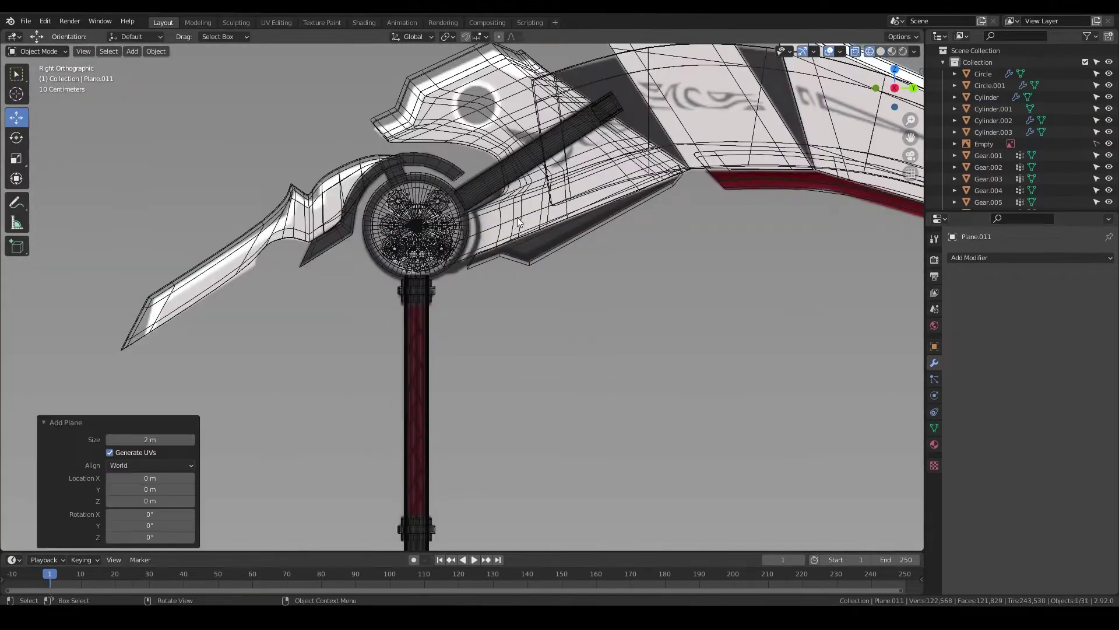
{"action": "key", "text": "Delete"}
{"action": "scroll", "coordinate": [562, 294], "scroll_direction": "up", "scroll_amount": 3}
{"action": "key", "text": "g"}
{"action": "left_click", "coordinate": [528, 279]}
{"action": "key", "text": "s"}
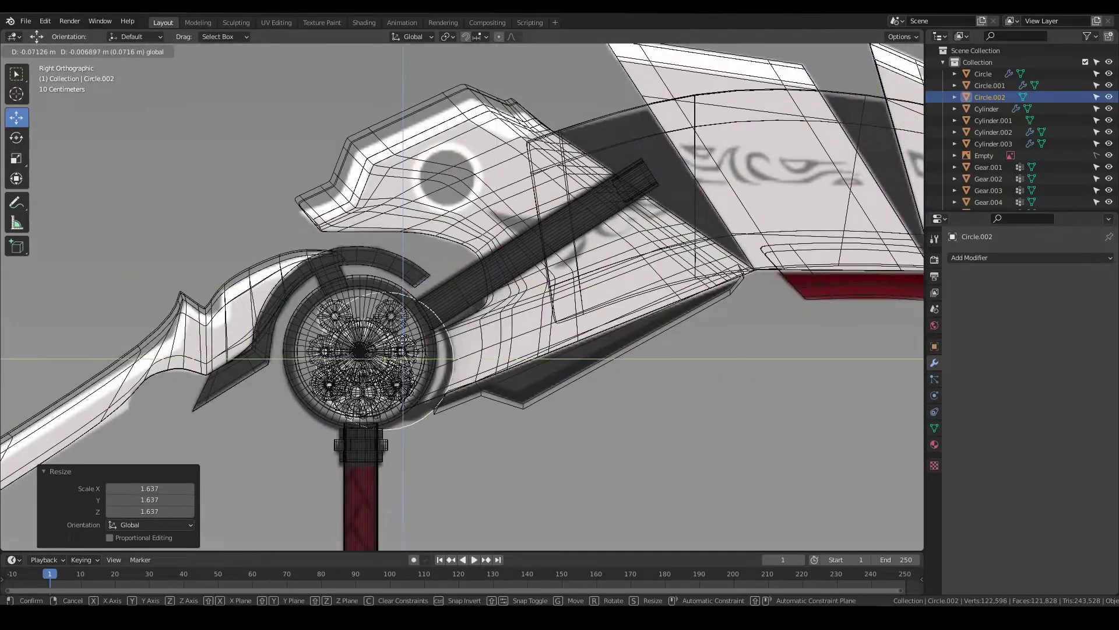
- Invert the circle's vertex selection and delete the unneeded vertices
{"action": "key", "text": "Return"}
{"action": "key", "text": "Tab"}
{"action": "scroll", "coordinate": [450, 362], "scroll_direction": "up", "scroll_amount": 2}
{"action": "left_click", "coordinate": [446, 346]}
{"action": "scroll", "coordinate": [450, 442], "scroll_direction": "up", "scroll_amount": 2}
{"action": "key", "text": "ctrl+i"}
{"action": "key", "text": "x"}
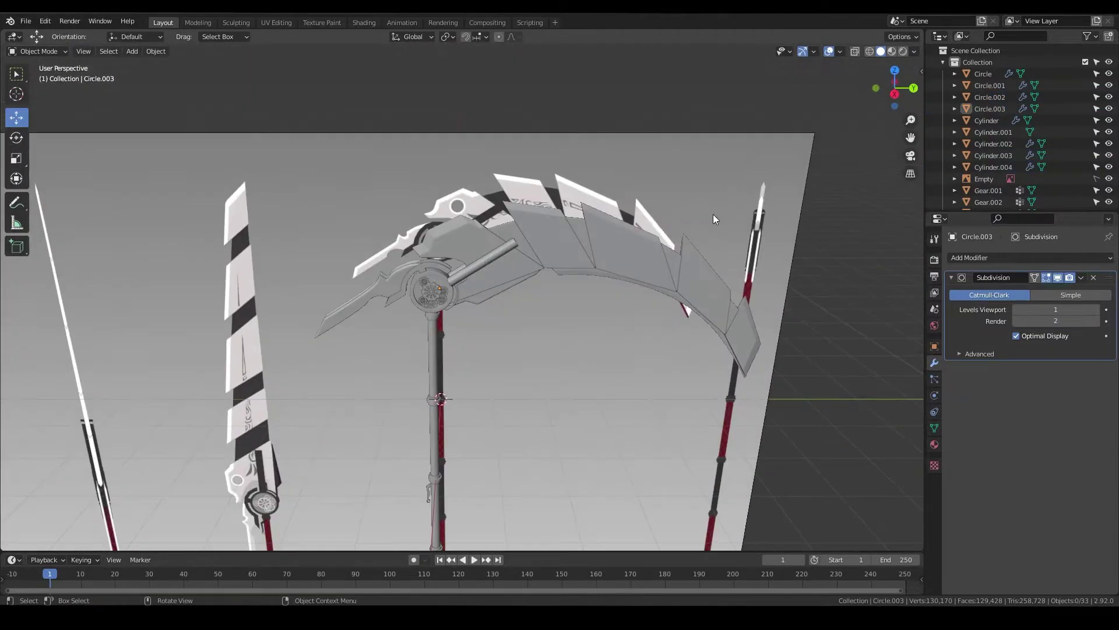
- Assign the Blade material, then create a new ring material named 'Gun'
{"action": "middle_click_drag", "start_coordinate": [674, 195], "coordinate": [566, 251]}
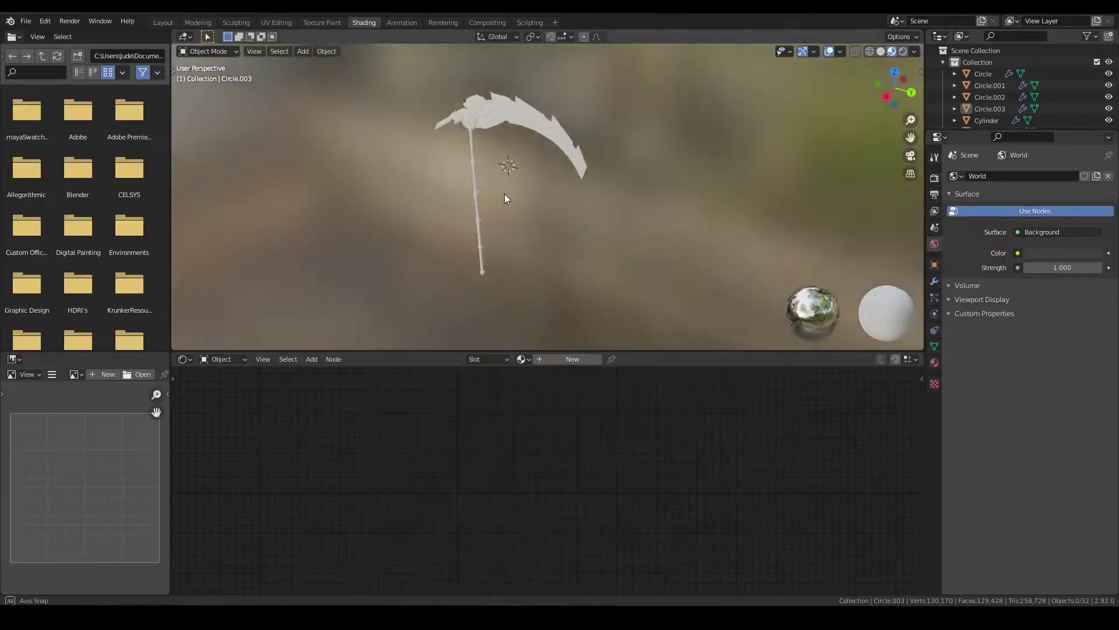
{"action": "left_click", "coordinate": [543, 403]}
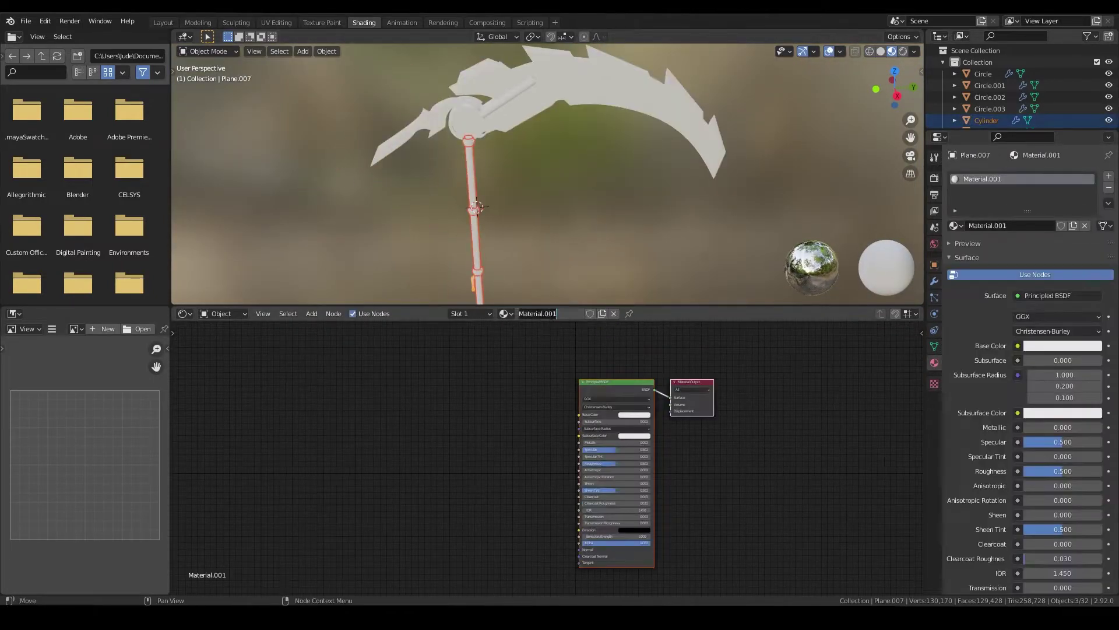
{"action": "left_click", "coordinate": [1085, 228]}
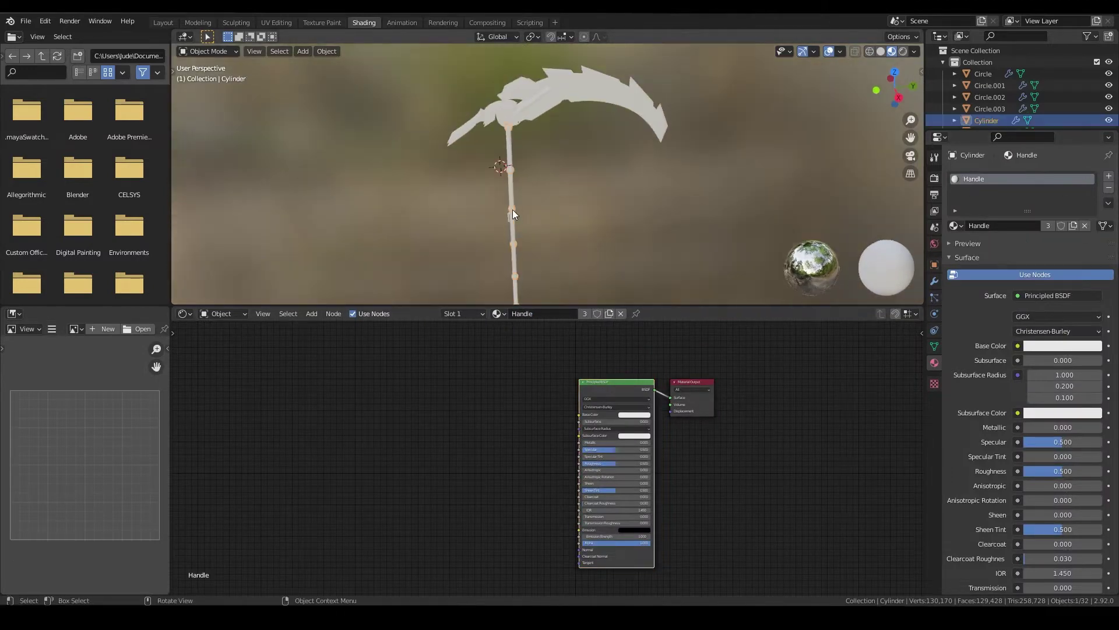
{"action": "left_click", "coordinate": [568, 313]}
{"action": "double_click", "coordinate": [560, 313]}
{"action": "type", "text": "Gun"}
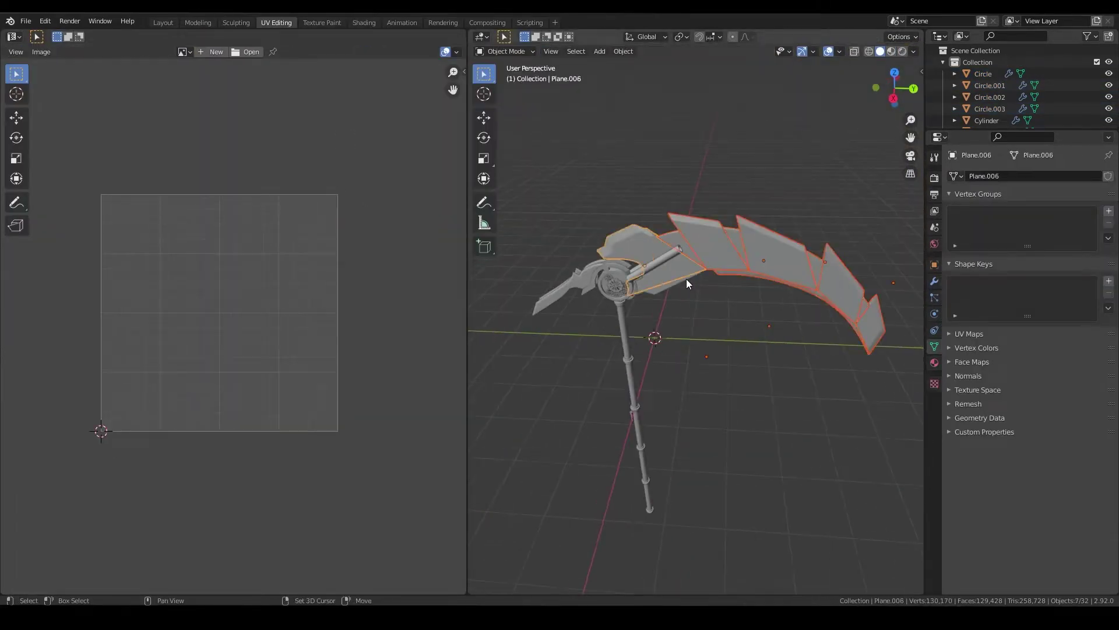
- Smart-UV-unwrap the selected blade meshes, including the lower blade strip
{"action": "left_click", "coordinate": [873, 325], "text": "shift"}
{"action": "key", "text": "Tab"}
{"action": "key", "text": "u"}
{"action": "left_click", "coordinate": [684, 212]}
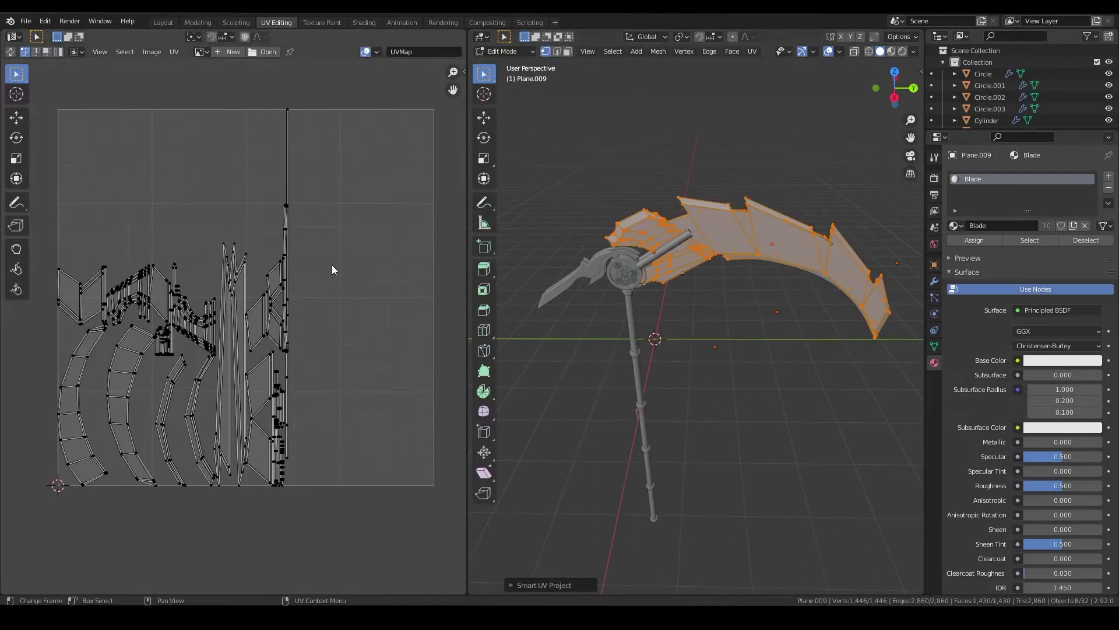
{"action": "key", "text": "Tab"}
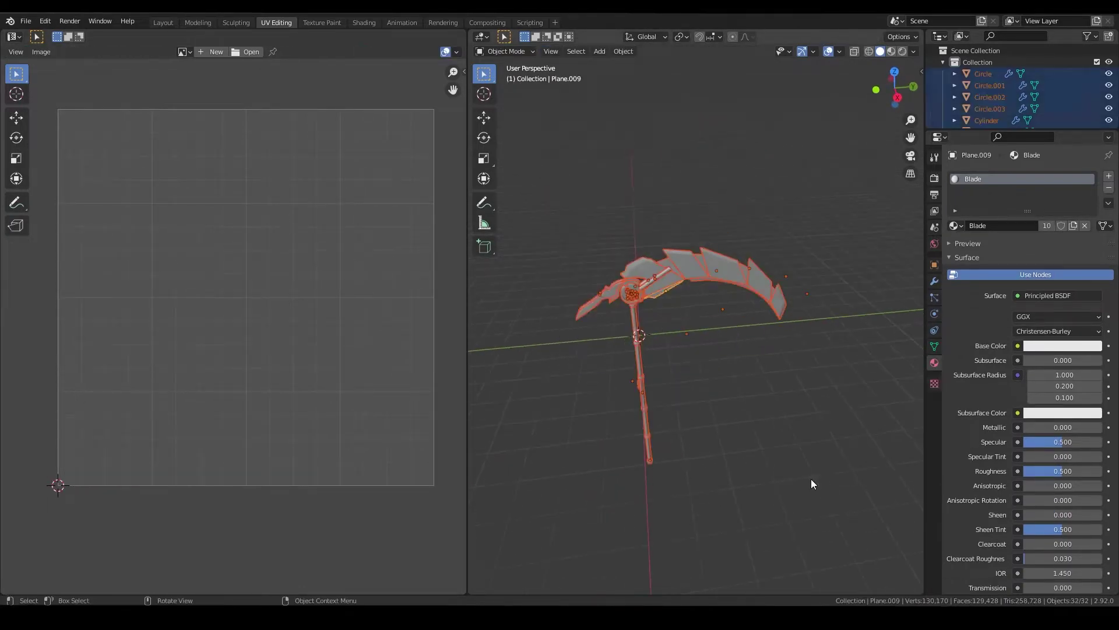
{"action": "key", "text": "alt+a"}
{"action": "key", "text": "Home"}
- Smart-UV-unwrap the remaining blade pieces with confirmed unwrap settings
{"action": "key", "text": "Tab"}
{"action": "key", "text": "u"}
{"action": "left_click", "coordinate": [700, 264]}
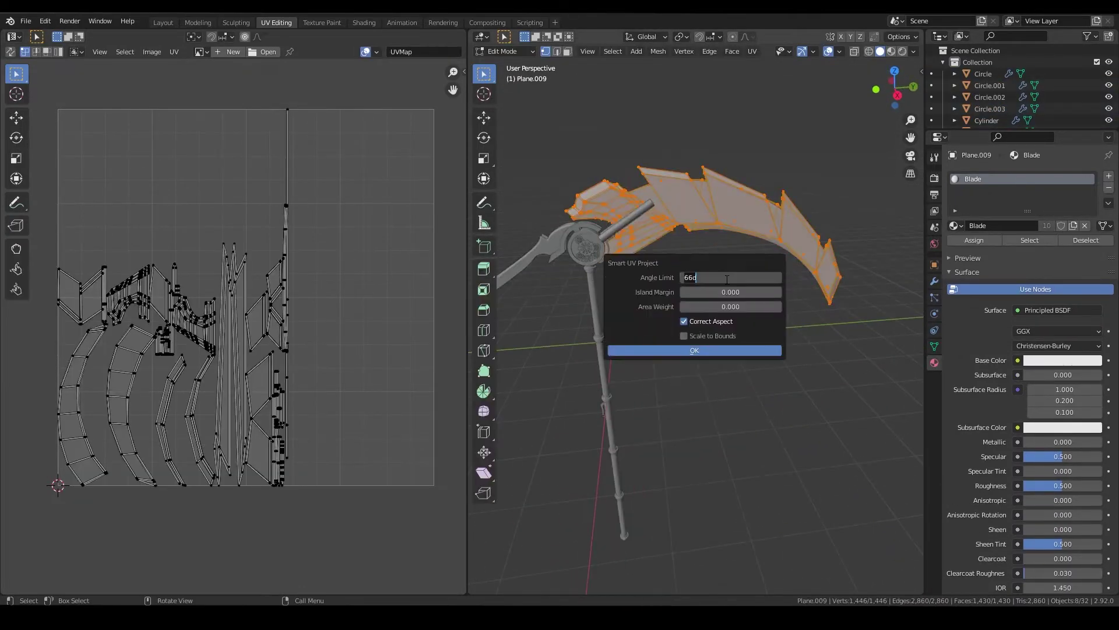
{"action": "key", "text": "Return"}
{"action": "scroll", "coordinate": [224, 244], "scroll_direction": "up", "scroll_amount": 4}
{"action": "scroll", "coordinate": [319, 240], "scroll_direction": "down", "scroll_amount": 4}
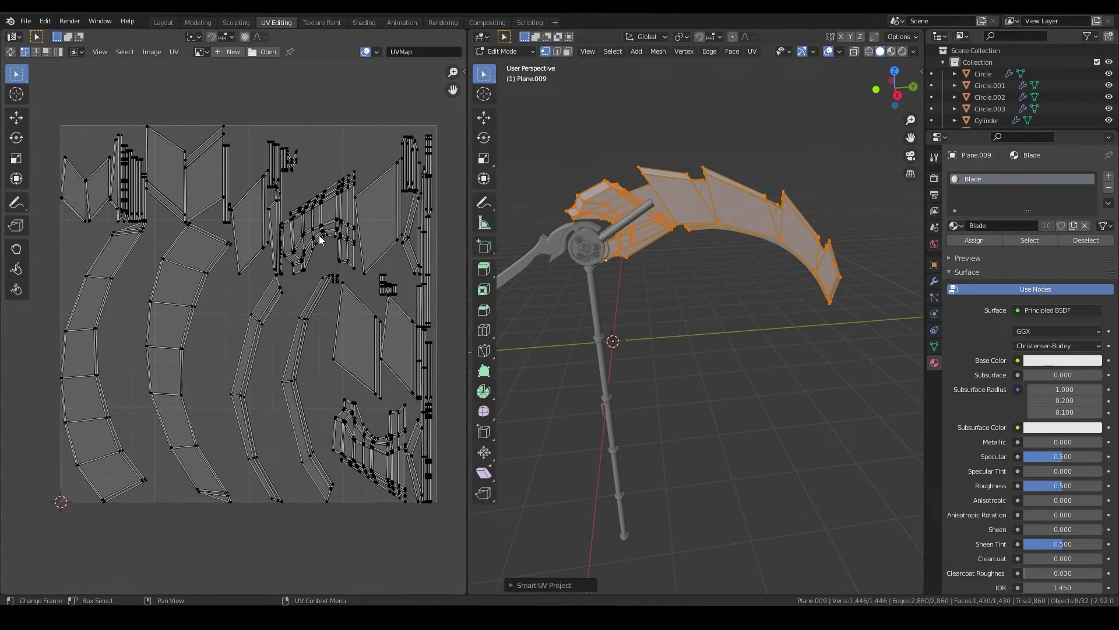
{"action": "middle_click_drag", "start_coordinate": [651, 348], "coordinate": [701, 401]}
{"action": "key", "text": "Tab"}
- UV-unwrap the handle shaft mesh
{"action": "left_click", "coordinate": [639, 258]}
{"action": "key", "text": "Tab"}
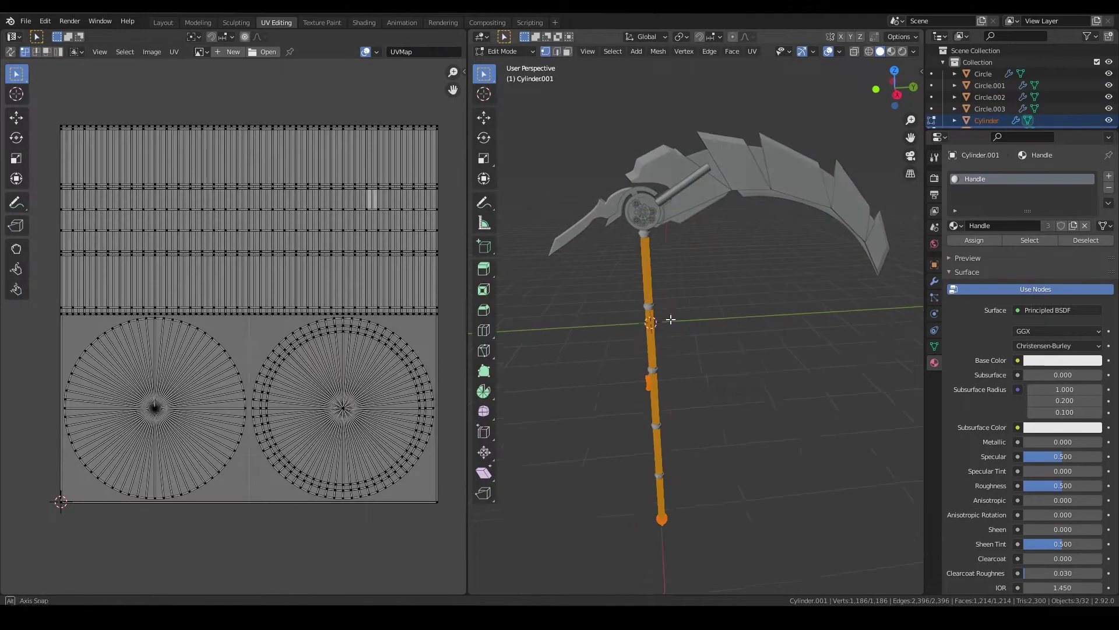
{"action": "middle_click_drag", "start_coordinate": [639, 257], "coordinate": [727, 353]}
{"action": "key", "text": "Tab"}
{"action": "left_click", "coordinate": [935, 281]}
{"action": "key", "text": "Tab"}
{"action": "key", "text": "u"}
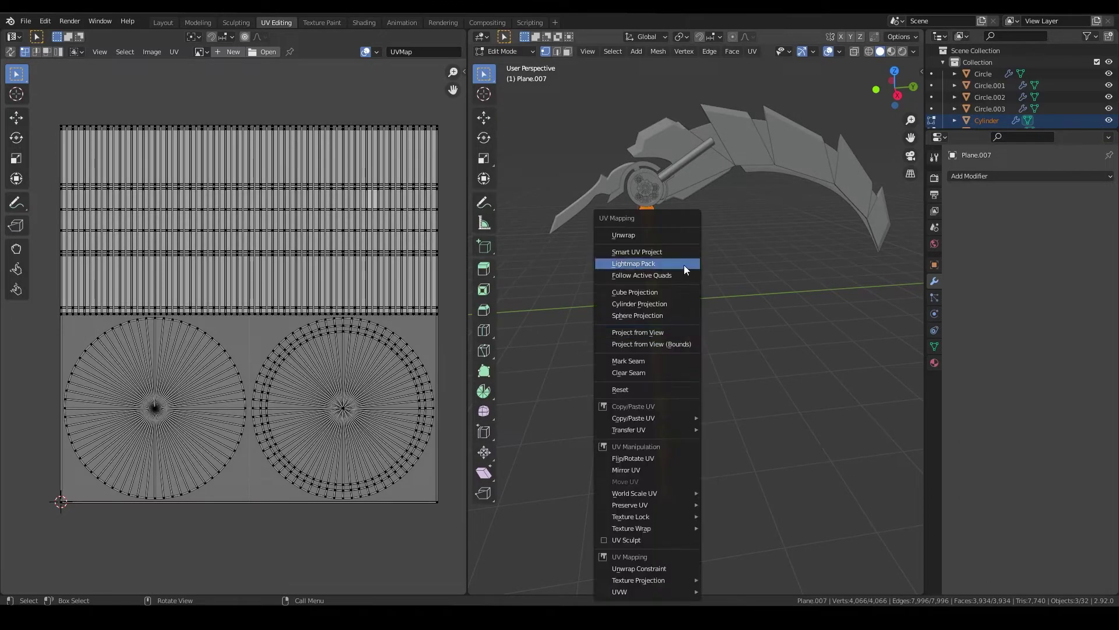
{"action": "left_click", "coordinate": [670, 253]}
- Pack and enlarge the handle's UV islands, then save Scythe.blend
{"action": "scroll", "coordinate": [181, 404], "scroll_direction": "down", "scroll_amount": 3}
{"action": "scroll", "coordinate": [267, 511], "scroll_direction": "up", "scroll_amount": 4}
{"action": "scroll", "coordinate": [267, 511], "scroll_direction": "up", "scroll_amount": 2}
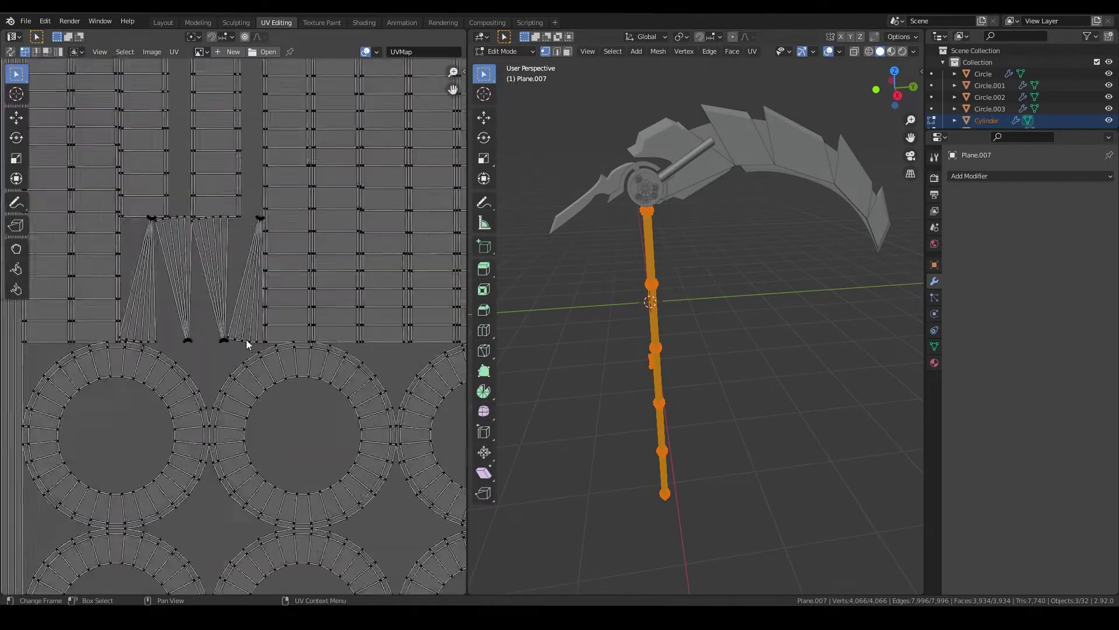
{"action": "scroll", "coordinate": [246, 339], "scroll_direction": "up", "scroll_amount": 2}
{"action": "scroll", "coordinate": [333, 295], "scroll_direction": "down", "scroll_amount": 8}
{"action": "scroll", "coordinate": [376, 494], "scroll_direction": "down", "scroll_amount": 4}
{"action": "key", "text": "ctrl+p"}
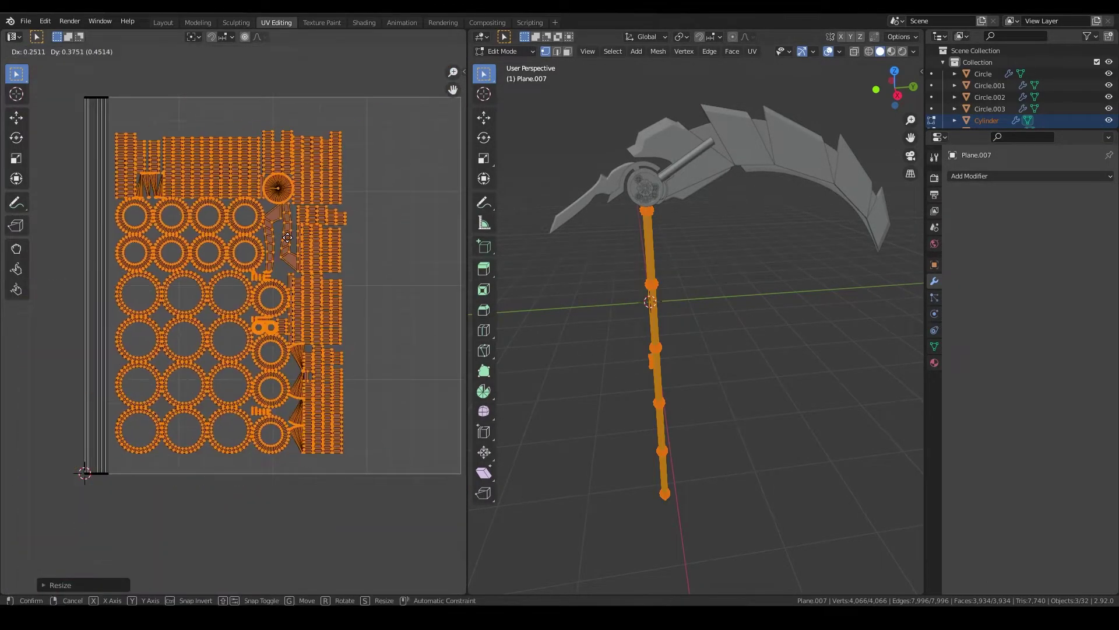
{"action": "scroll", "coordinate": [253, 288], "scroll_direction": "up", "scroll_amount": 5}
{"action": "key", "text": "alt+a"}
{"action": "scroll", "coordinate": [331, 272], "scroll_direction": "down", "scroll_amount": 5}
{"action": "scroll", "coordinate": [579, 269], "scroll_direction": "up", "scroll_amount": 2}
{"action": "key", "text": "ctrl+s"}
- Smart-UV-unwrap the main blade together with additional blade pieces
{"action": "key", "text": "Tab"}
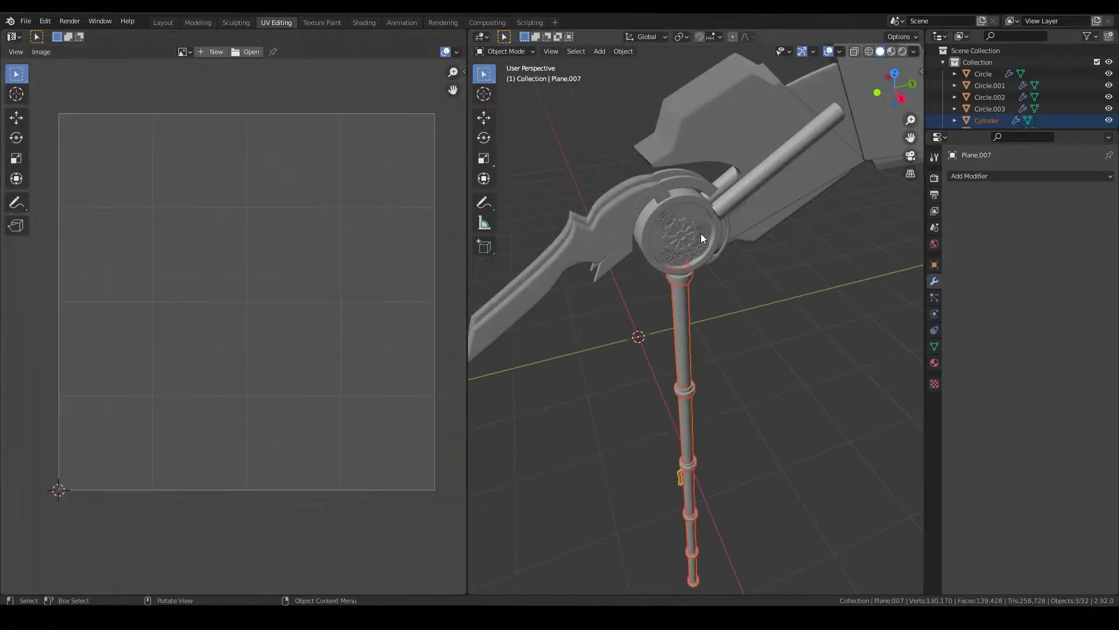
{"action": "left_click", "coordinate": [835, 198]}
{"action": "key", "text": "Tab"}
{"action": "key", "text": "u"}
{"action": "left_click", "coordinate": [688, 159]}
{"action": "key", "text": "Return"}
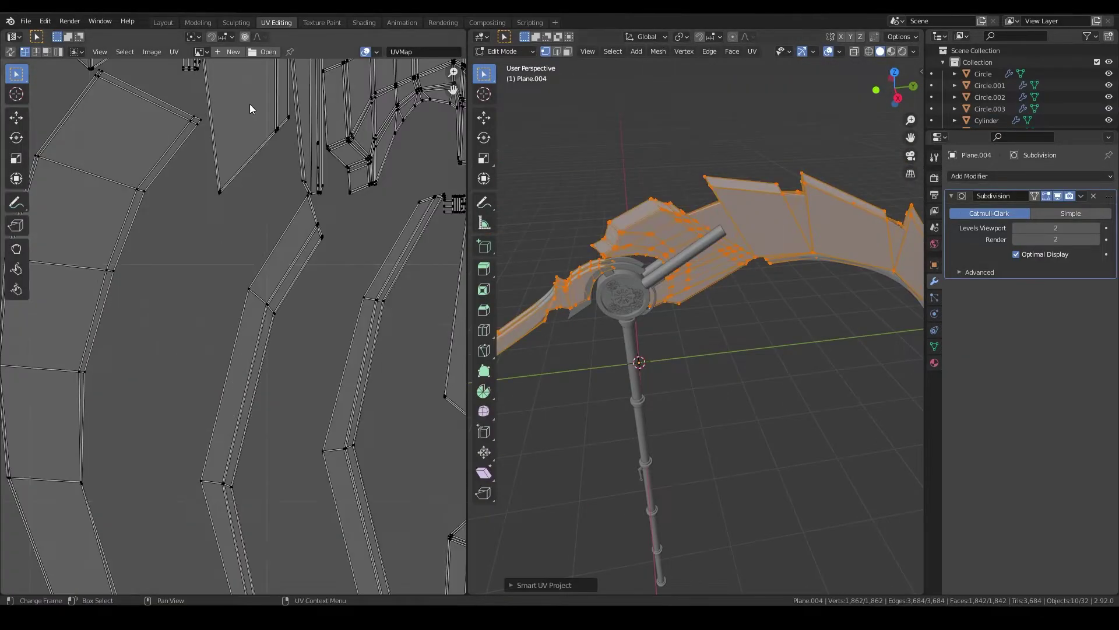
{"action": "key", "text": "Tab"}
- Smart-UV-unwrap all the gears in the scythe hub
{"action": "scroll", "coordinate": [602, 241], "scroll_direction": "down", "scroll_amount": 2}
{"action": "scroll", "coordinate": [682, 280], "scroll_direction": "up", "scroll_amount": 5}
{"action": "left_click", "coordinate": [658, 236], "text": "shift"}
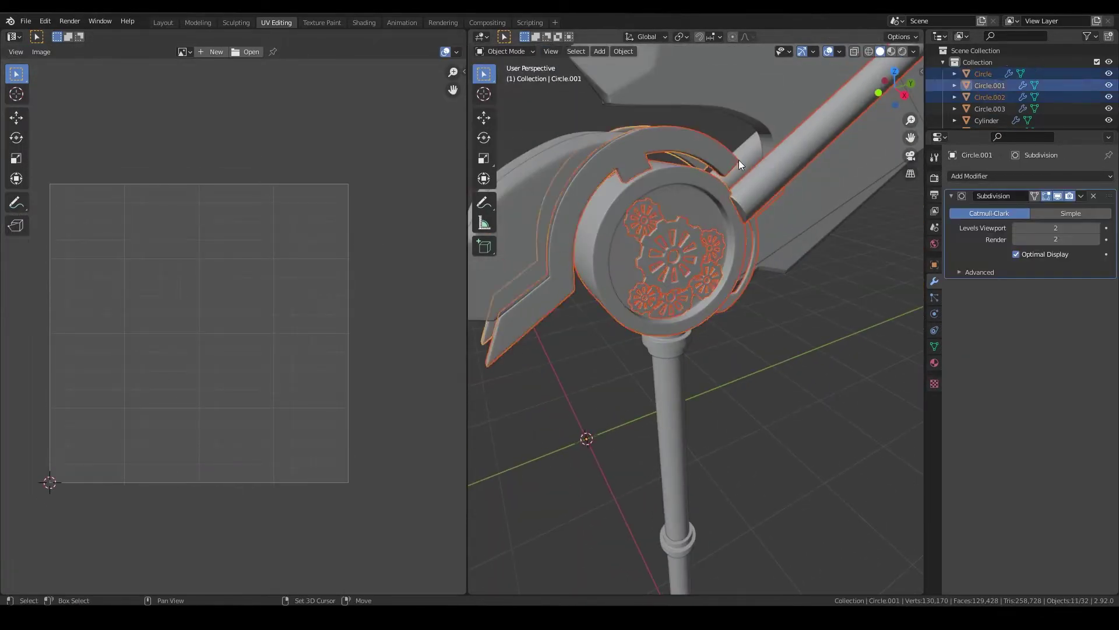
{"action": "middle_click_drag", "start_coordinate": [739, 165], "coordinate": [737, 383]}
{"action": "scroll", "coordinate": [690, 382], "scroll_direction": "down", "scroll_amount": 3}
{"action": "key", "text": "Tab"}
{"action": "key", "text": "u"}
{"action": "left_click", "coordinate": [642, 267]}
{"action": "key", "text": "Return"}
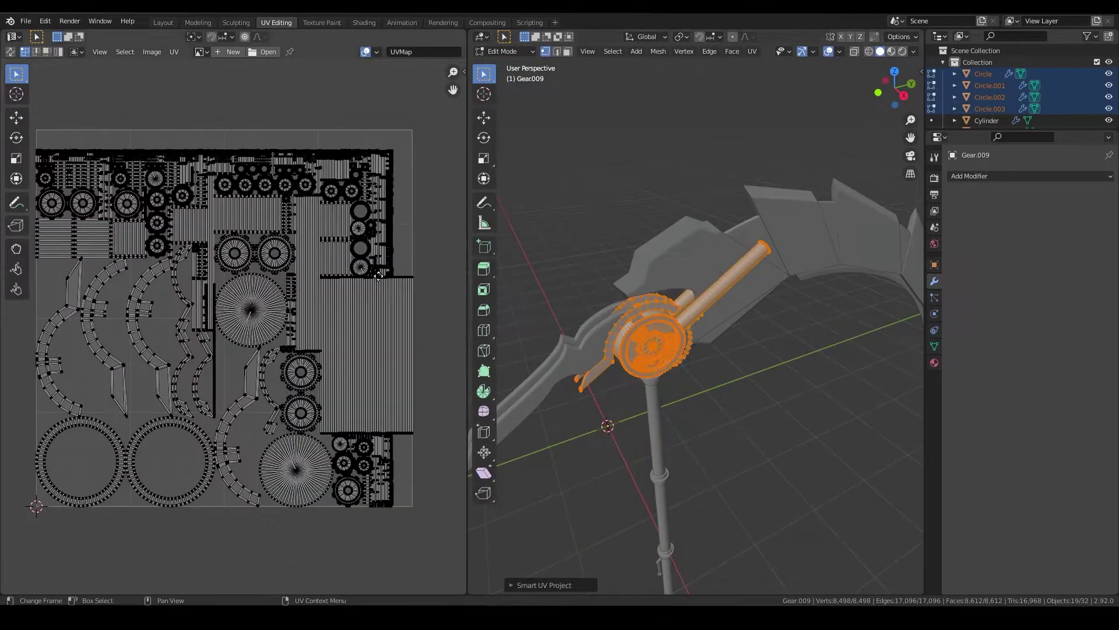
{"action": "key", "text": "Tab"}
- Export the whole scythe as Scythe.fbx
{"action": "scroll", "coordinate": [689, 281], "scroll_direction": "down", "scroll_amount": 4}
{"action": "middle_click_drag", "start_coordinate": [671, 303], "coordinate": [689, 281]}
{"action": "left_click", "coordinate": [145, 274]}
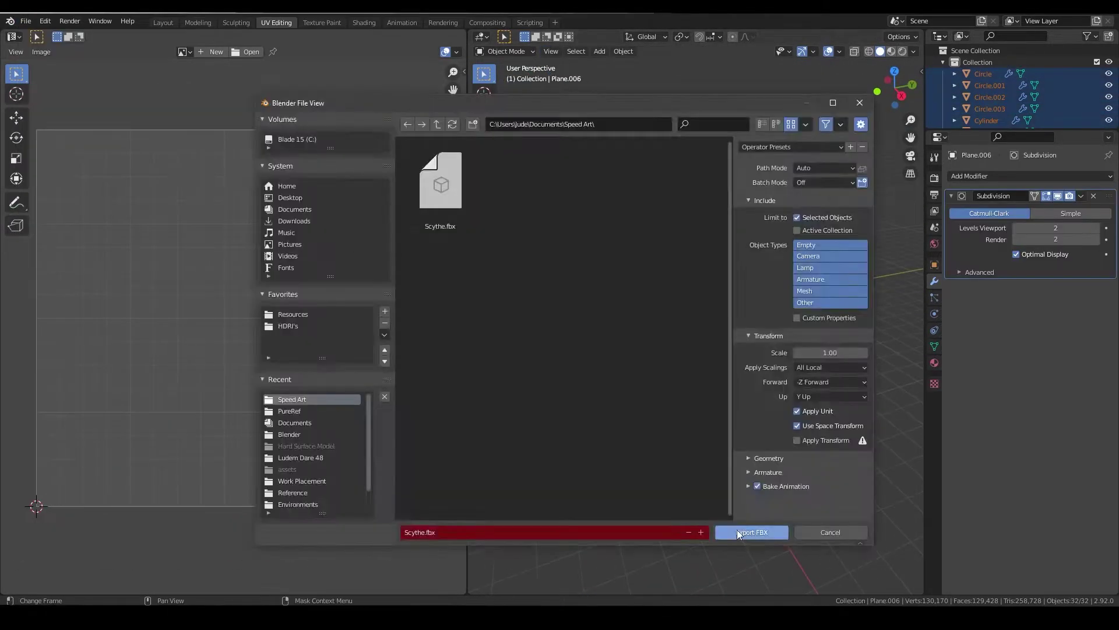
{"action": "left_click", "coordinate": [752, 532]}
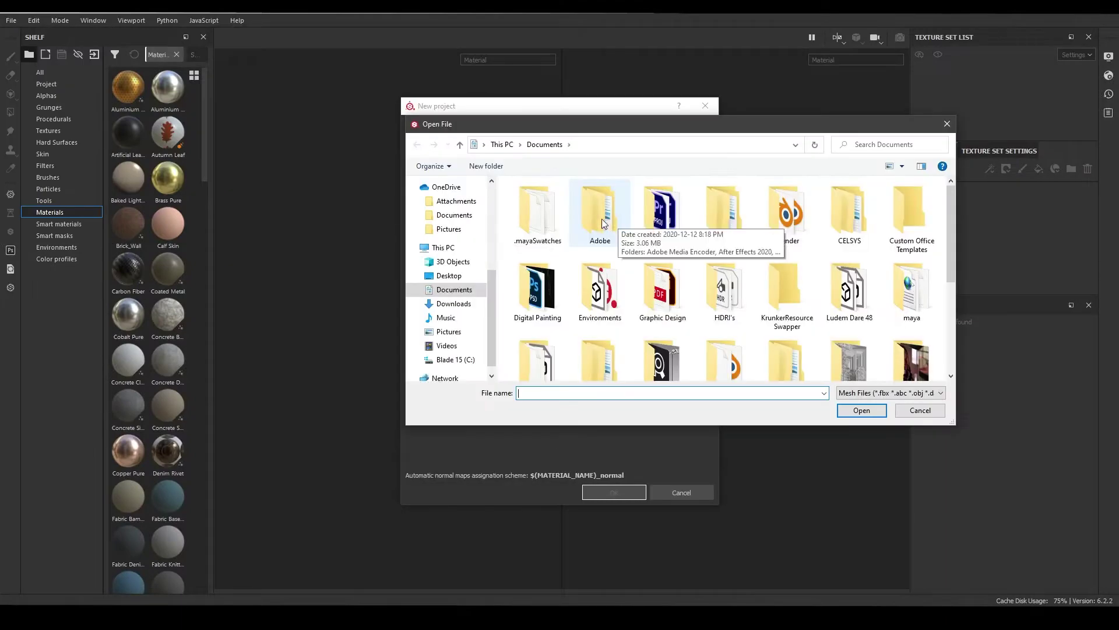
- Create the Substance Painter project from Scythe.fbx, bake mesh maps, and show Blender face orientation
{"action": "left_click", "coordinate": [608, 490]}
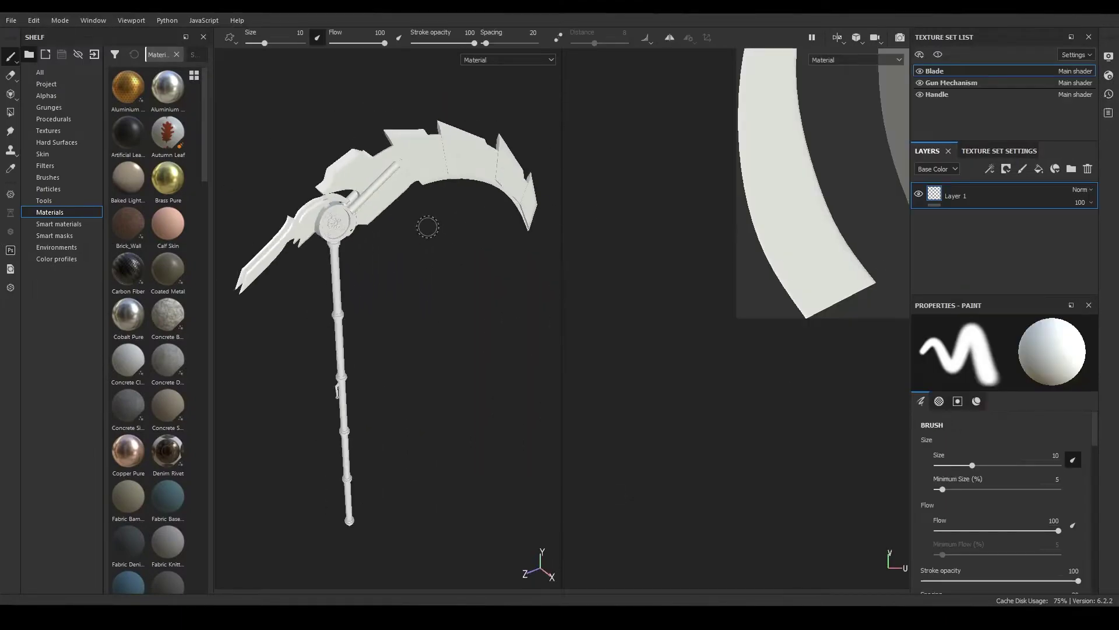
{"action": "left_click", "coordinate": [694, 489]}
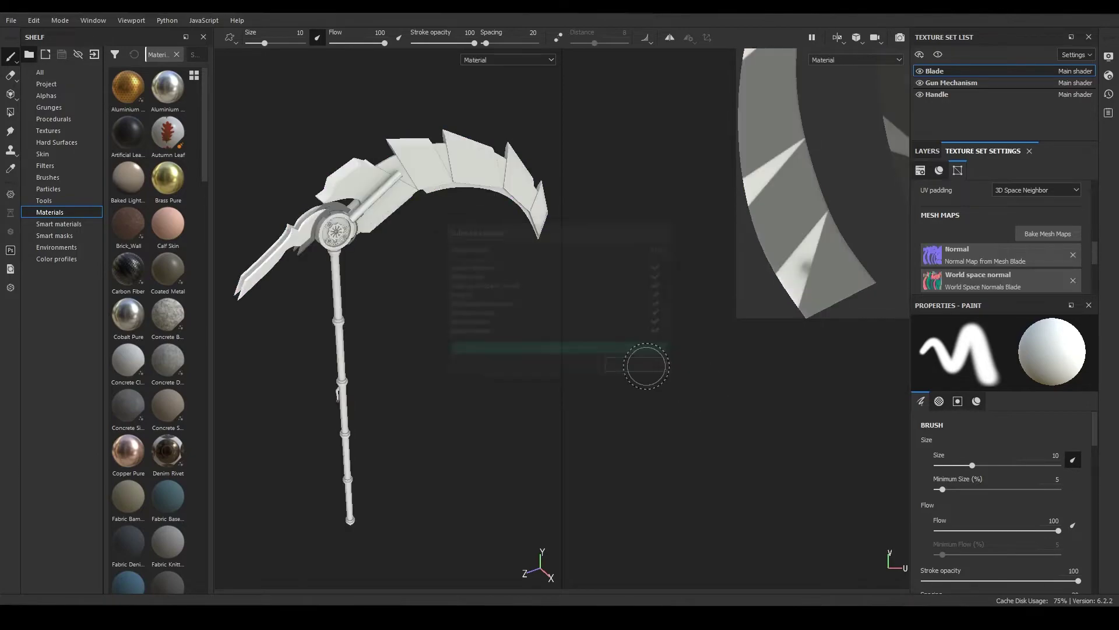
{"action": "scroll", "coordinate": [382, 274], "scroll_direction": "up", "scroll_amount": 5}
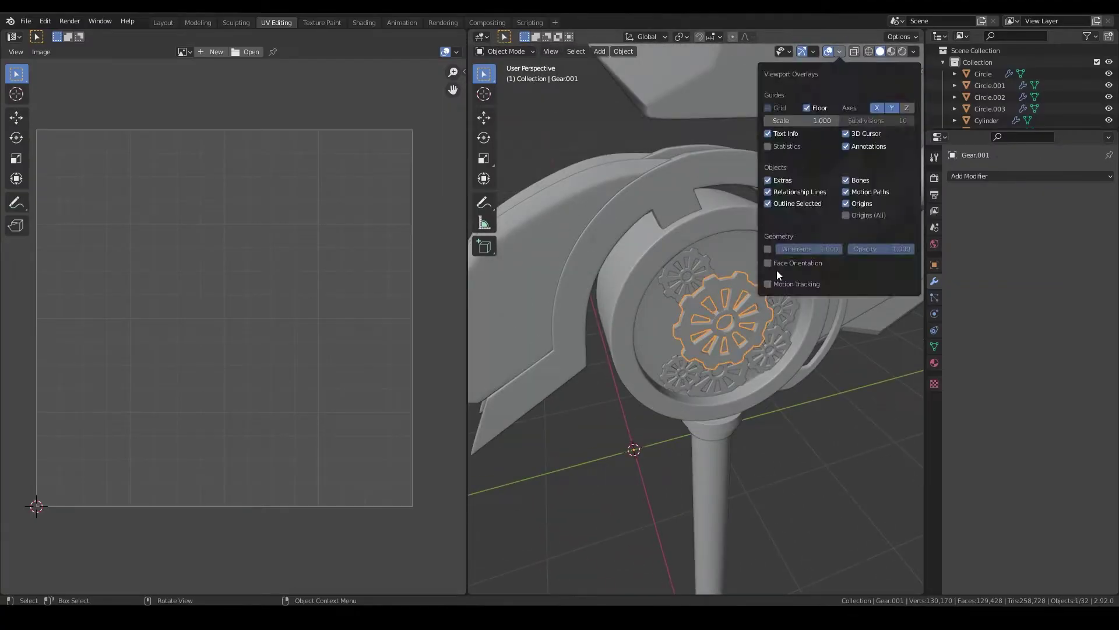
{"action": "left_click", "coordinate": [776, 263]}
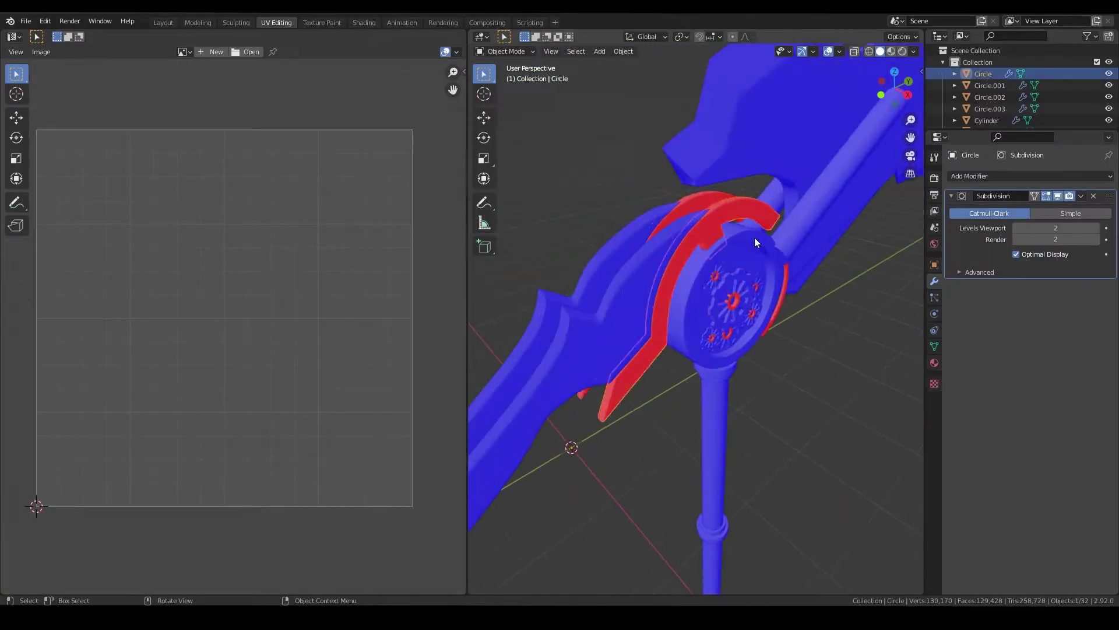
- Orbit the view around the scythe head
{"action": "mouse_move", "coordinate": [755, 237]}
{"action": "middle_mouse_down"}
{"action": "mouse_move", "coordinate": [681, 264]}
{"action": "mouse_move", "coordinate": [754, 268]}
{"action": "middle_mouse_up"}
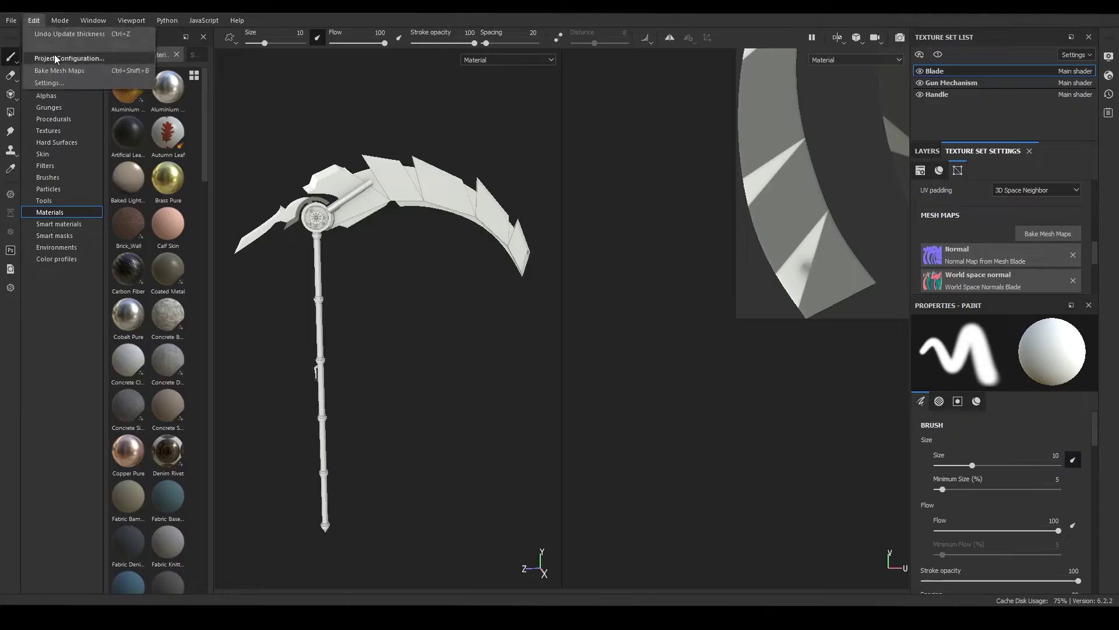
- Set the Aluminium Brushed Worn brushed-finish scale to 25
{"action": "left_click_drag", "start_coordinate": [574, 414], "coordinate": [244, 285], "text": "alt"}
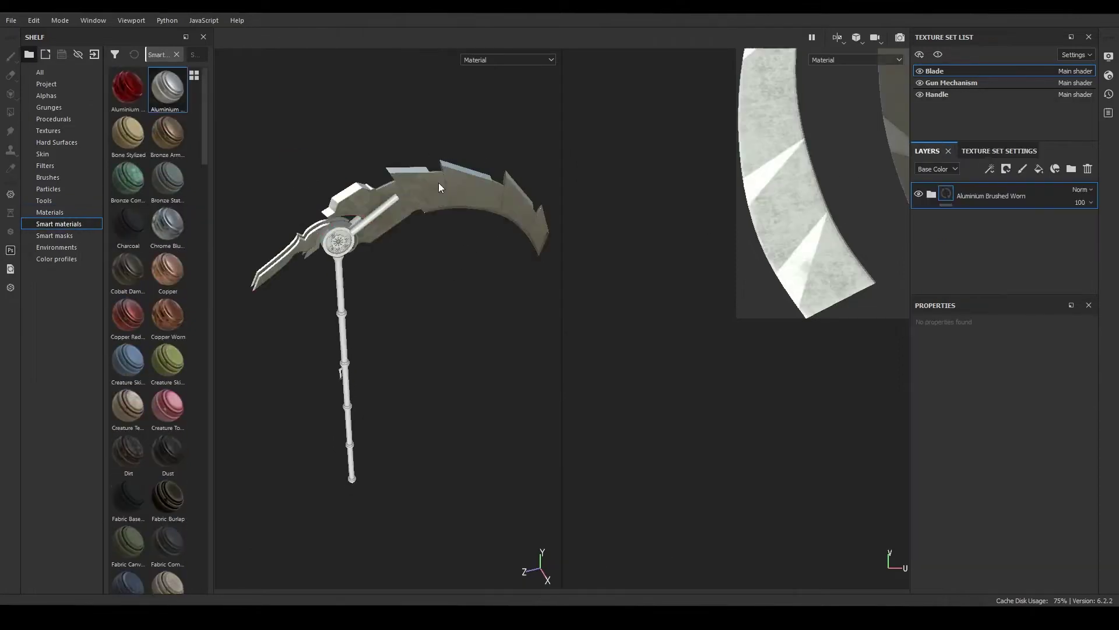
{"action": "key", "text": "f"}
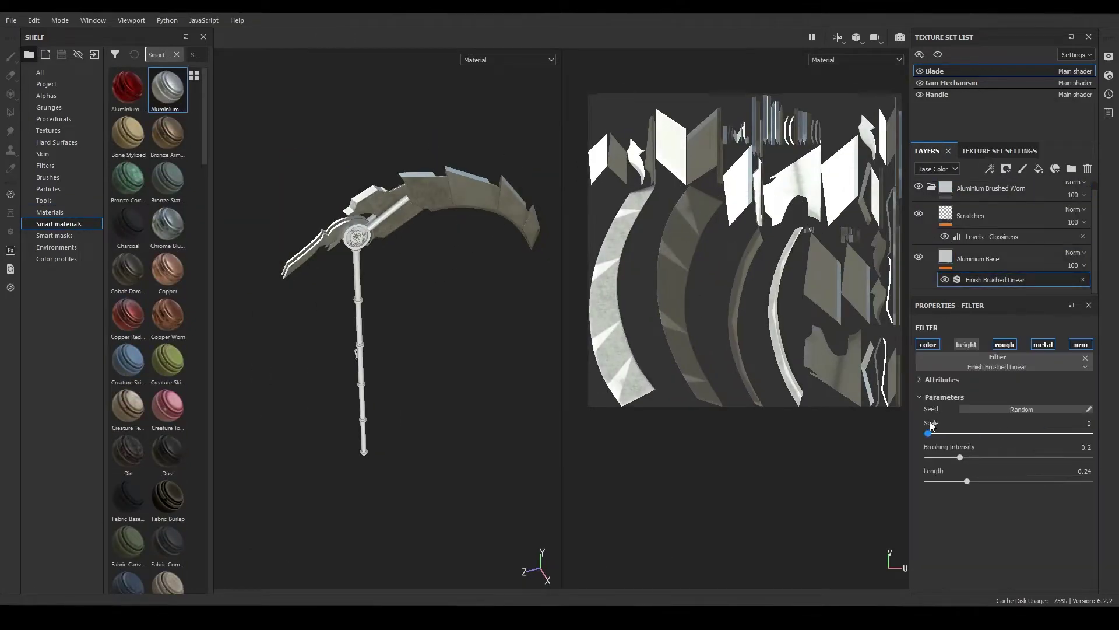
{"action": "left_click_drag", "start_coordinate": [929, 432], "coordinate": [1055, 433]}
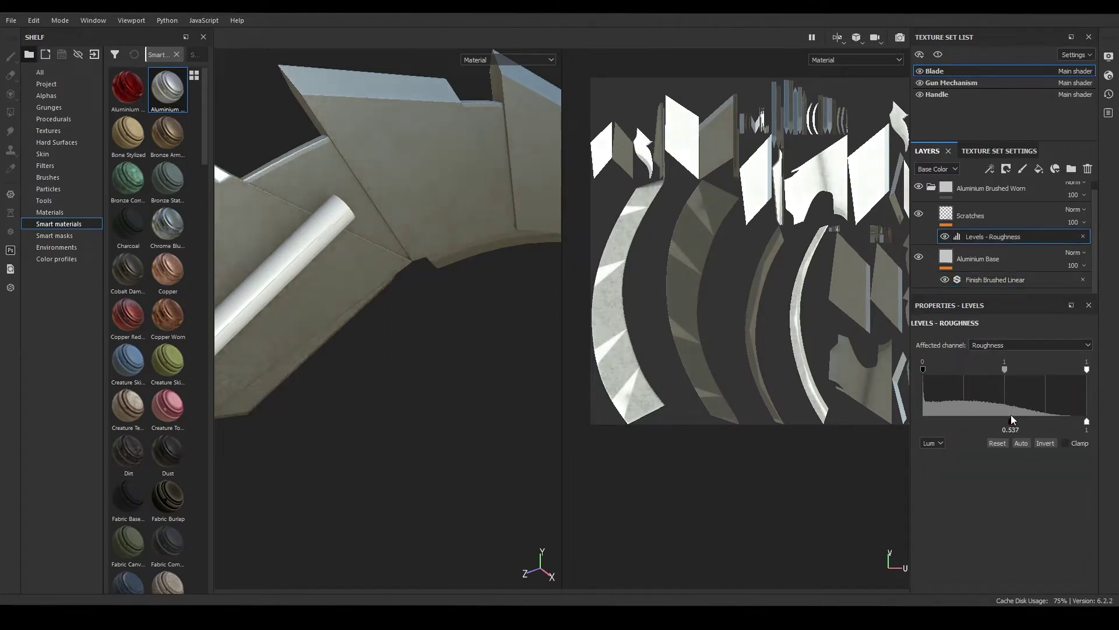
- Add a black mask to the aluminium folder and polygon-fill the chosen blade islands
{"action": "left_click_drag", "start_coordinate": [502, 245], "coordinate": [454, 176], "text": "alt"}
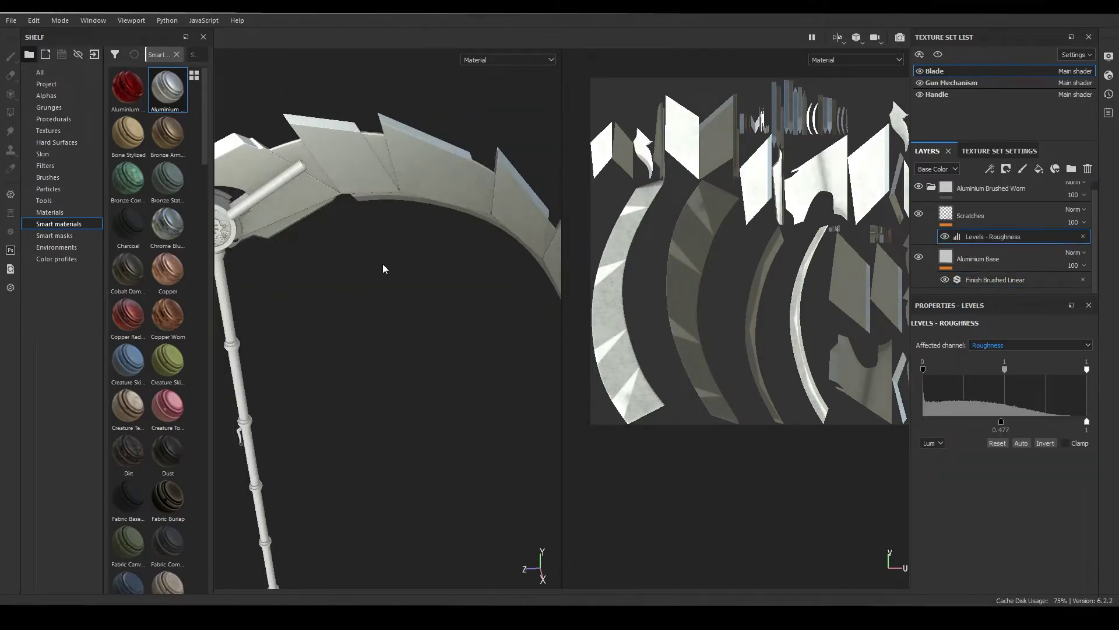
{"action": "left_click_drag", "start_coordinate": [382, 268], "coordinate": [459, 239], "text": "alt"}
{"action": "right_click", "coordinate": [985, 188]}
{"action": "left_click", "coordinate": [979, 211]}
{"action": "key", "text": "4"}
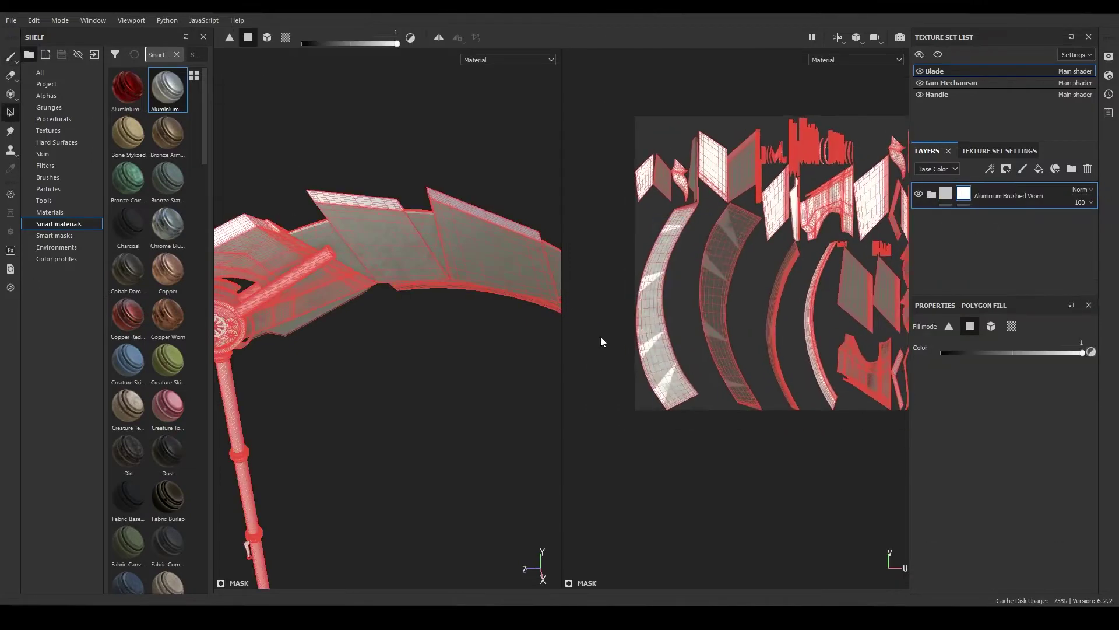
{"action": "scroll", "coordinate": [761, 263], "scroll_direction": "up", "scroll_amount": 5}
{"action": "scroll", "coordinate": [755, 262], "scroll_direction": "down", "scroll_amount": 3}
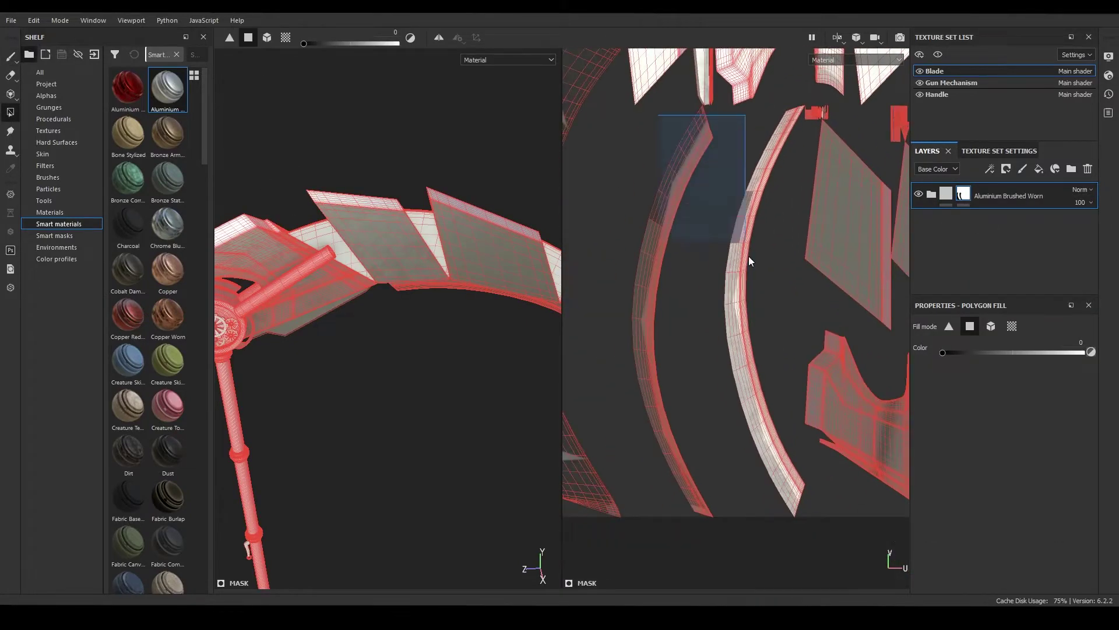
{"action": "left_click_drag", "start_coordinate": [805, 532], "coordinate": [734, 382]}
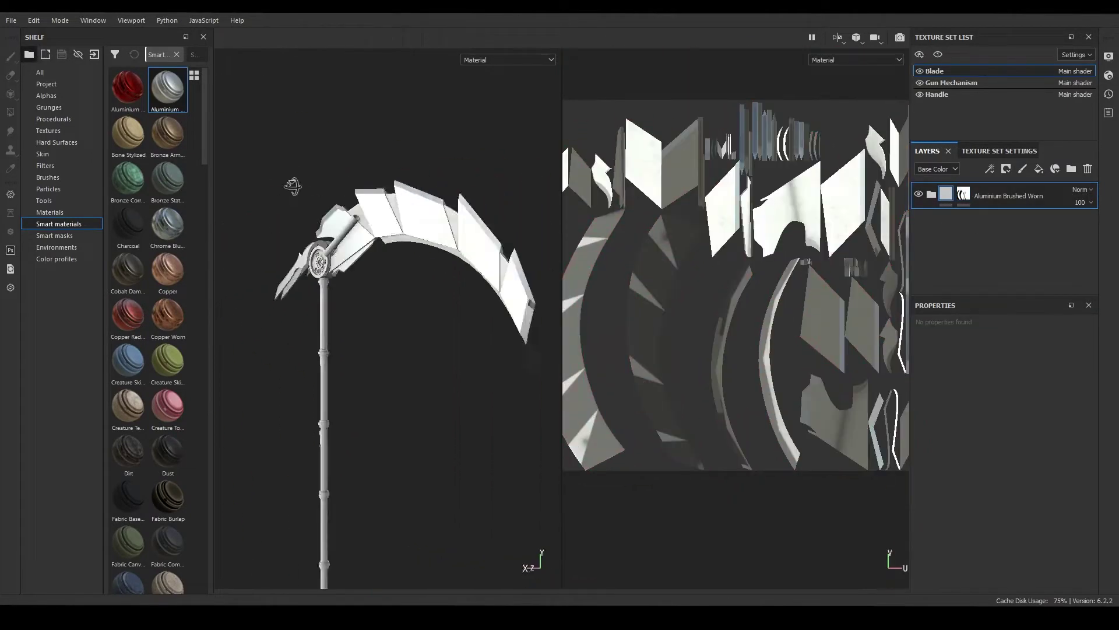
{"action": "key", "text": "4"}
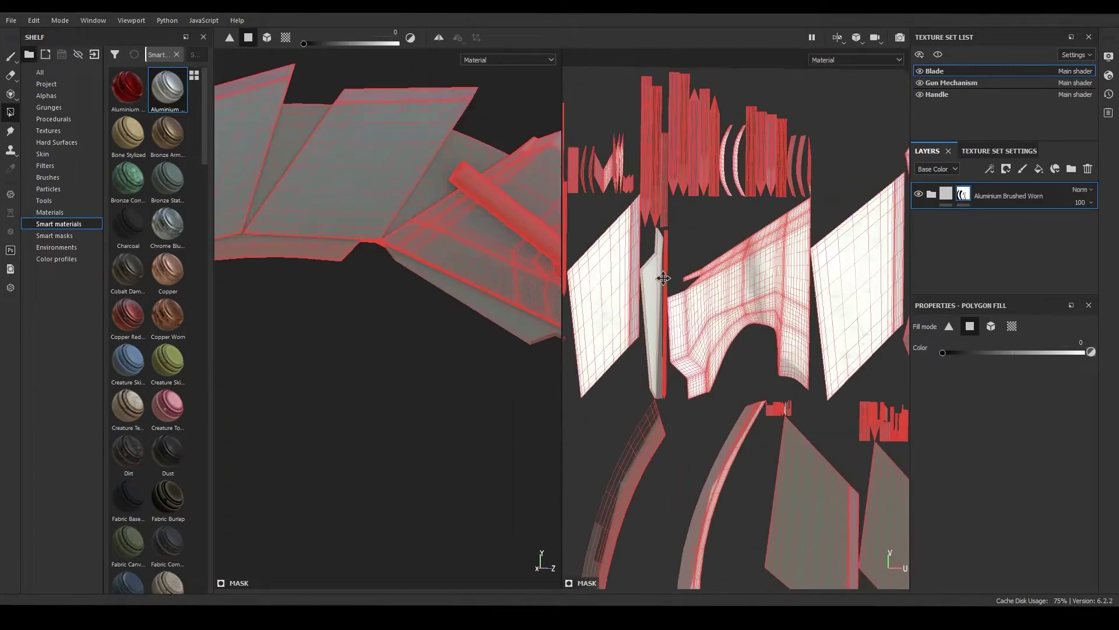
{"action": "key", "text": "1"}
{"action": "scroll", "coordinate": [394, 257], "scroll_direction": "up", "scroll_amount": 3}
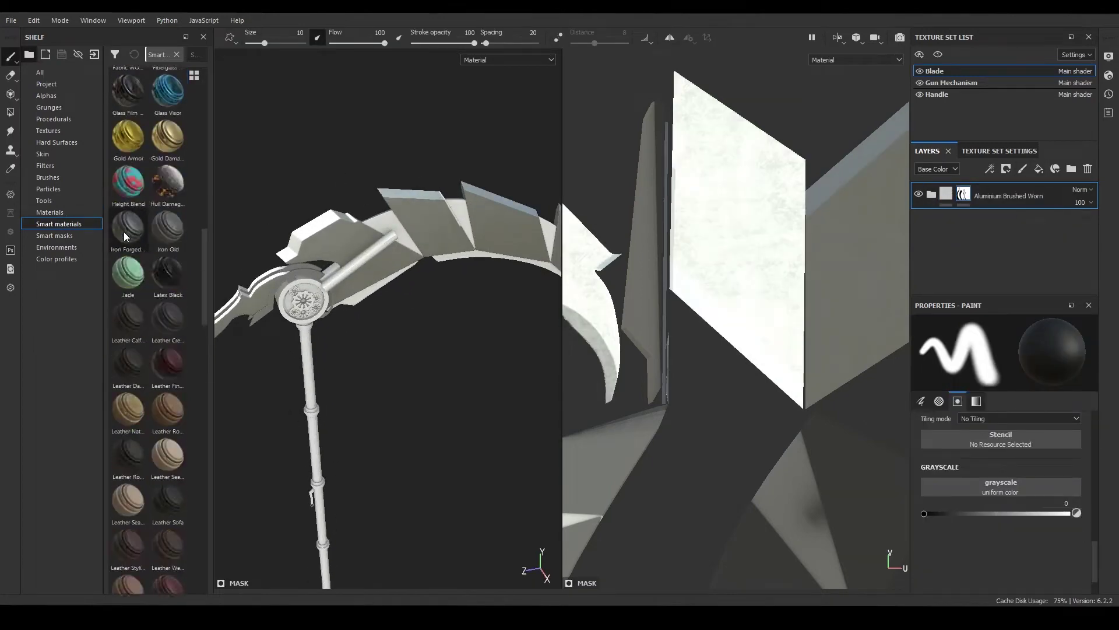
{"action": "scroll", "coordinate": [134, 221], "scroll_direction": "down", "scroll_amount": 10}
- Add Plastic Armor Matte as a Blade layer and polygon-fill blade islands into its mask
{"action": "scroll", "coordinate": [140, 198], "scroll_direction": "up", "scroll_amount": 5}
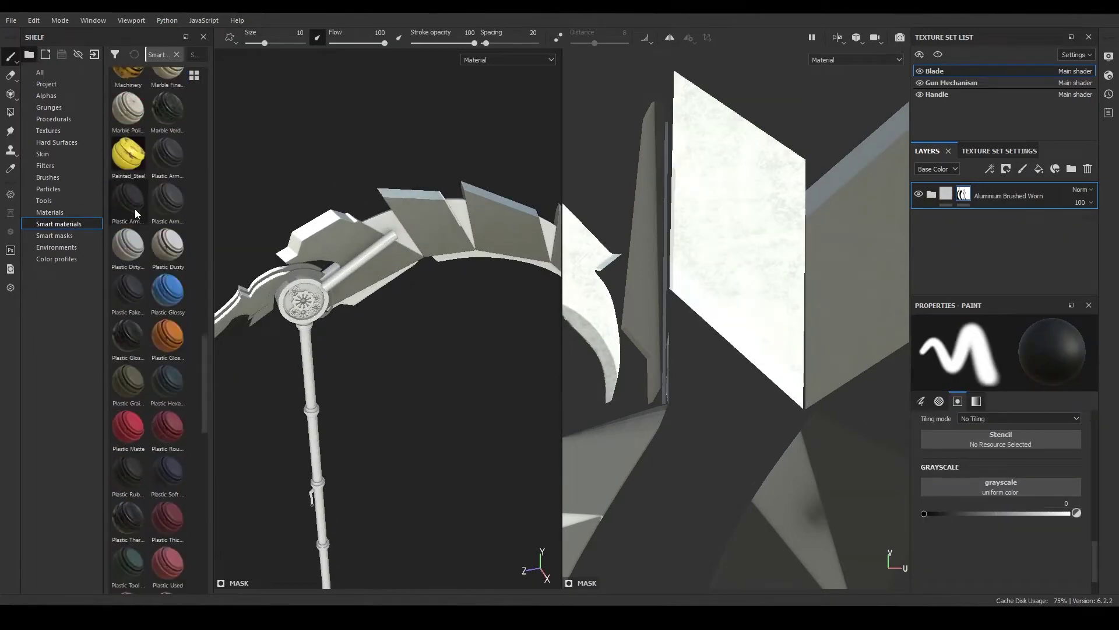
{"action": "left_click_drag", "start_coordinate": [128, 201], "coordinate": [381, 218]}
{"action": "key", "text": "4"}
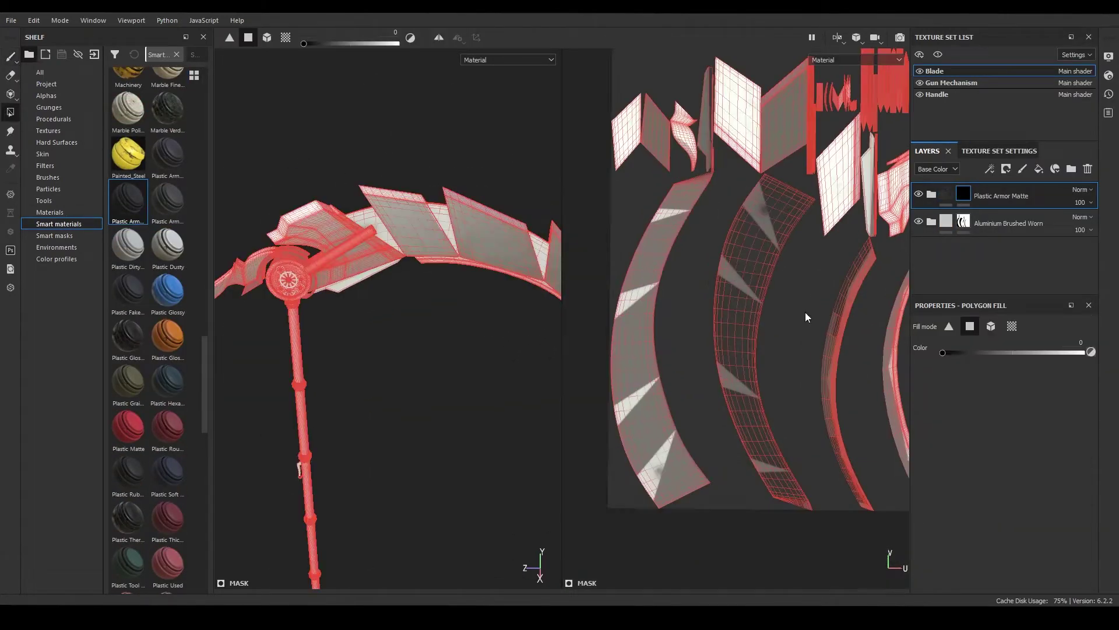
{"action": "left_click_drag", "start_coordinate": [693, 113], "coordinate": [814, 167]}
- Add the long strip islands to the plastic layer's mask
{"action": "scroll", "coordinate": [815, 167], "scroll_direction": "down", "scroll_amount": 5}
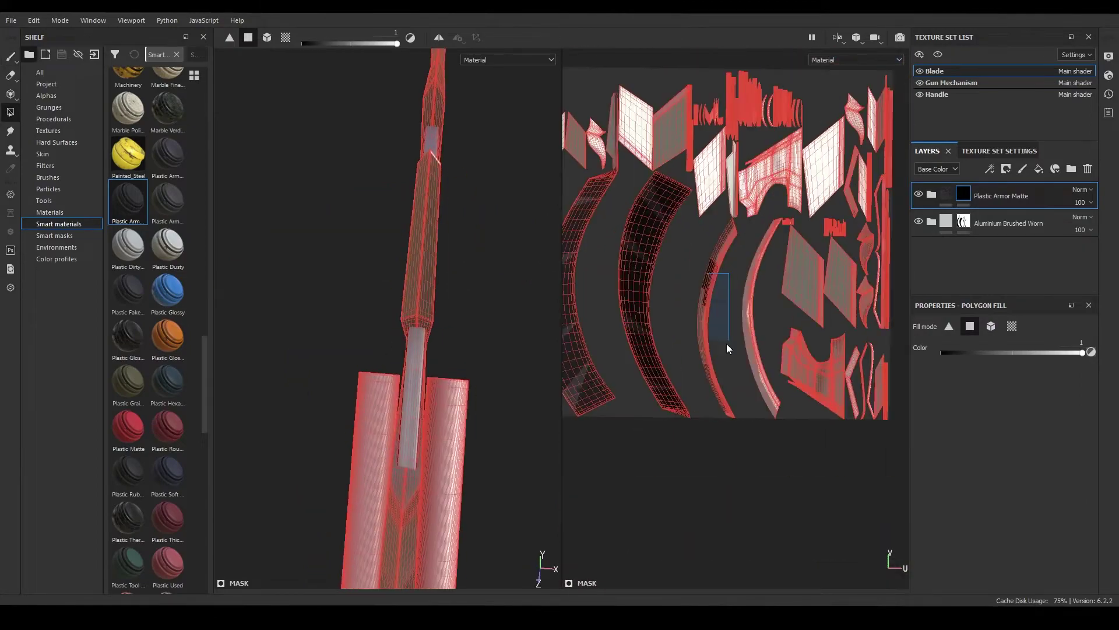
{"action": "scroll", "coordinate": [727, 342], "scroll_direction": "down", "scroll_amount": 2}
{"action": "scroll", "coordinate": [281, 273], "scroll_direction": "up", "scroll_amount": 5}
{"action": "scroll", "coordinate": [281, 273], "scroll_direction": "down", "scroll_amount": 3}
{"action": "scroll", "coordinate": [729, 263], "scroll_direction": "up", "scroll_amount": 5}
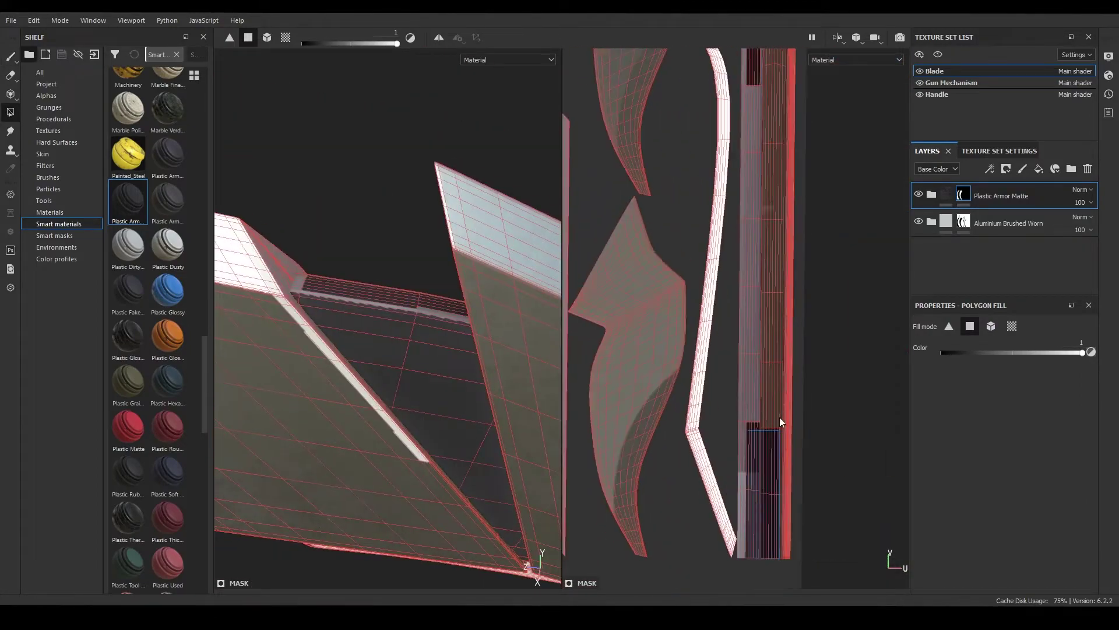
{"action": "middle_click_drag", "start_coordinate": [780, 425], "coordinate": [654, 116]}
{"action": "scroll", "coordinate": [655, 116], "scroll_direction": "down", "scroll_amount": 3}
{"action": "scroll", "coordinate": [432, 233], "scroll_direction": "down", "scroll_amount": 2}
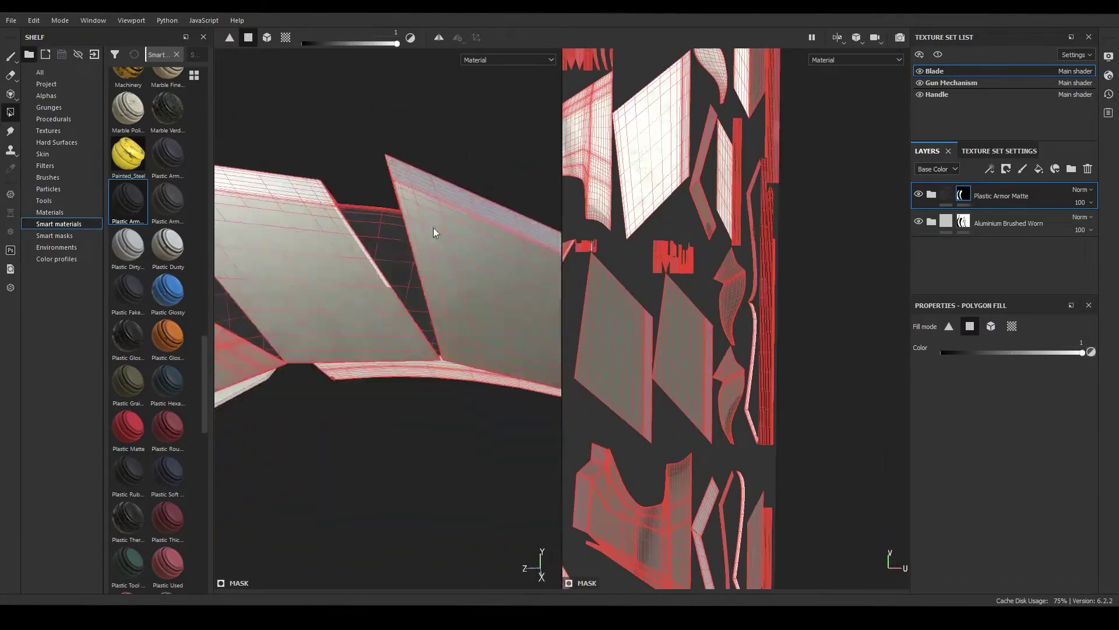
{"action": "scroll", "coordinate": [437, 349], "scroll_direction": "up", "scroll_amount": 5}
{"action": "scroll", "coordinate": [493, 449], "scroll_direction": "up", "scroll_amount": 3}
{"action": "scroll", "coordinate": [368, 176], "scroll_direction": "down", "scroll_amount": 5}
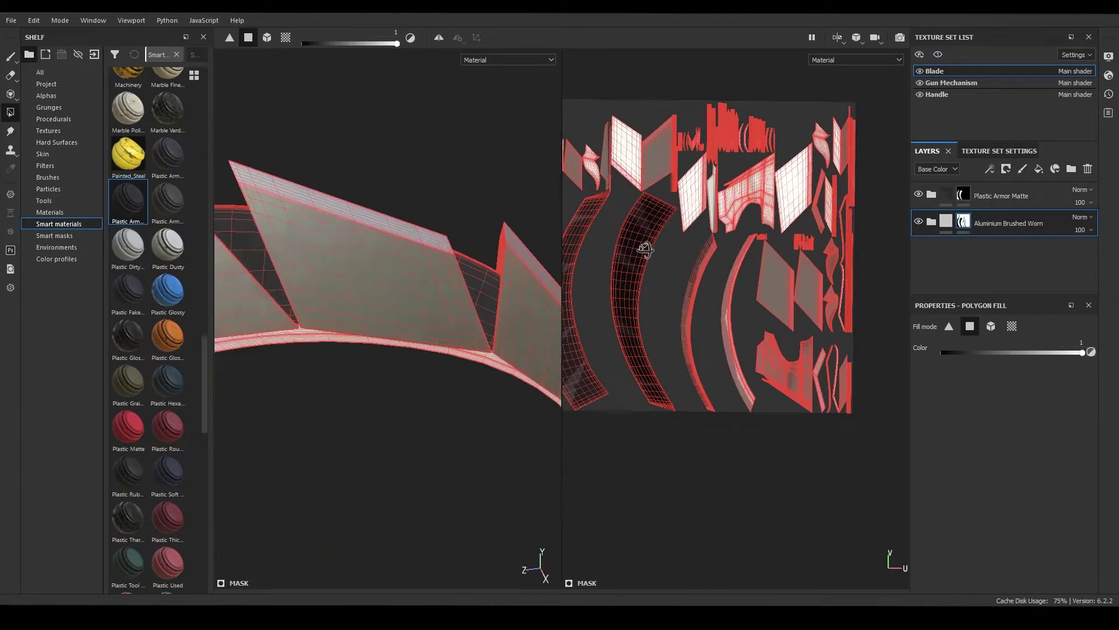
{"action": "scroll", "coordinate": [425, 225], "scroll_direction": "down", "scroll_amount": 3}
- Adjust the base plastic's metallic value and the Dust layer's mask settings
{"action": "left_click", "coordinate": [931, 194]}
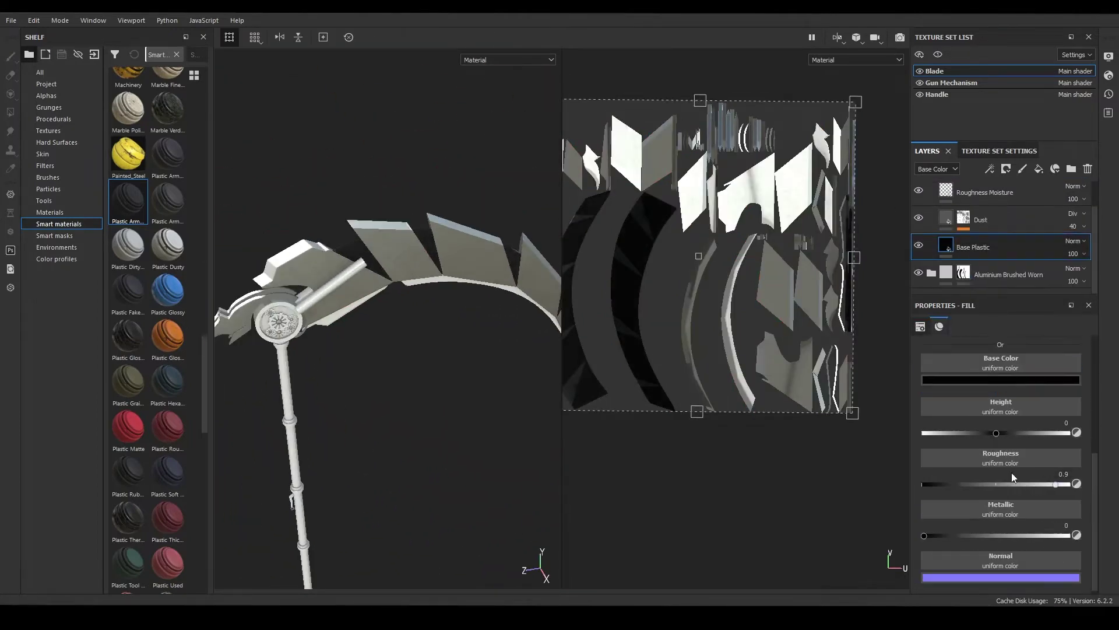
{"action": "left_click", "coordinate": [942, 535]}
{"action": "scroll", "coordinate": [388, 321], "scroll_direction": "up", "scroll_amount": 3}
{"action": "scroll", "coordinate": [935, 195], "scroll_direction": "up", "scroll_amount": 1}
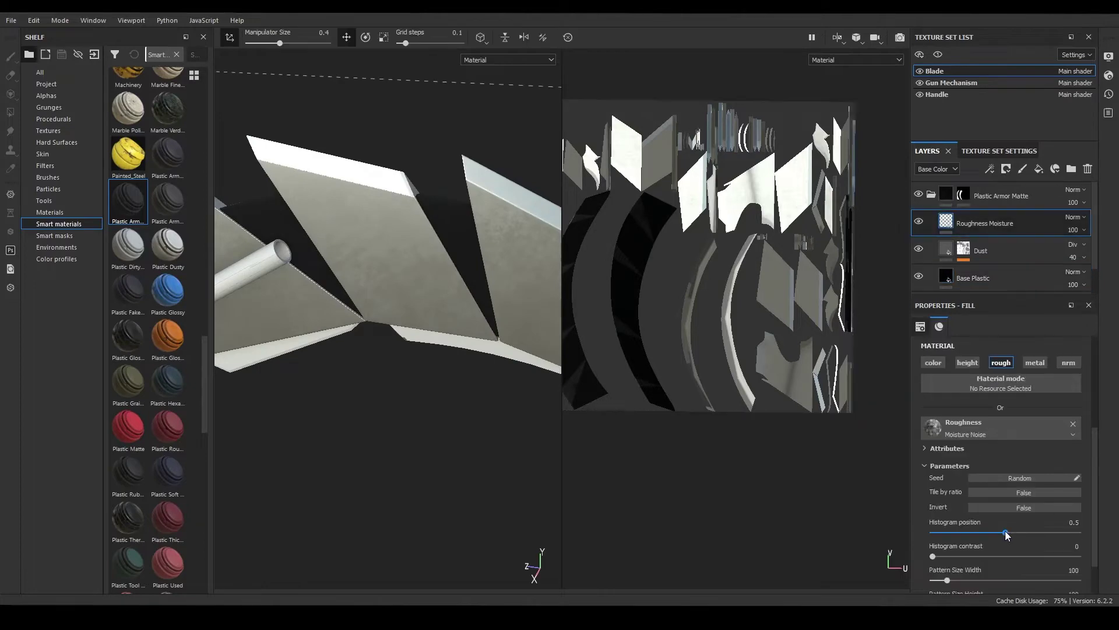
{"action": "left_click", "coordinate": [963, 251]}
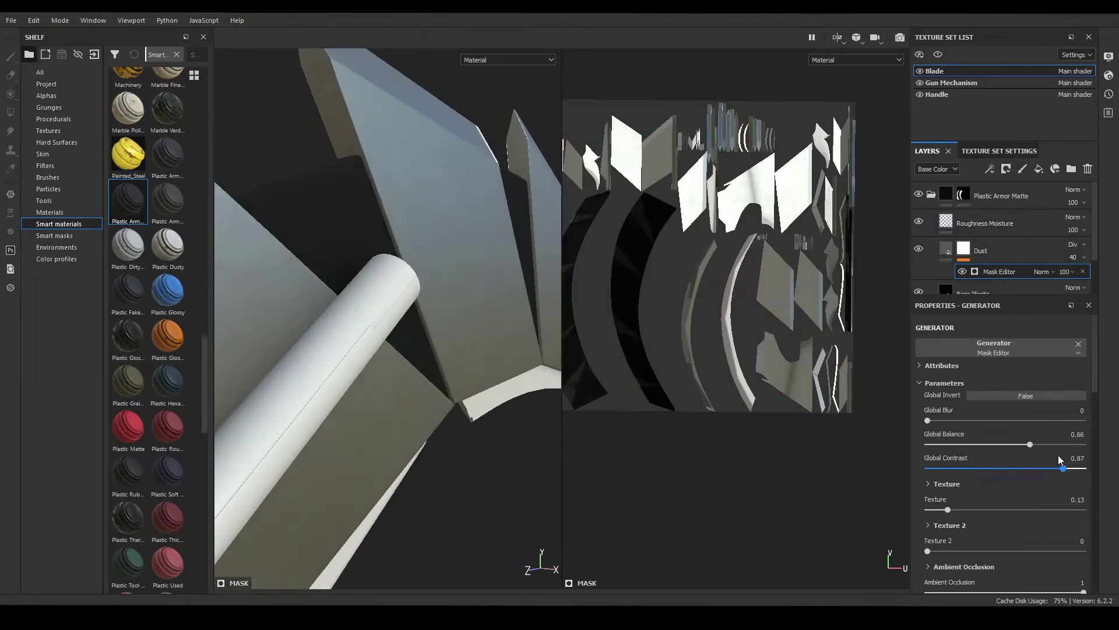
{"action": "key", "text": "Delete"}
{"action": "left_click", "coordinate": [1046, 442]}
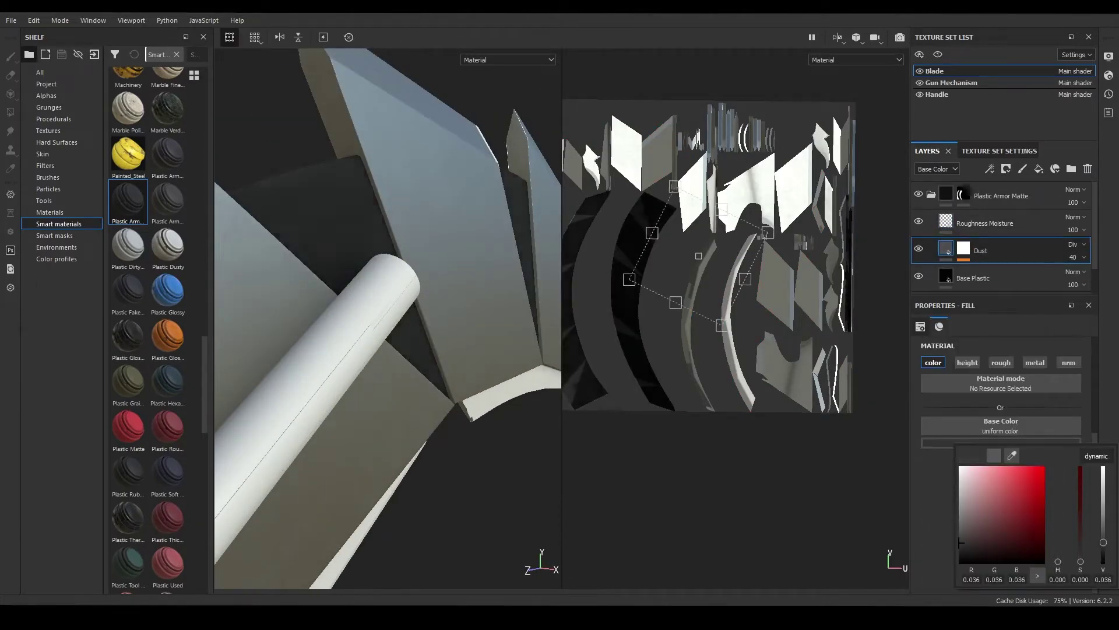
{"action": "key", "text": "ctrl+z"}
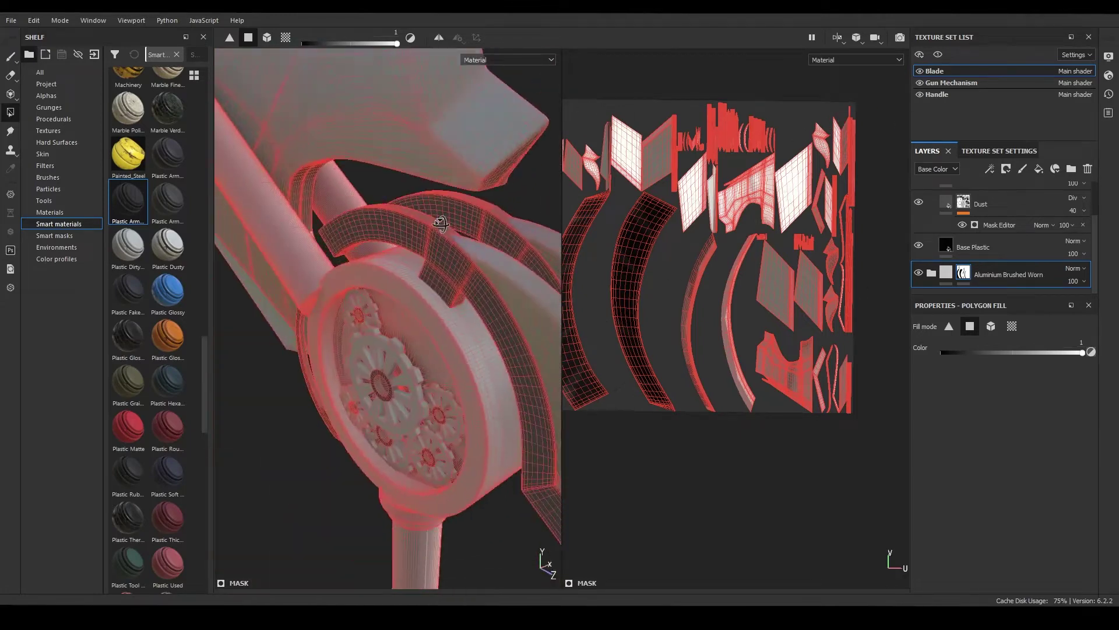
- Lighten the blade's Aluminium Base colour to grey 0.346
{"action": "key", "text": "1"}
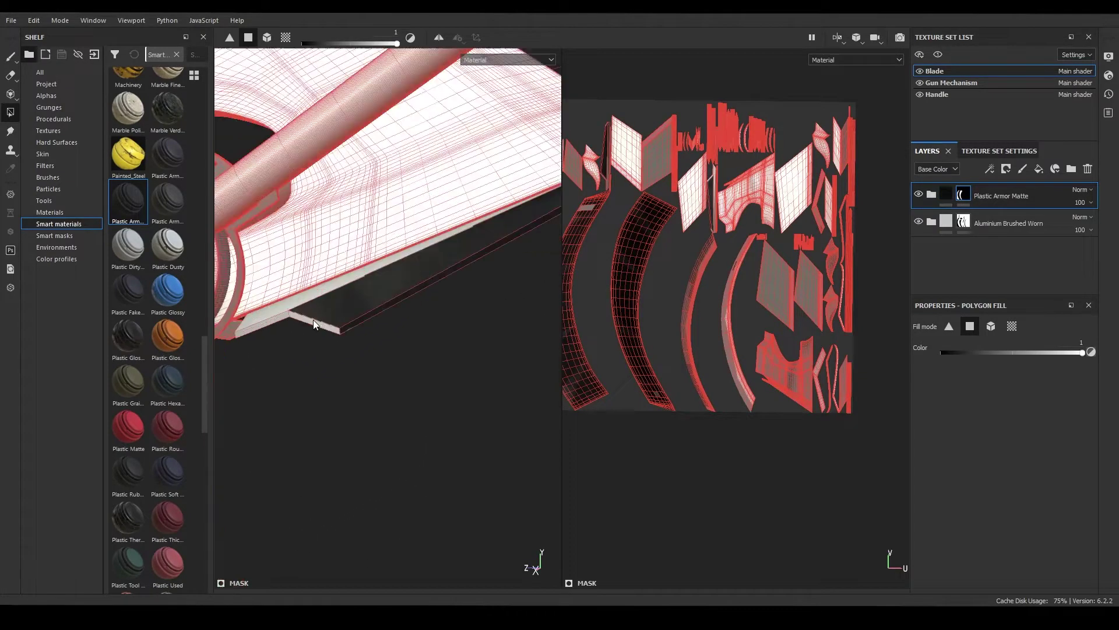
{"action": "mouse_move", "coordinate": [276, 238]}
{"action": "left_mouse_down", "text": "alt"}
{"action": "mouse_move", "coordinate": [315, 270]}
{"action": "mouse_move", "coordinate": [345, 270]}
{"action": "mouse_move", "coordinate": [409, 161]}
{"action": "left_mouse_up", "text": "alt"}
{"action": "key", "text": "1"}
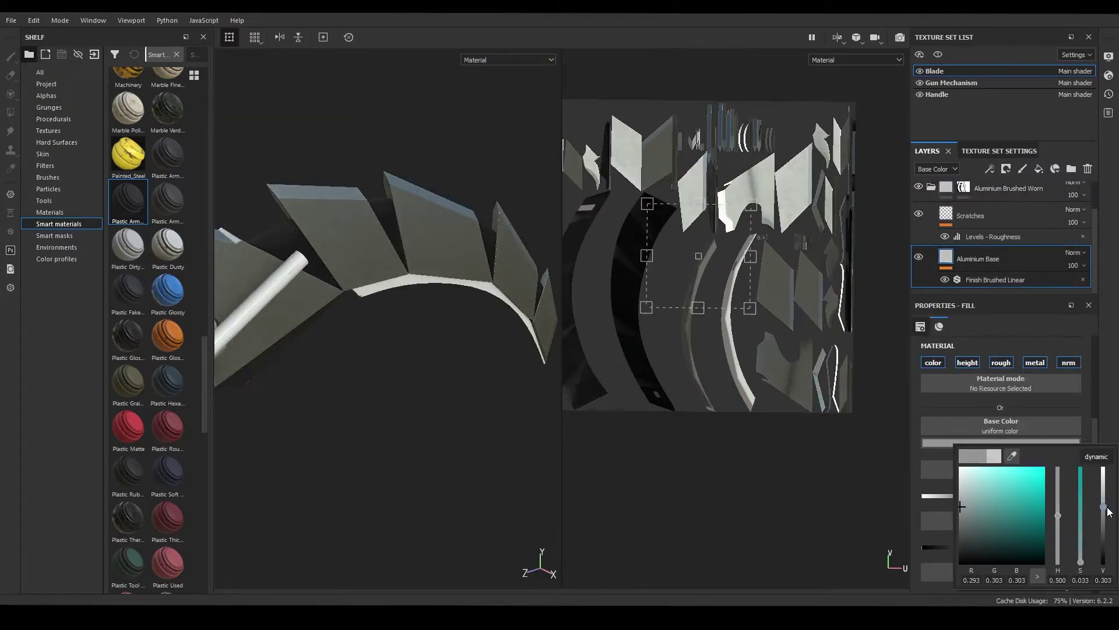
{"action": "left_click", "coordinate": [1001, 443]}
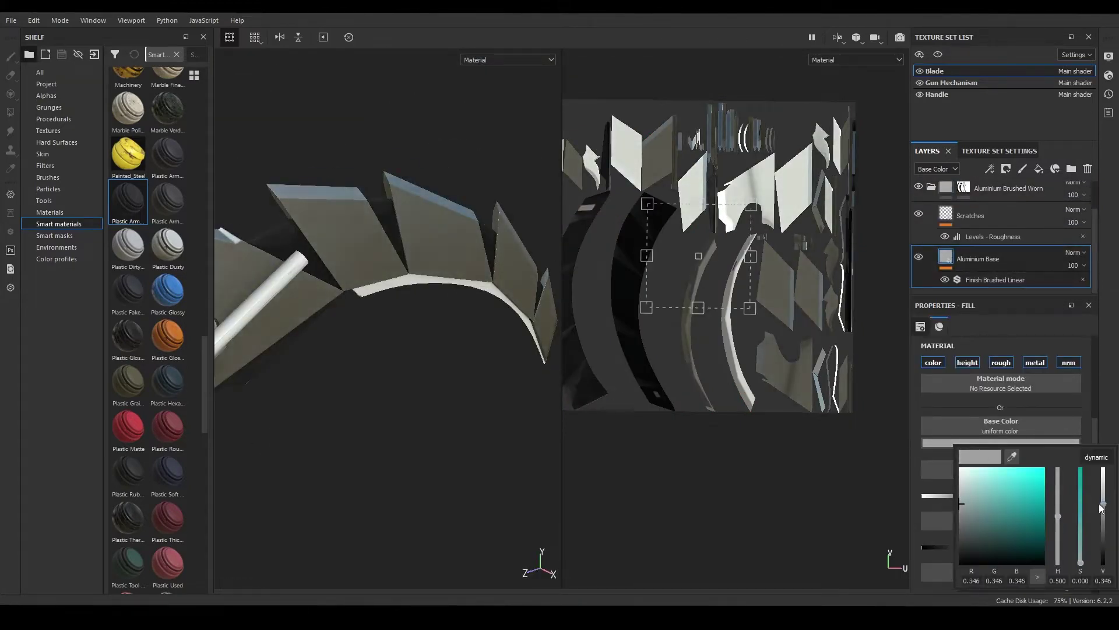
{"action": "mouse_move", "coordinate": [415, 253]}
{"action": "left_mouse_down", "text": "alt"}
{"action": "mouse_move", "coordinate": [464, 208]}
{"action": "mouse_move", "coordinate": [399, 139]}
{"action": "mouse_move", "coordinate": [275, 184]}
{"action": "left_mouse_up", "text": "alt"}
{"action": "key", "text": "f"}
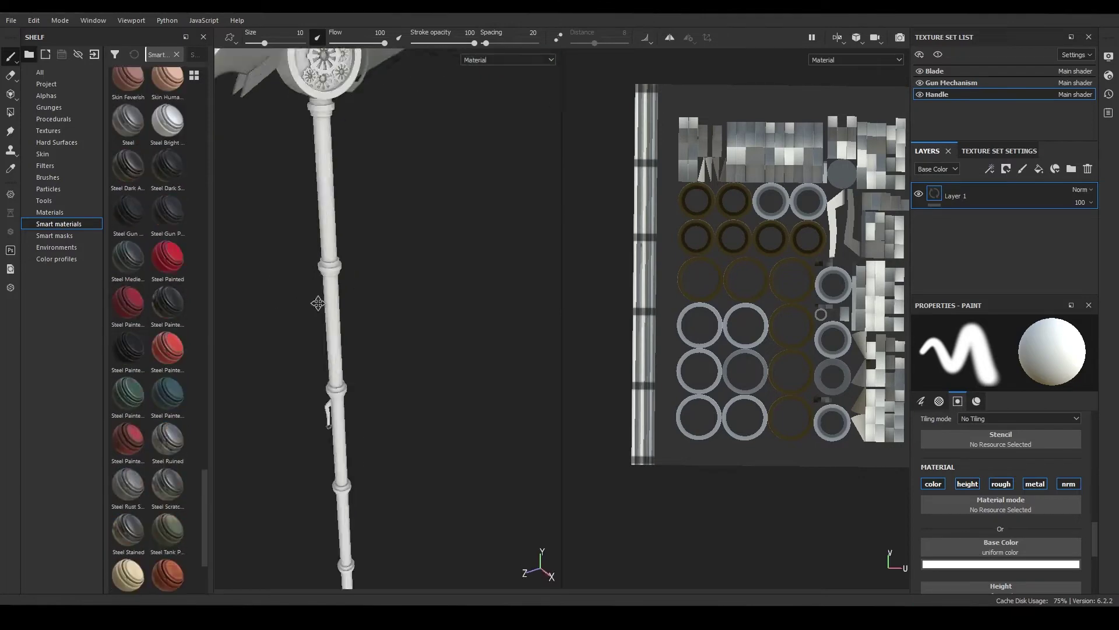
- Apply Plastic Tool Worn to the handle and mask it to chosen handle parts
{"action": "left_click_drag", "start_coordinate": [138, 270], "coordinate": [363, 286]}
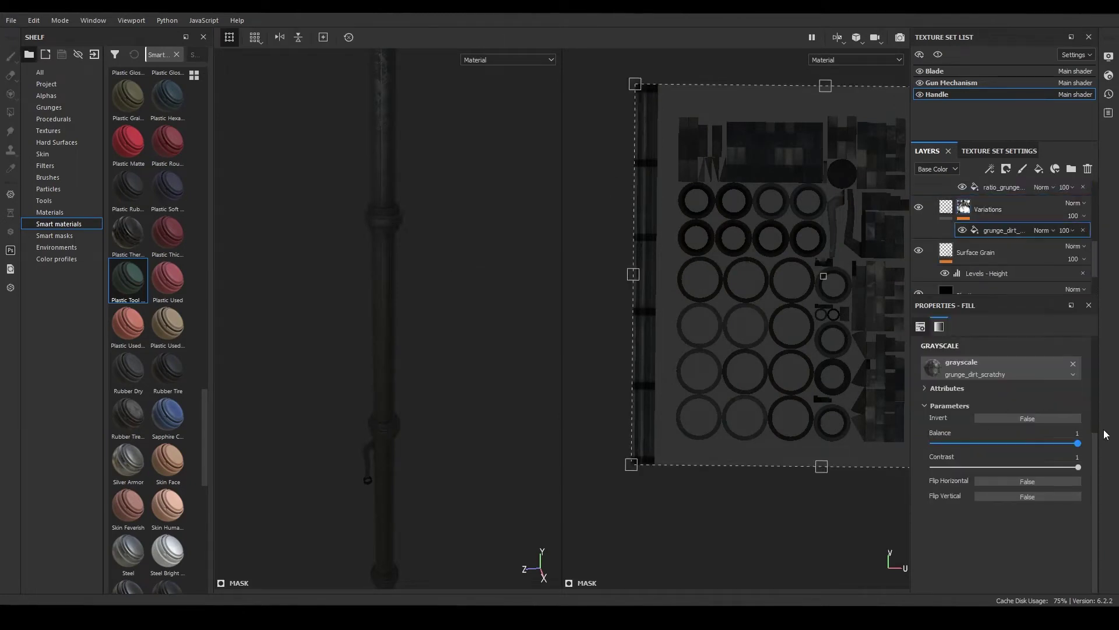
{"action": "scroll", "coordinate": [1010, 246], "scroll_direction": "up", "scroll_amount": 1}
{"action": "left_click", "coordinate": [994, 227]}
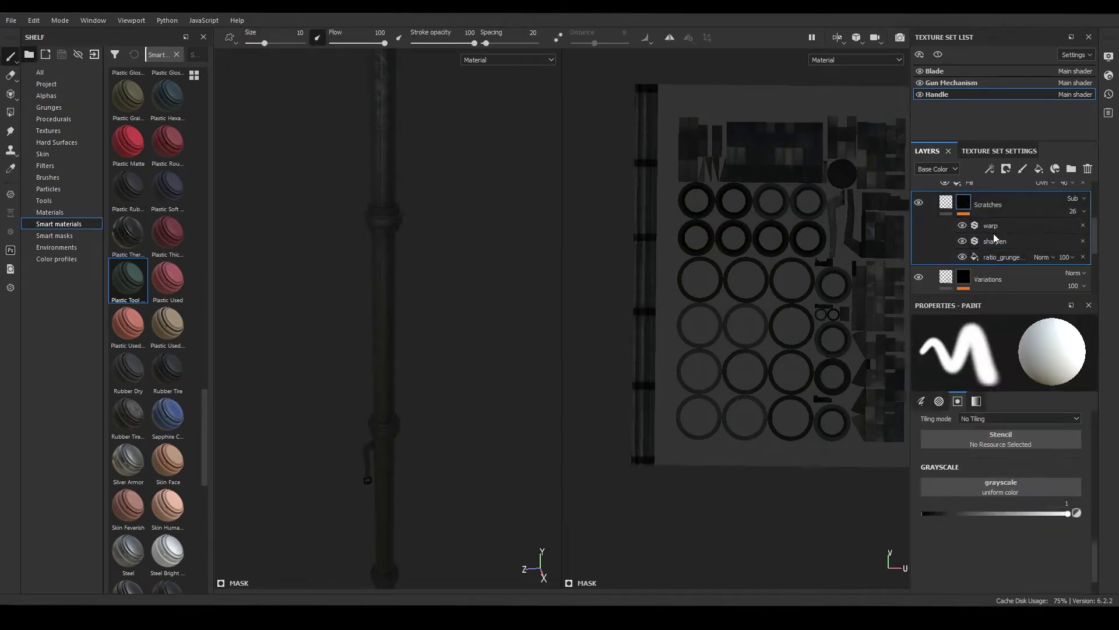
{"action": "left_click_drag", "start_coordinate": [409, 139], "coordinate": [235, 237], "text": "alt"}
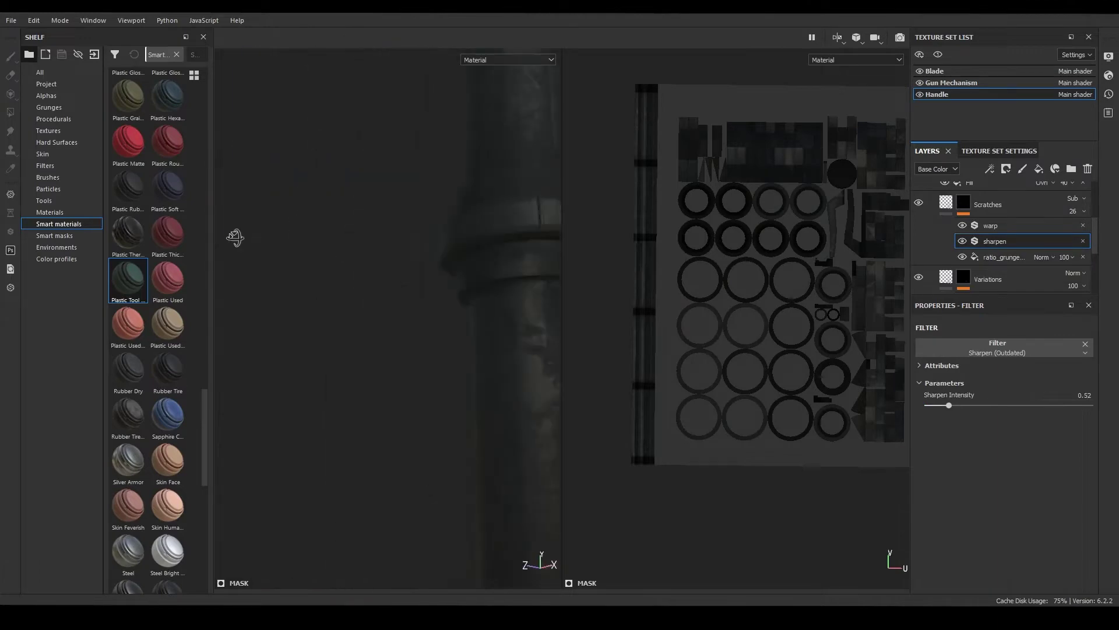
{"action": "right_click", "coordinate": [933, 195]}
{"action": "left_click", "coordinate": [991, 50]}
{"action": "scroll", "coordinate": [460, 367], "scroll_direction": "up", "scroll_amount": 3}
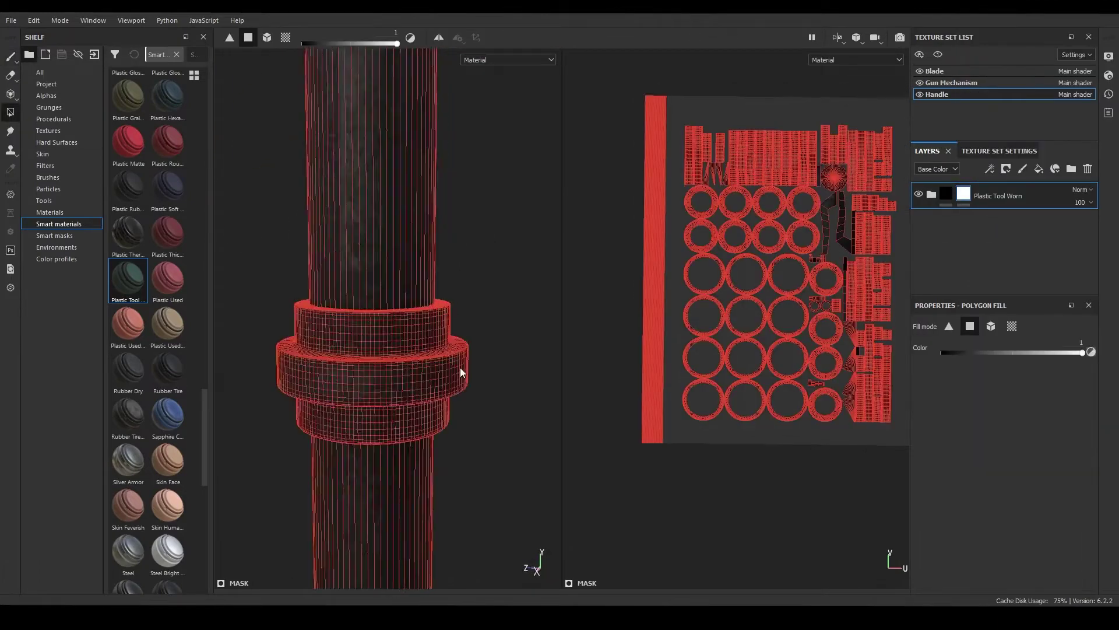
{"action": "left_click", "coordinate": [455, 362]}
{"action": "scroll", "coordinate": [437, 337], "scroll_direction": "up", "scroll_amount": 2}
{"action": "left_click_drag", "start_coordinate": [437, 337], "coordinate": [387, 362], "text": "alt"}
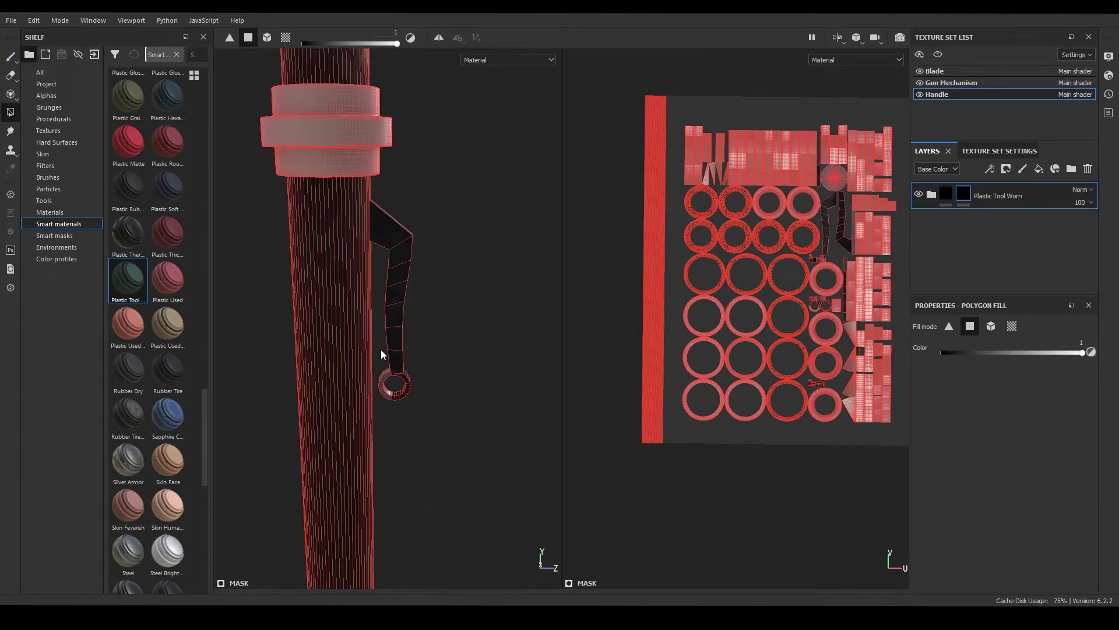
{"action": "left_click_drag", "start_coordinate": [351, 217], "coordinate": [410, 350]}
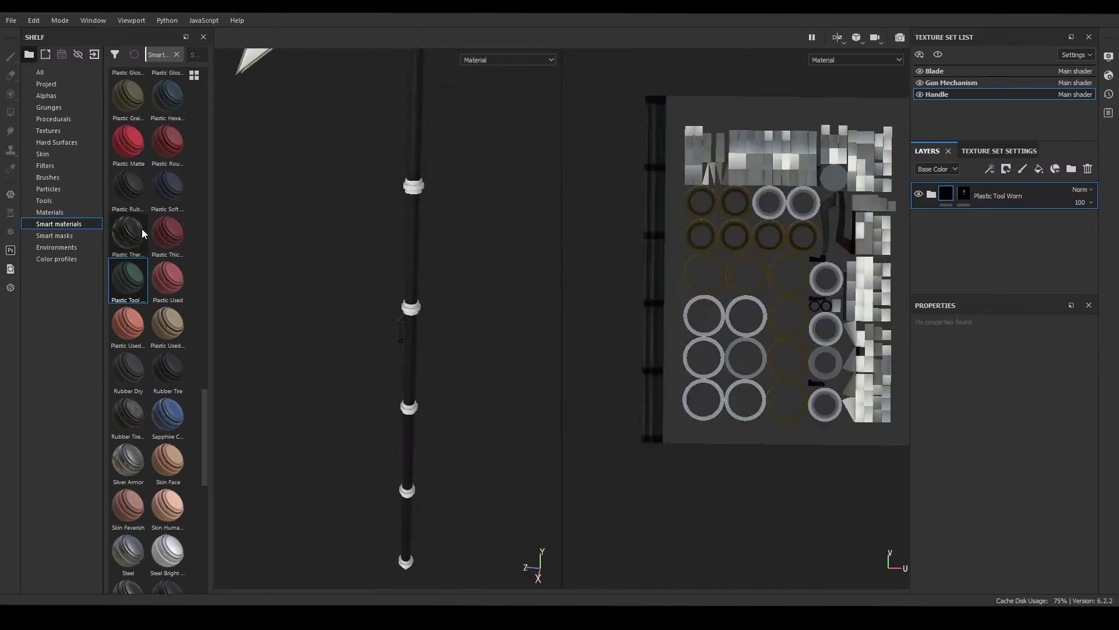
{"action": "scroll", "coordinate": [129, 223], "scroll_direction": "down", "scroll_amount": 5}
- Layer Steel Gun Matte over the handle and select its mask for editing
{"action": "left_click_drag", "start_coordinate": [129, 223], "coordinate": [962, 207]}
{"action": "right_click", "coordinate": [967, 194]}
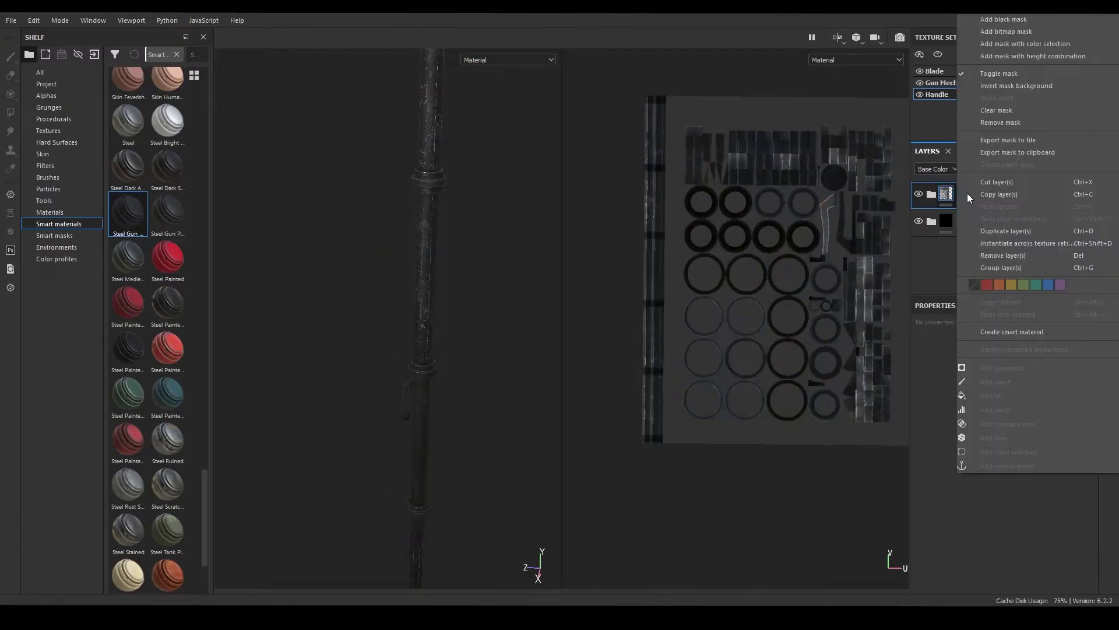
{"action": "key", "text": "Escape"}
{"action": "left_click", "coordinate": [968, 195]}
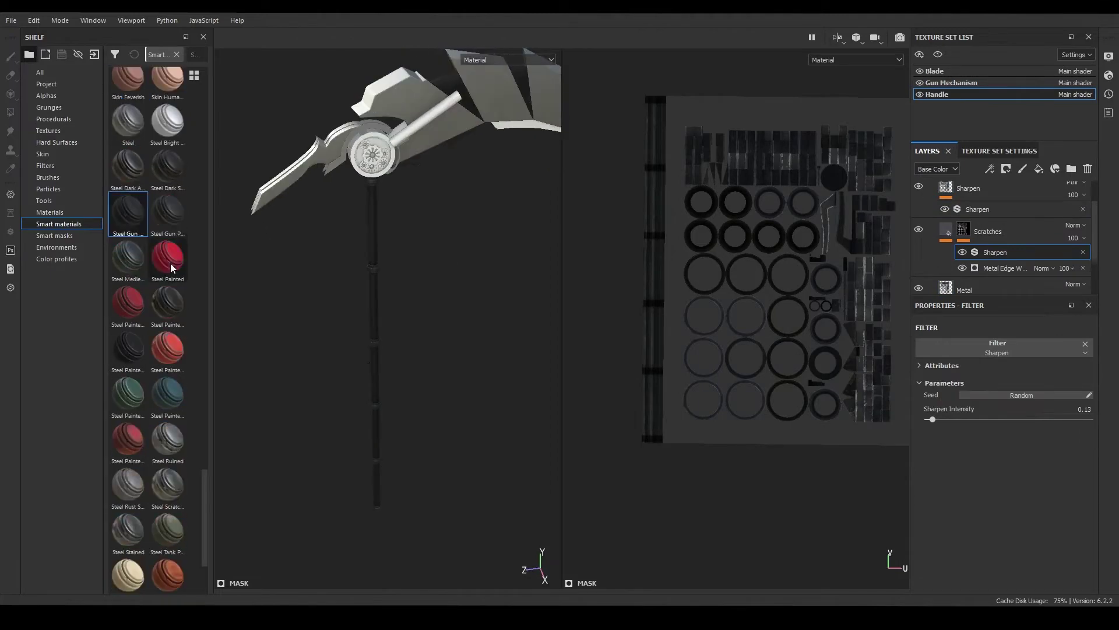
- Apply the Fabric Soft Denim material to the handle above Steel Gun Matte
{"action": "scroll", "coordinate": [173, 268], "scroll_direction": "up", "scroll_amount": 15}
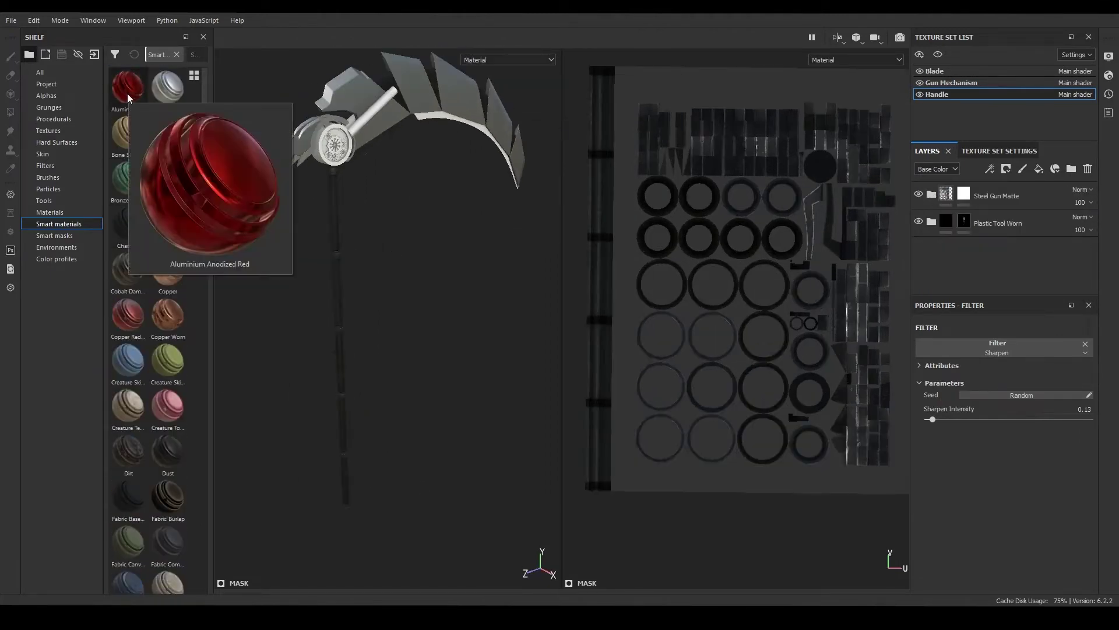
{"action": "scroll", "coordinate": [129, 233], "scroll_direction": "down", "scroll_amount": 3}
{"action": "scroll", "coordinate": [128, 408], "scroll_direction": "down", "scroll_amount": 2}
{"action": "scroll", "coordinate": [128, 466], "scroll_direction": "down", "scroll_amount": 2}
{"action": "scroll", "coordinate": [127, 463], "scroll_direction": "down", "scroll_amount": 2}
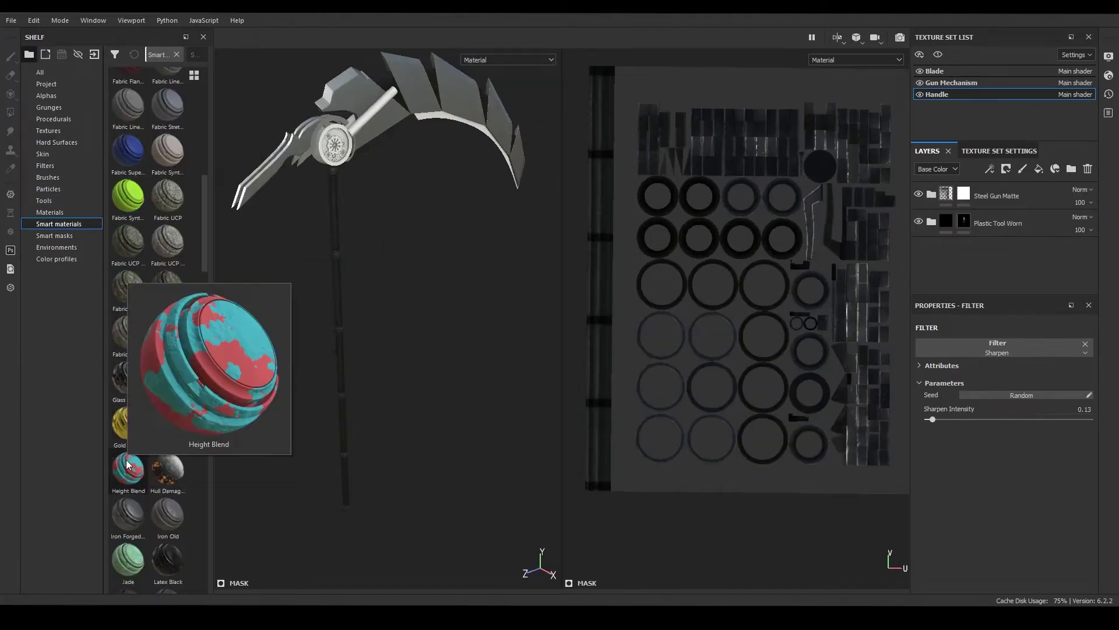
{"action": "scroll", "coordinate": [128, 460], "scroll_direction": "down", "scroll_amount": 5}
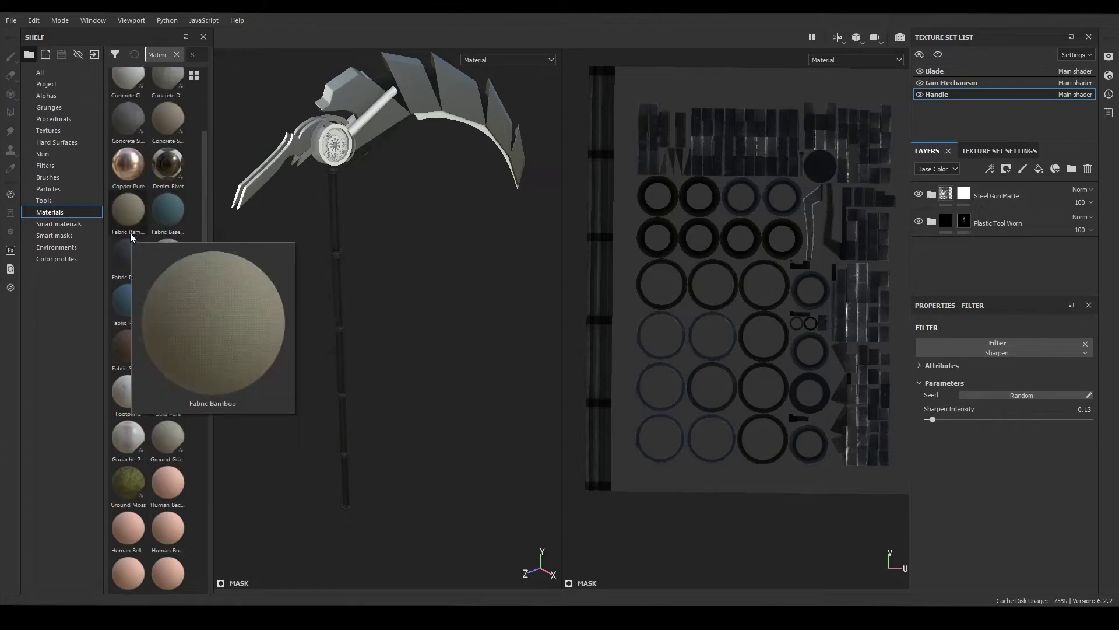
{"action": "left_click_drag", "start_coordinate": [128, 347], "coordinate": [561, 254]}
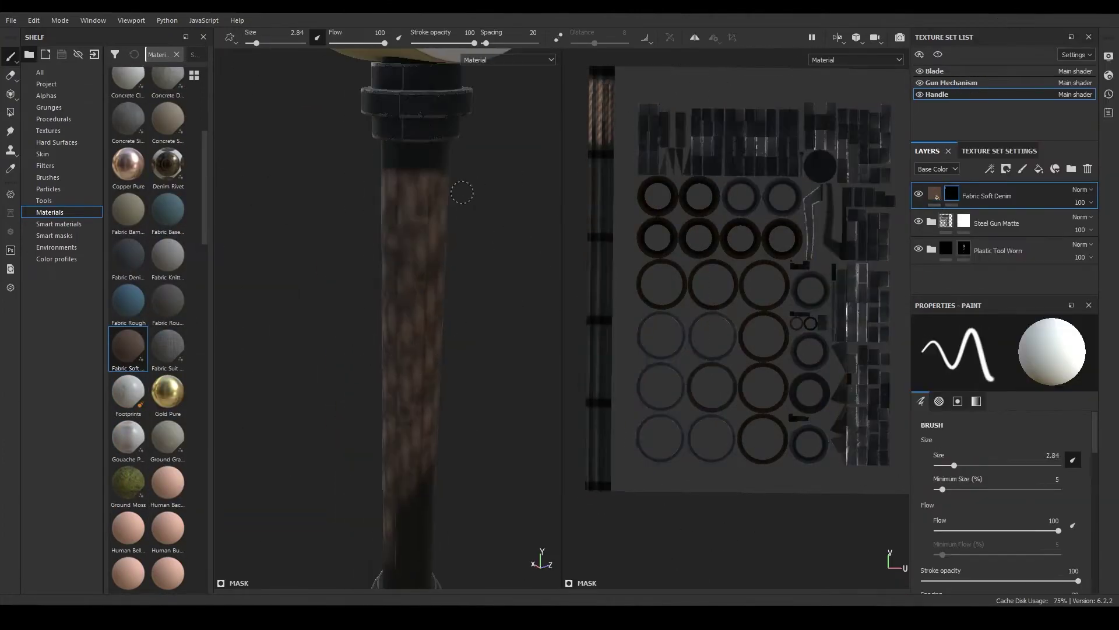
- Add a Levels adjustment to the denim layer on the handle grip
{"action": "mouse_move", "coordinate": [462, 193]}
{"action": "left_mouse_down", "text": "alt"}
{"action": "mouse_move", "coordinate": [449, 292]}
{"action": "mouse_move", "coordinate": [394, 363]}
{"action": "left_mouse_up", "text": "alt"}
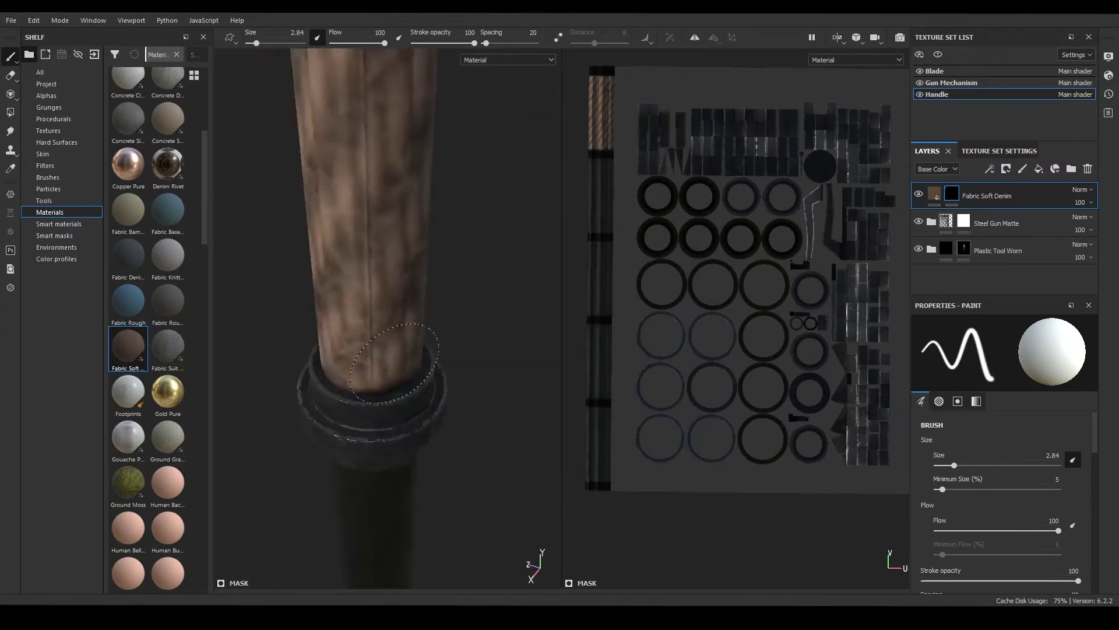
{"action": "key", "text": "f"}
{"action": "scroll", "coordinate": [584, 240], "scroll_direction": "up", "scroll_amount": 4}
{"action": "middle_click_drag", "start_coordinate": [590, 314], "coordinate": [634, 245]}
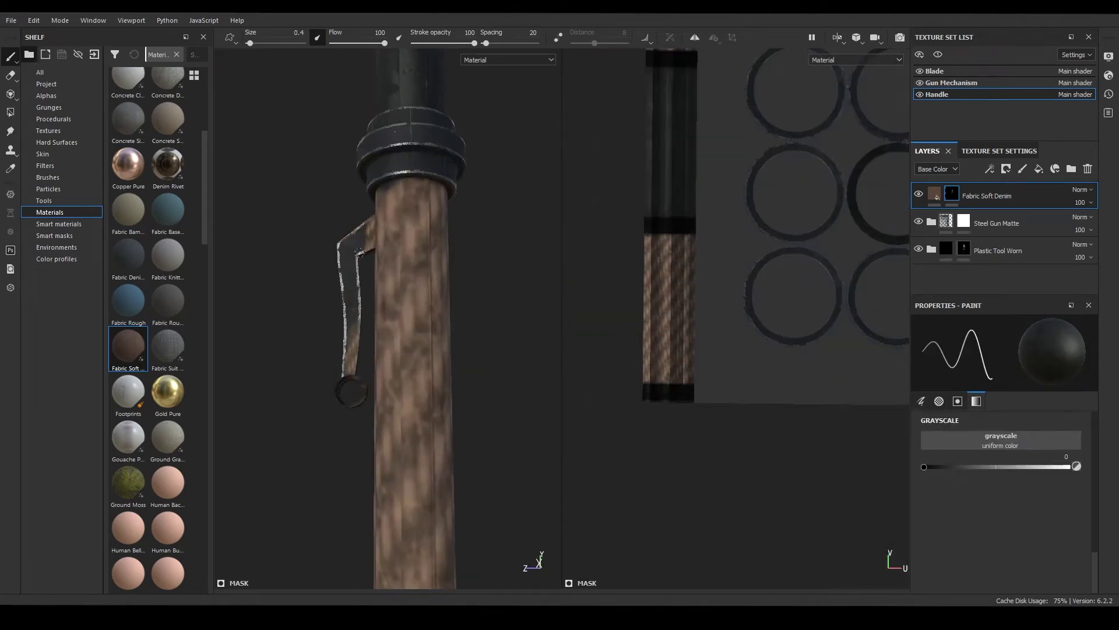
{"action": "left_click_drag", "start_coordinate": [332, 297], "coordinate": [175, 184], "text": "alt"}
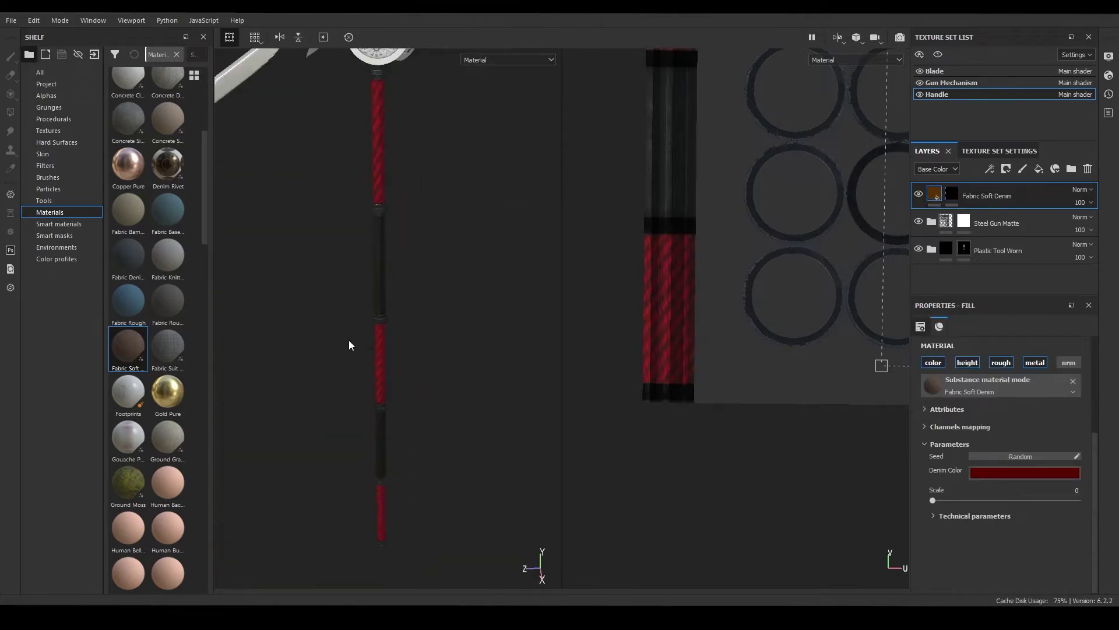
{"action": "right_click", "coordinate": [1050, 195]}
{"action": "left_click", "coordinate": [1022, 404]}
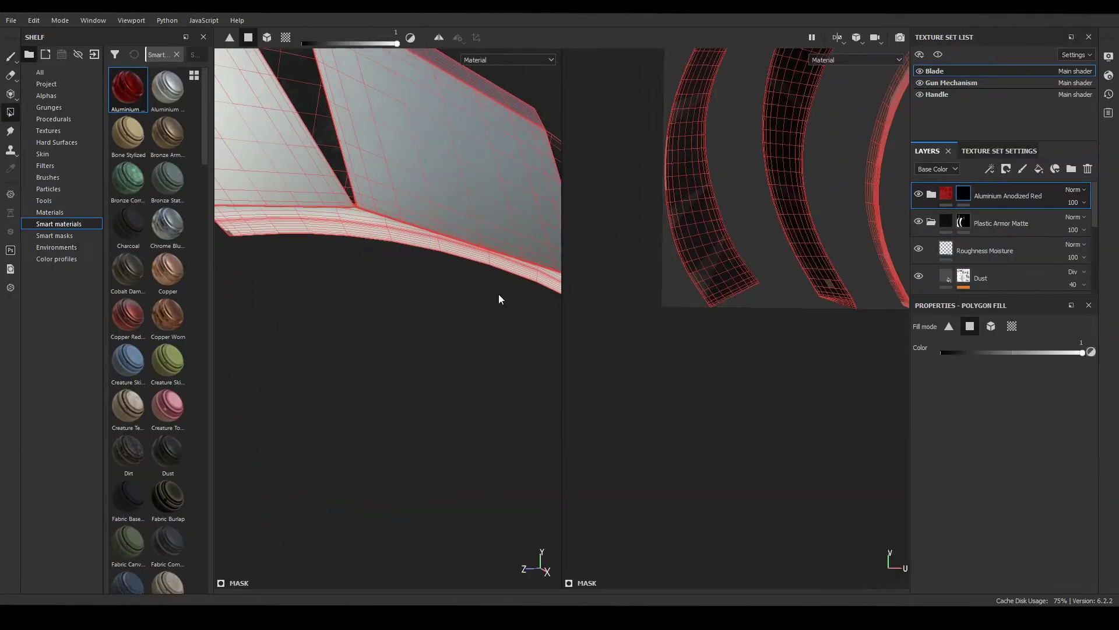
- Mask the blade's back edge with red Aluminium Anodized Red and lower MG Dust to 0.03
{"action": "left_click_drag", "start_coordinate": [691, 213], "coordinate": [723, 306]}
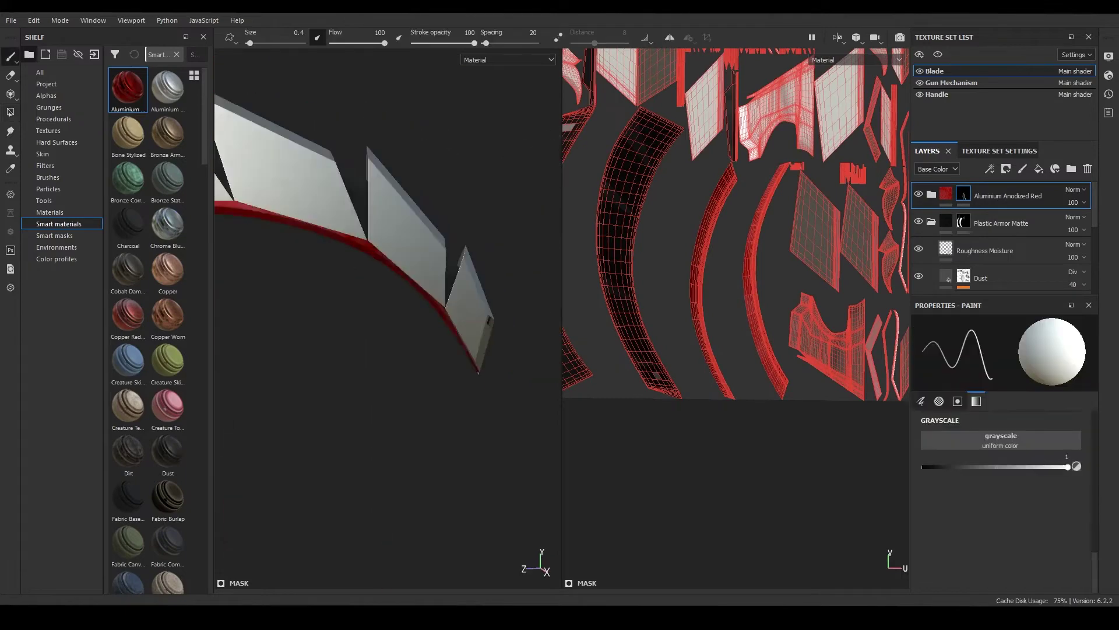
{"action": "left_click", "coordinate": [960, 221]}
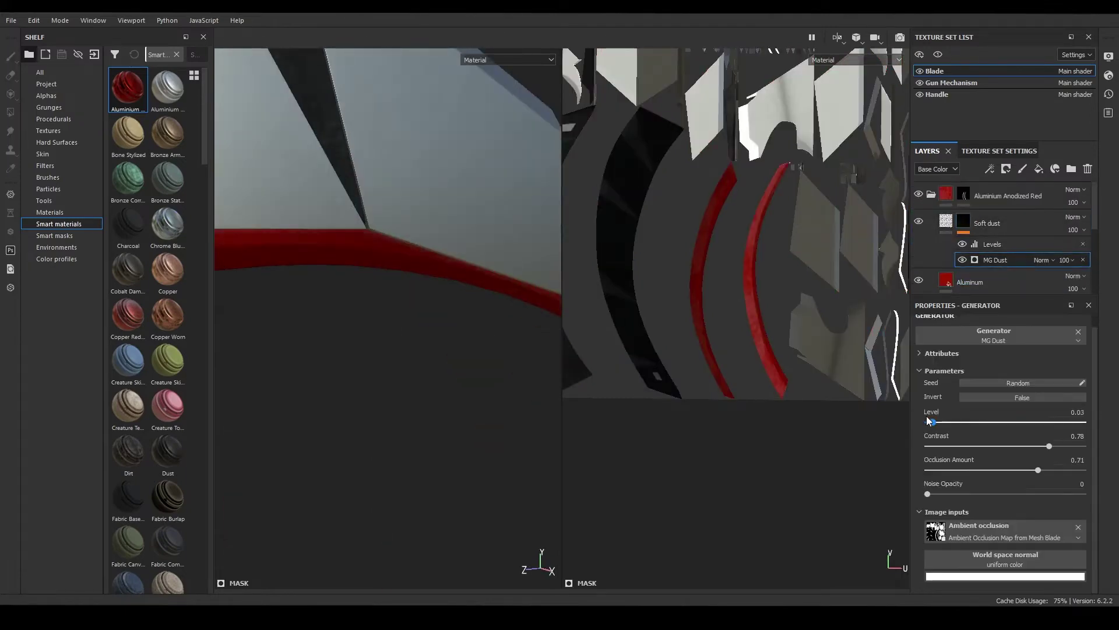
{"action": "left_click", "coordinate": [1003, 284]}
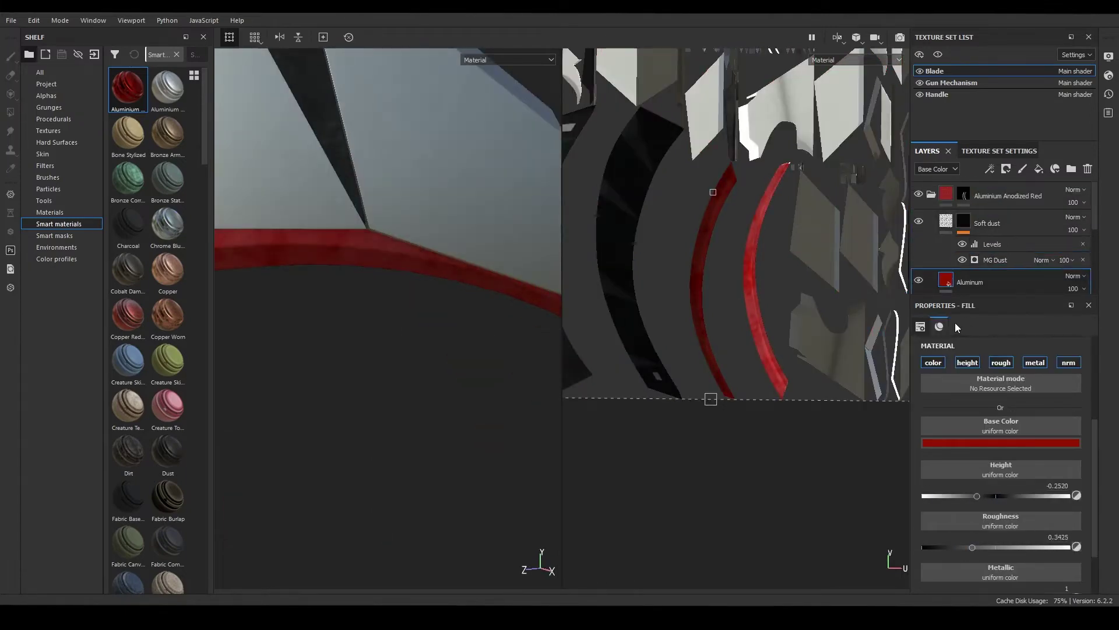
{"action": "key", "text": "f"}
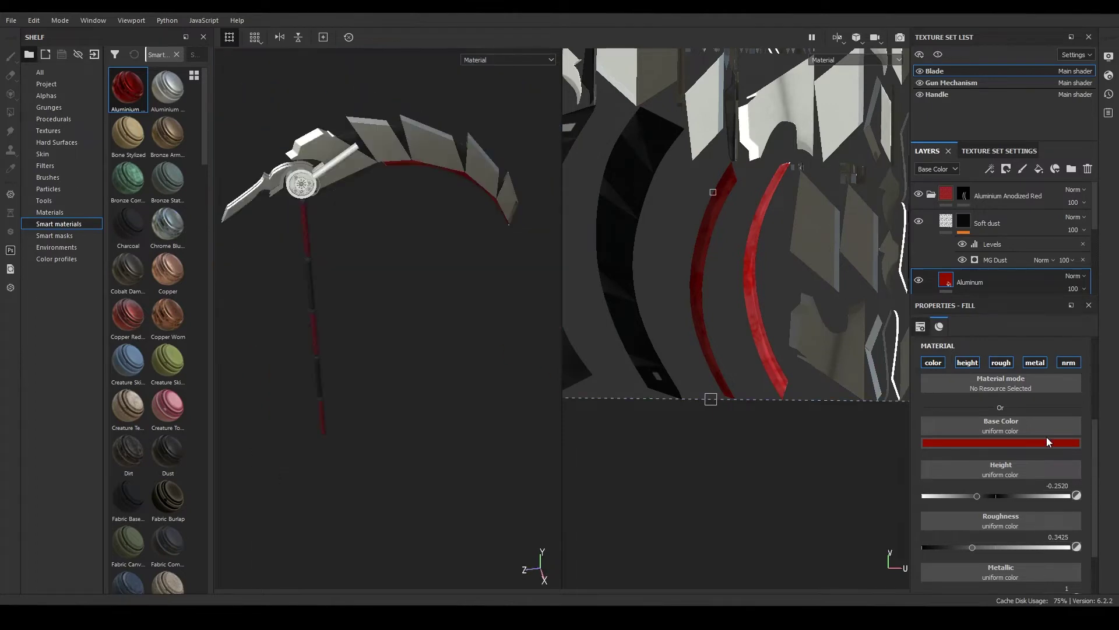
{"action": "left_click", "coordinate": [937, 94]}
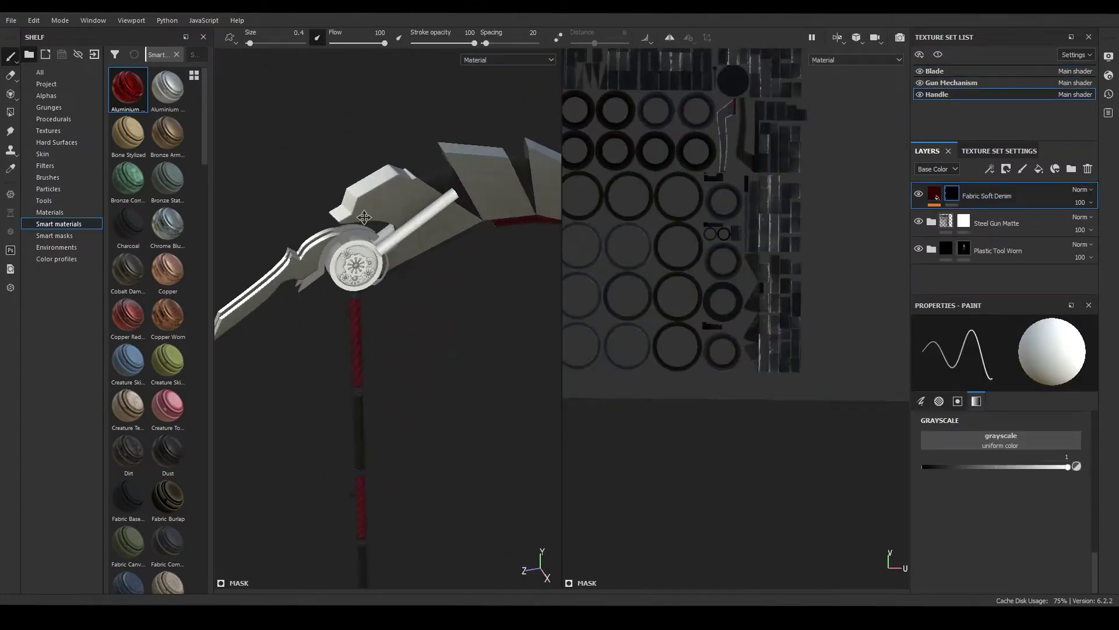
- Invert the Plastic Armor Matte mask on the Gun Mechanism texture set
{"action": "left_click", "coordinate": [947, 82]}
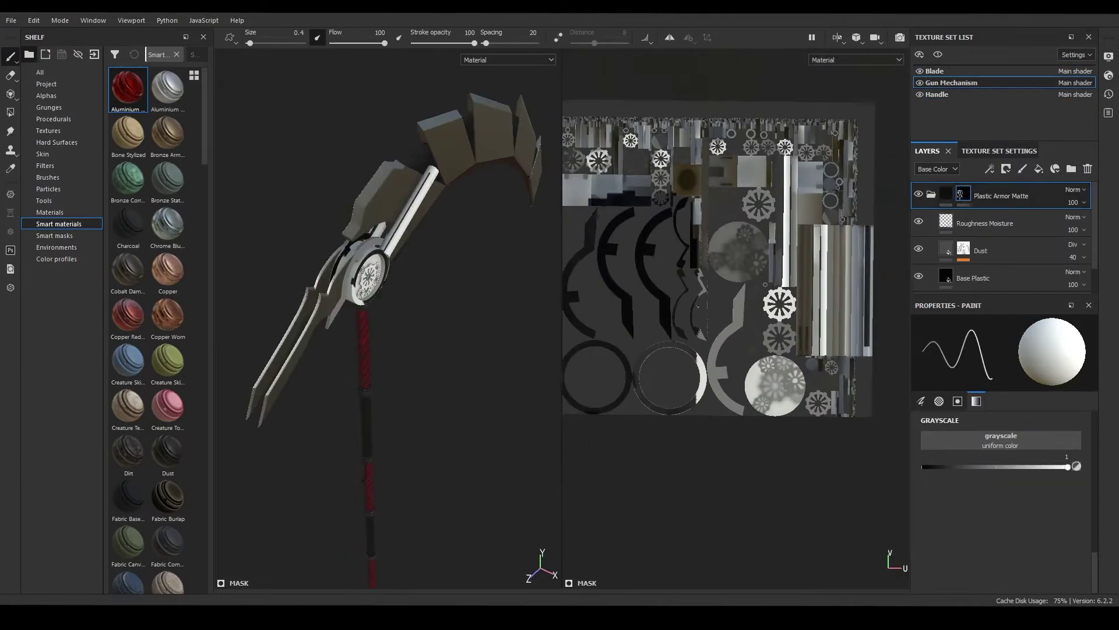
{"action": "right_click", "coordinate": [963, 195]}
{"action": "left_click", "coordinate": [984, 292]}
{"action": "scroll", "coordinate": [489, 175], "scroll_direction": "up", "scroll_amount": 5}
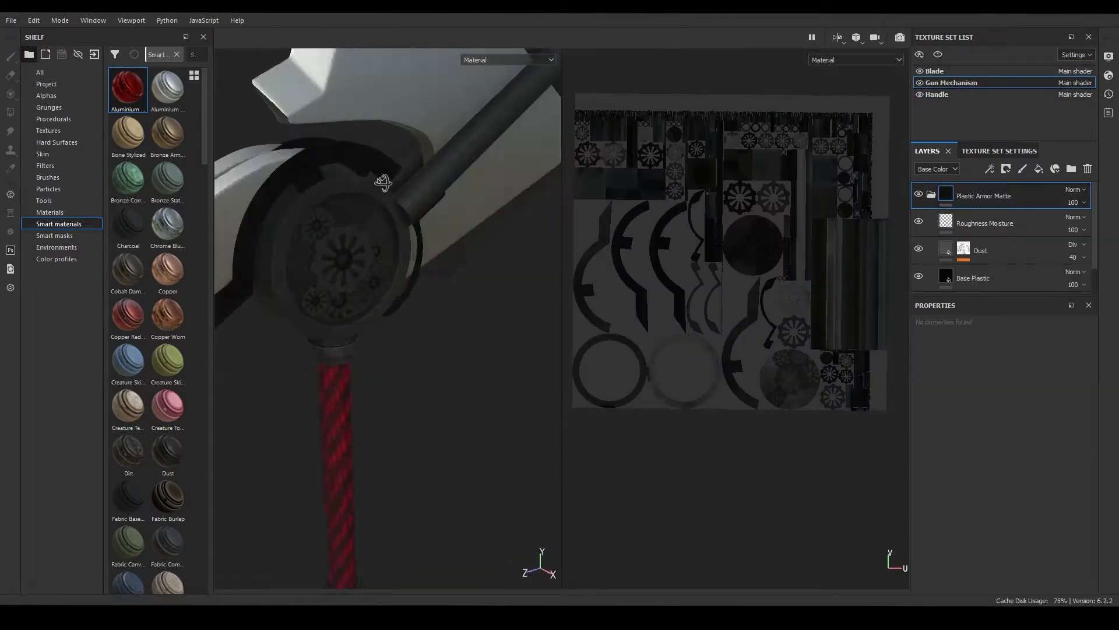
- Polygon-fill the gears in the mask with white so they render pale
{"action": "key", "text": "4"}
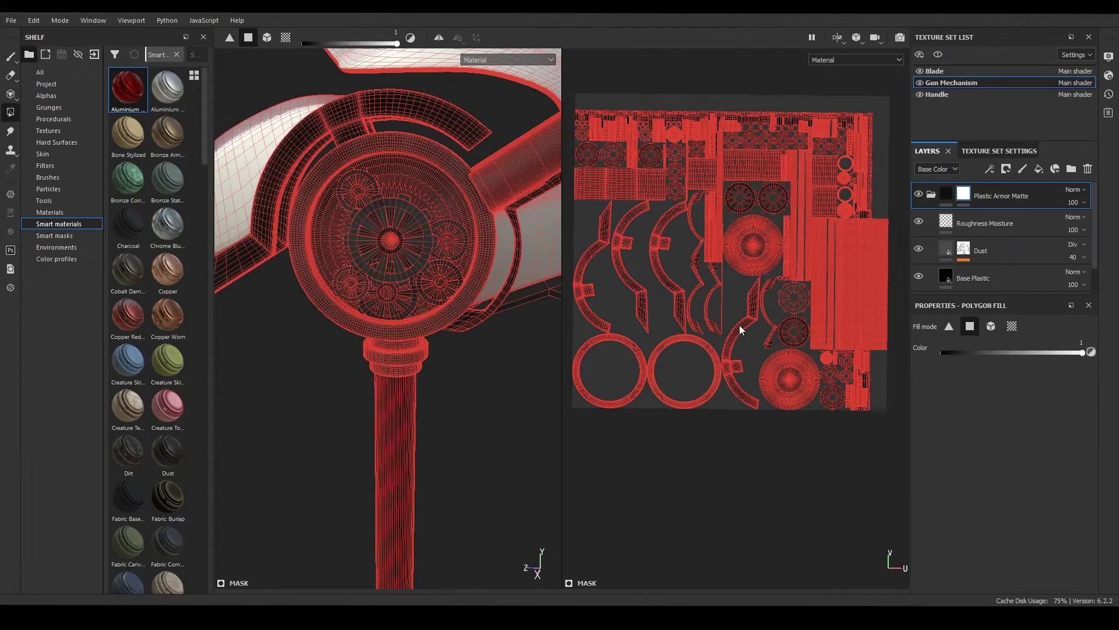
{"action": "scroll", "coordinate": [447, 143], "scroll_direction": "up", "scroll_amount": 3}
{"action": "scroll", "coordinate": [338, 242], "scroll_direction": "down", "scroll_amount": 2}
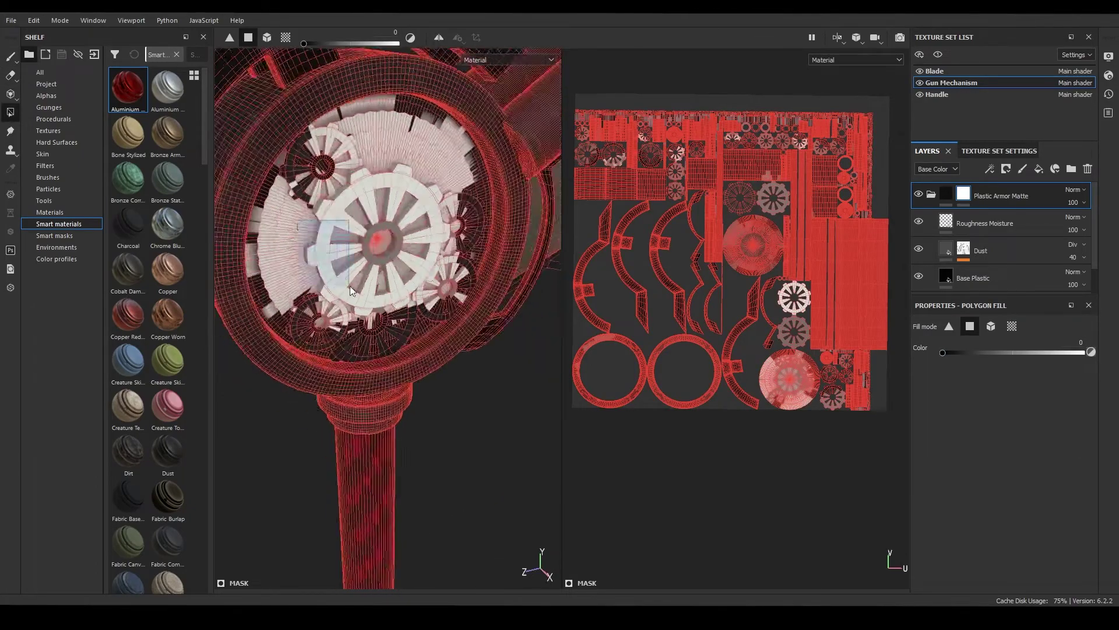
{"action": "scroll", "coordinate": [404, 227], "scroll_direction": "down", "scroll_amount": 2}
{"action": "scroll", "coordinate": [419, 175], "scroll_direction": "up", "scroll_amount": 2}
{"action": "mouse_move", "coordinate": [419, 175]}
{"action": "left_mouse_down", "text": "alt"}
{"action": "mouse_move", "coordinate": [472, 394]}
{"action": "mouse_move", "coordinate": [303, 315]}
{"action": "mouse_move", "coordinate": [453, 181]}
{"action": "mouse_move", "coordinate": [393, 337]}
{"action": "mouse_move", "coordinate": [352, 288]}
{"action": "mouse_move", "coordinate": [449, 225]}
{"action": "mouse_move", "coordinate": [419, 273]}
{"action": "mouse_move", "coordinate": [376, 234]}
{"action": "mouse_move", "coordinate": [389, 257]}
{"action": "mouse_move", "coordinate": [352, 176]}
{"action": "left_mouse_up", "text": "alt"}
{"action": "scroll", "coordinate": [471, 394], "scroll_direction": "up", "scroll_amount": 2}
{"action": "key", "text": "x"}
{"action": "key", "text": "x"}
{"action": "key", "text": "1"}
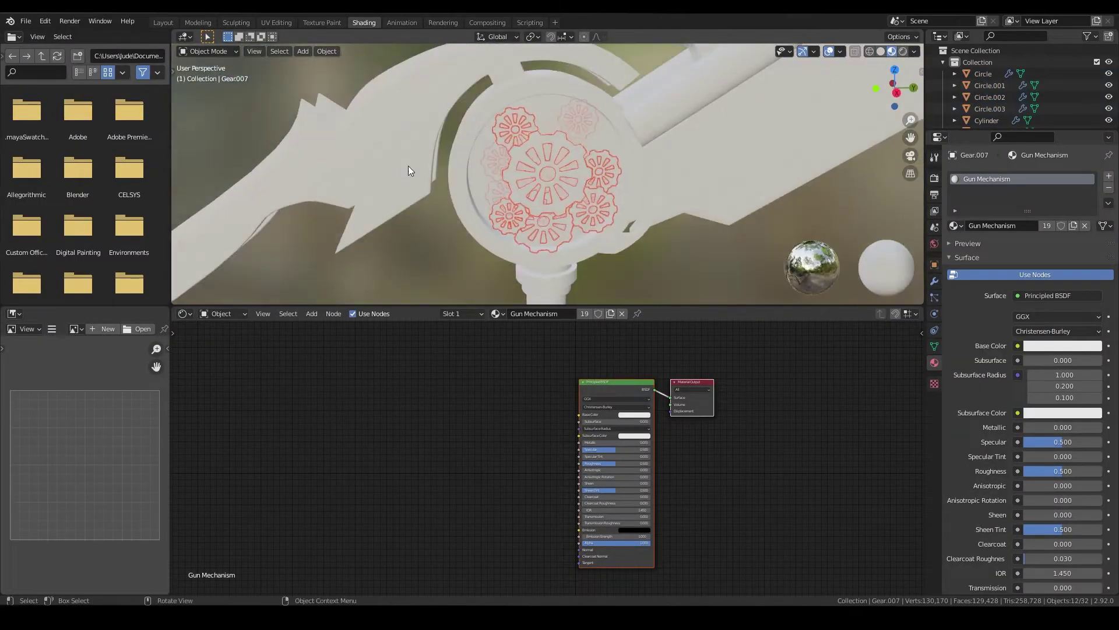
- Give the gears a new material named 'Gear'
{"action": "left_click", "coordinate": [1085, 225]}
{"action": "left_click", "coordinate": [1044, 231]}
{"action": "left_click", "coordinate": [561, 314]}
{"action": "type", "text": "Gear"}
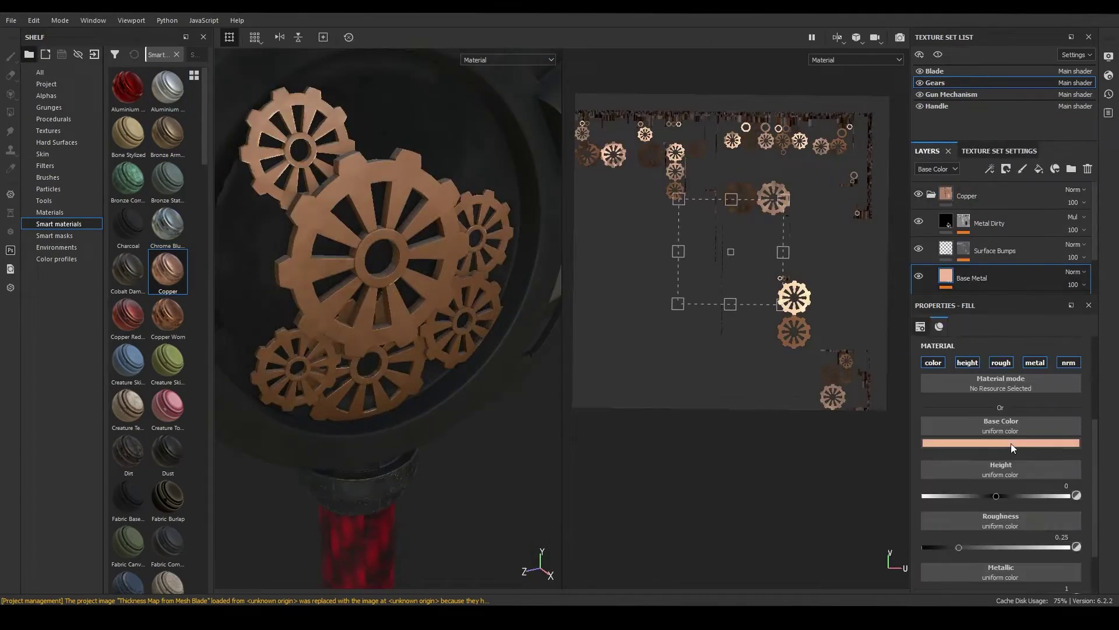
- Set the copper gears' base colour and lower Layer 2 opacity to 73
{"action": "left_click", "coordinate": [1012, 444]}
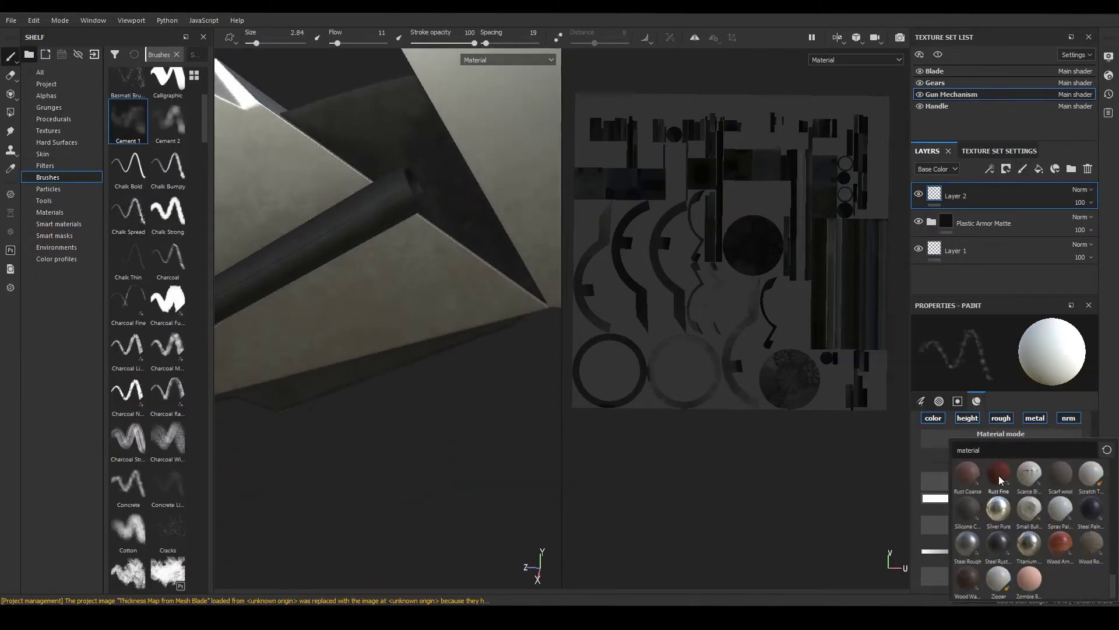
{"action": "mouse_move", "coordinate": [413, 187]}
{"action": "left_mouse_down", "text": "alt"}
{"action": "mouse_move", "coordinate": [465, 250]}
{"action": "mouse_move", "coordinate": [393, 262]}
{"action": "mouse_move", "coordinate": [358, 244]}
{"action": "mouse_move", "coordinate": [1049, 564]}
{"action": "left_mouse_up", "text": "alt"}
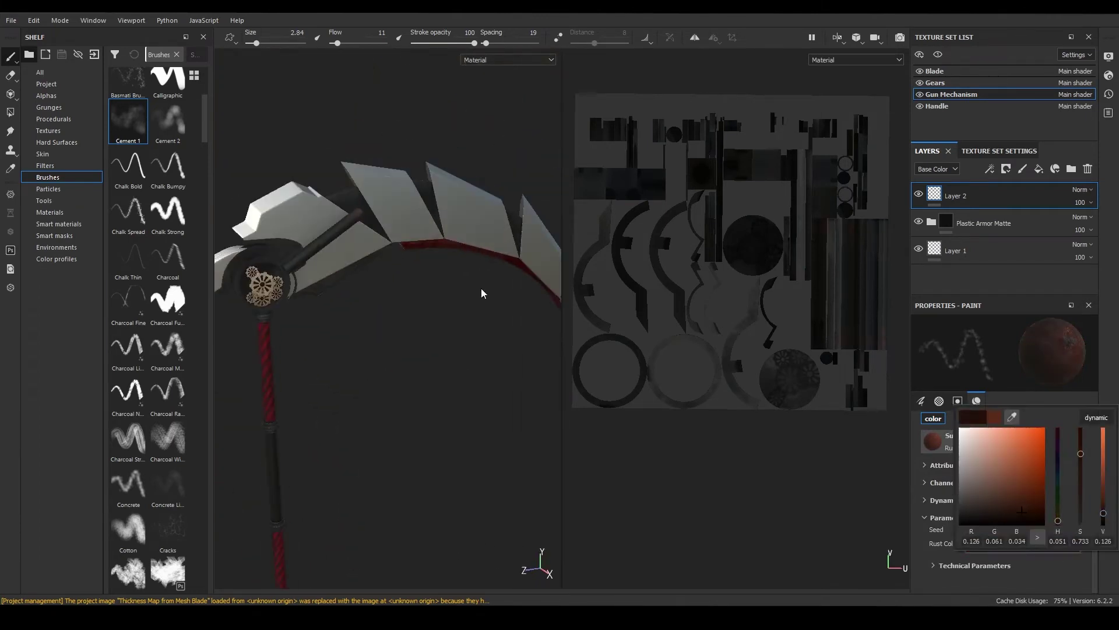
{"action": "left_click_drag", "start_coordinate": [1080, 202], "coordinate": [1100, 225]}
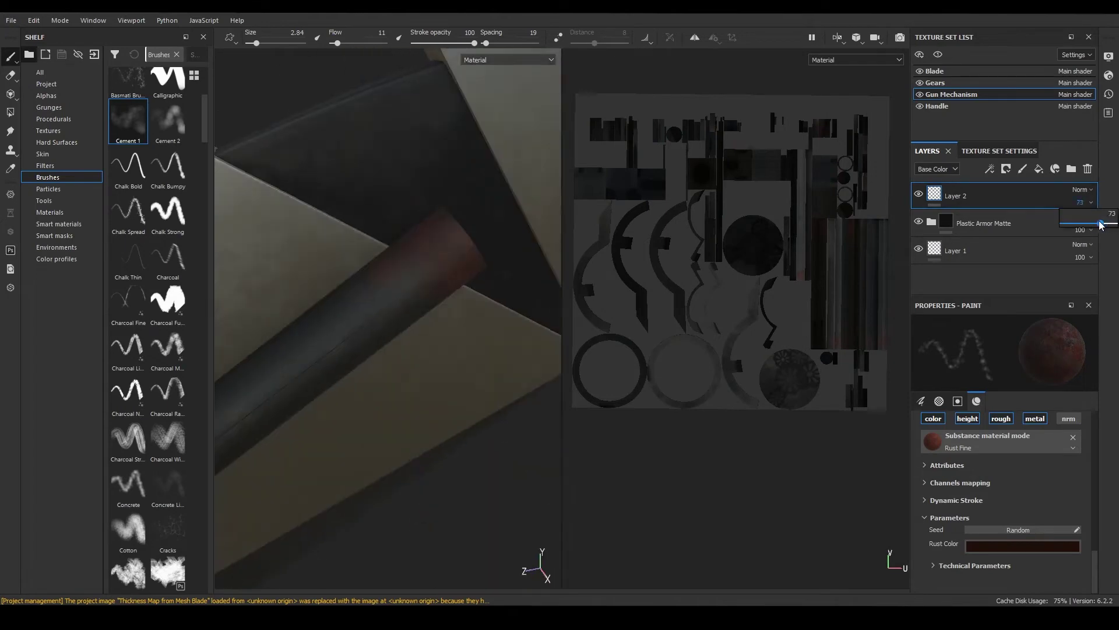
- Polygon-fill the housing's inner disc in the Plastic Armor Matte mask
{"action": "right_click", "coordinate": [979, 223]}
{"action": "left_click", "coordinate": [991, 239]}
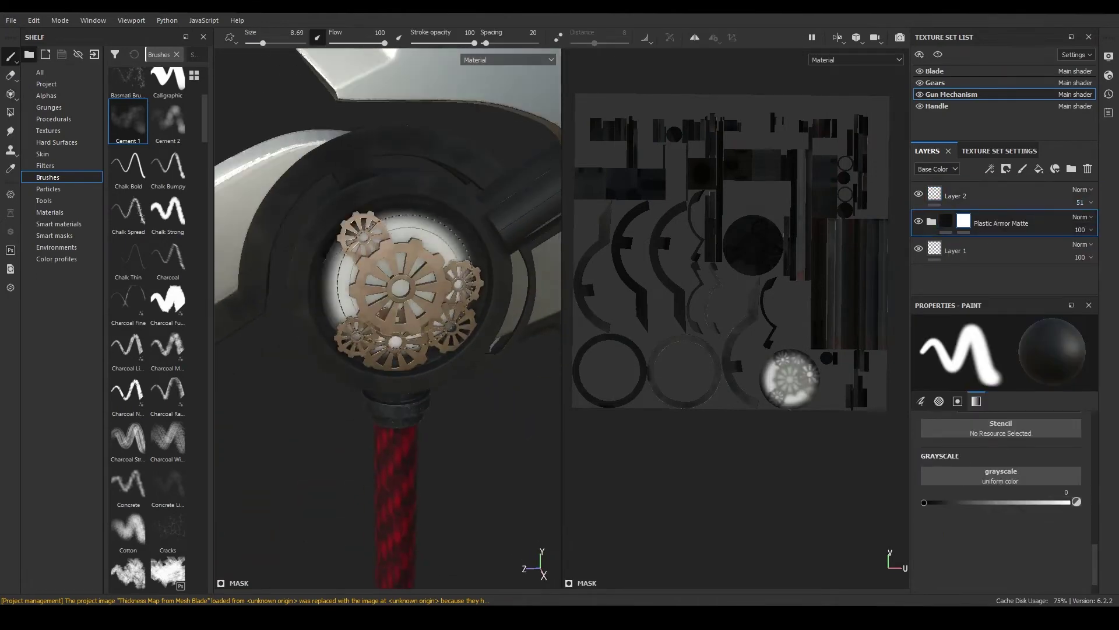
{"action": "mouse_move", "coordinate": [404, 281]}
{"action": "left_mouse_down", "text": "alt"}
{"action": "mouse_move", "coordinate": [383, 285]}
{"action": "mouse_move", "coordinate": [394, 67]}
{"action": "left_mouse_up", "text": "alt"}
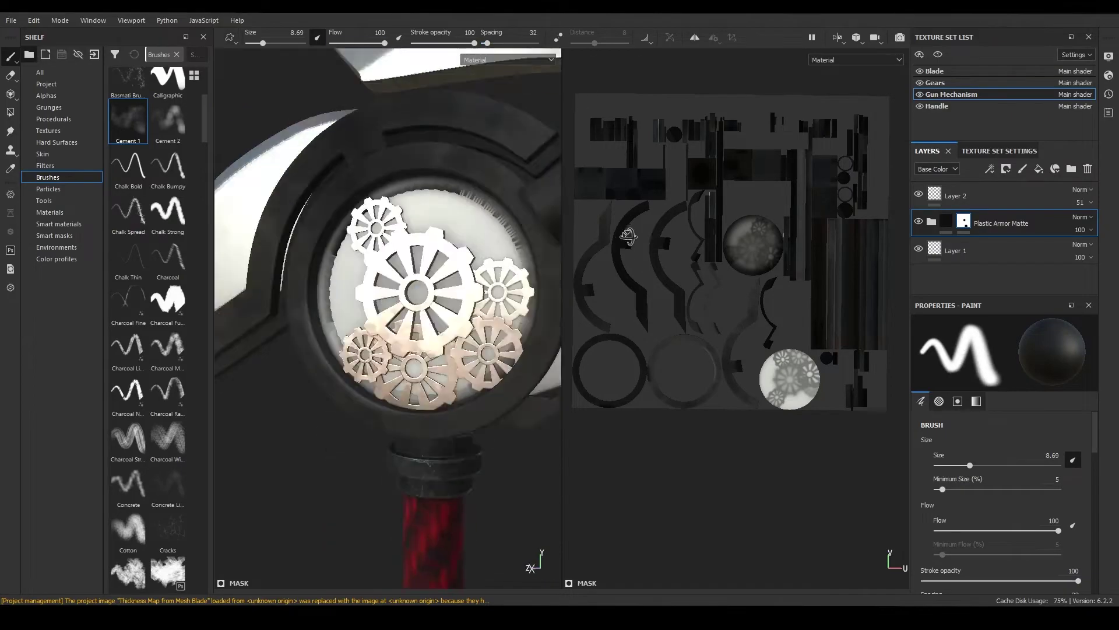
{"action": "left_click_drag", "start_coordinate": [443, 175], "coordinate": [303, 244], "text": "alt"}
{"action": "key", "text": "4"}
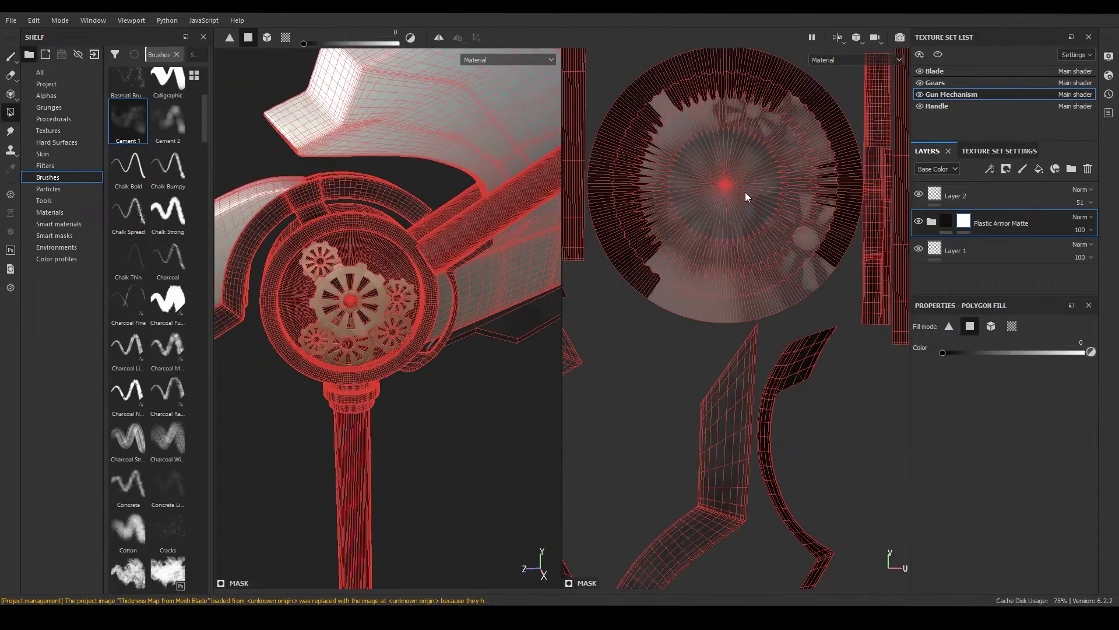
{"action": "scroll", "coordinate": [322, 287], "scroll_direction": "up", "scroll_amount": 5}
{"action": "scroll", "coordinate": [322, 287], "scroll_direction": "down", "scroll_amount": 5}
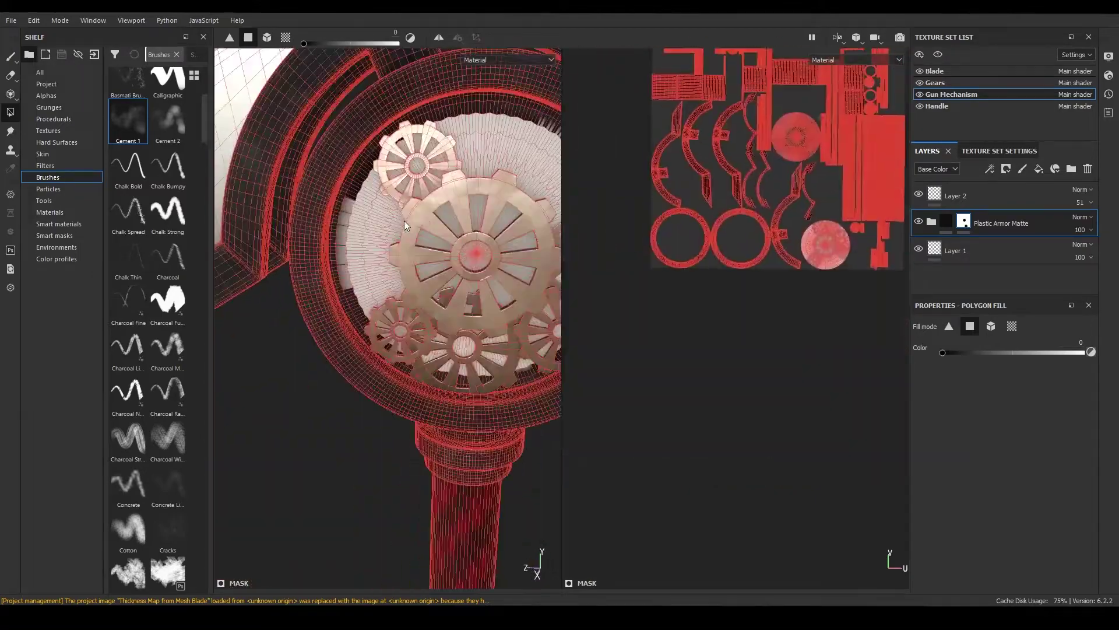
{"action": "scroll", "coordinate": [362, 187], "scroll_direction": "up", "scroll_amount": 5}
- Return to the paint brush at a smaller size for Rust Fine painting on Layer 1
{"action": "key", "text": "1"}
{"action": "left_click_drag", "start_coordinate": [253, 45], "coordinate": [251, 43]}
{"action": "scroll", "coordinate": [373, 291], "scroll_direction": "down", "scroll_amount": 5}
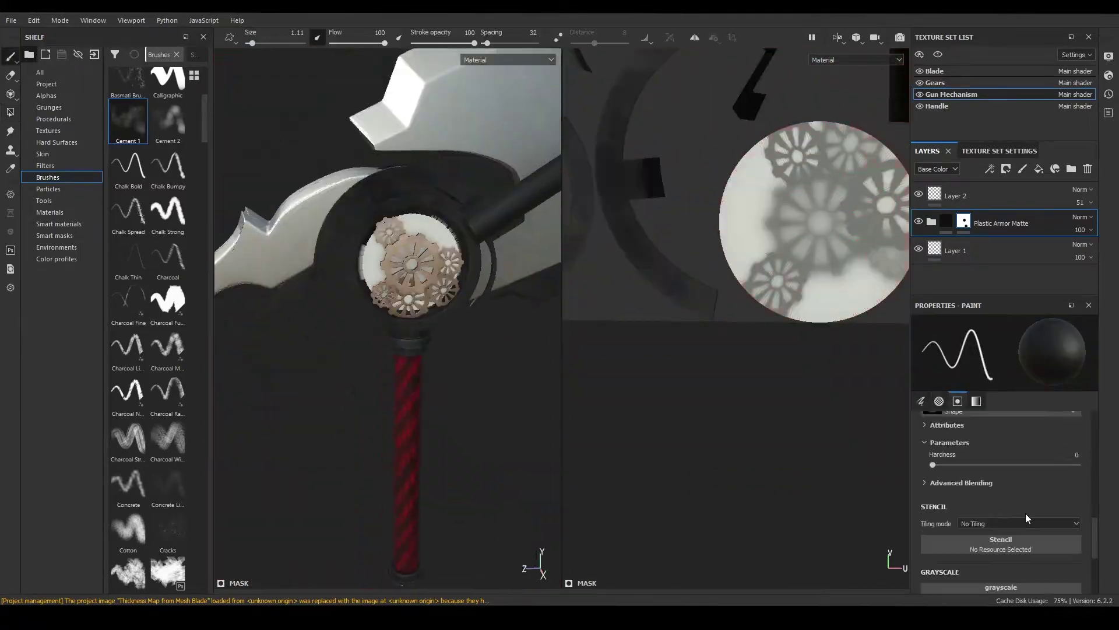
{"action": "scroll", "coordinate": [373, 291], "scroll_direction": "up", "scroll_amount": 5}
{"action": "scroll", "coordinate": [374, 291], "scroll_direction": "down", "scroll_amount": 5}
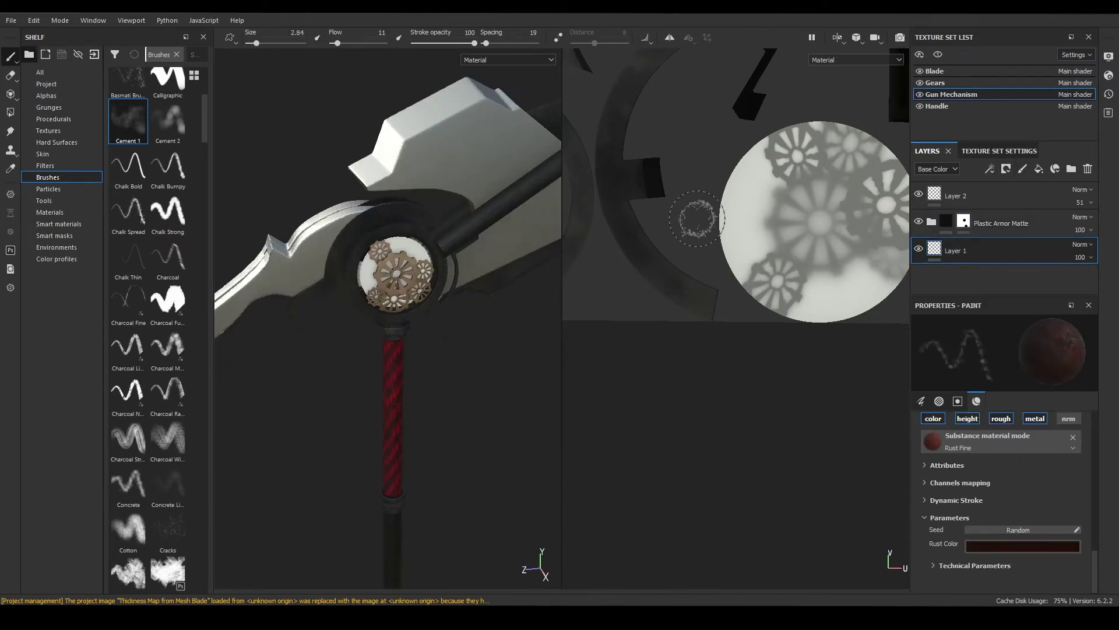
{"action": "scroll", "coordinate": [140, 233], "scroll_direction": "down", "scroll_amount": 10}
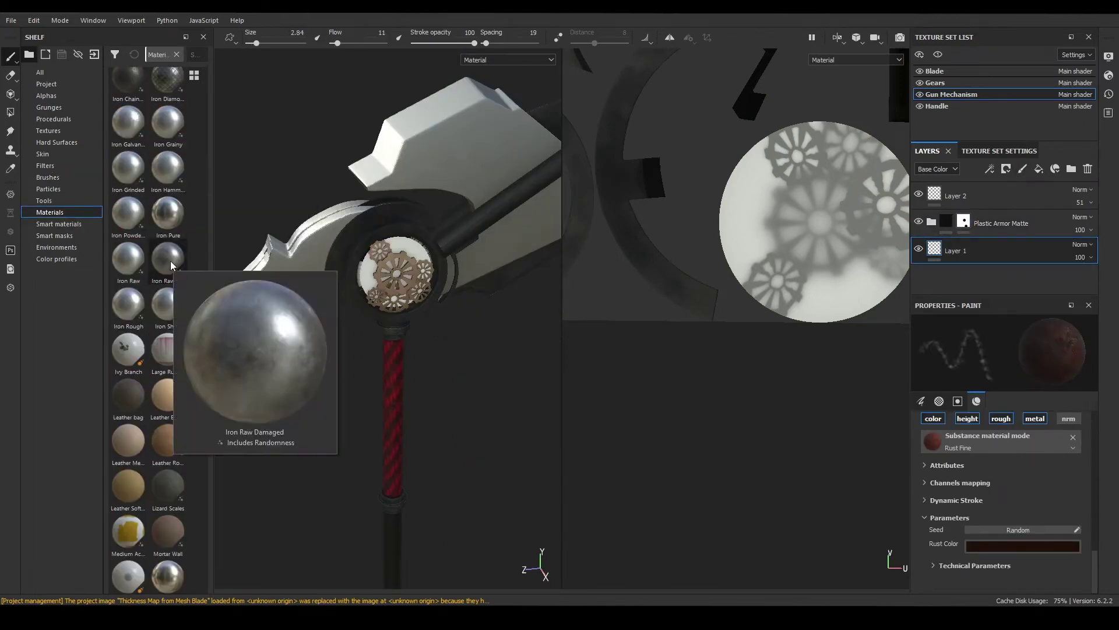
- Add an Iron Raw Damaged fill with raised roughness, then paint dark red along the blade's inner edge
{"action": "left_click_drag", "start_coordinate": [168, 261], "coordinate": [991, 256]}
{"action": "mouse_move", "coordinate": [999, 500]}
{"action": "left_mouse_down"}
{"action": "mouse_move", "coordinate": [1061, 500]}
{"action": "mouse_move", "coordinate": [969, 524]}
{"action": "left_mouse_up"}
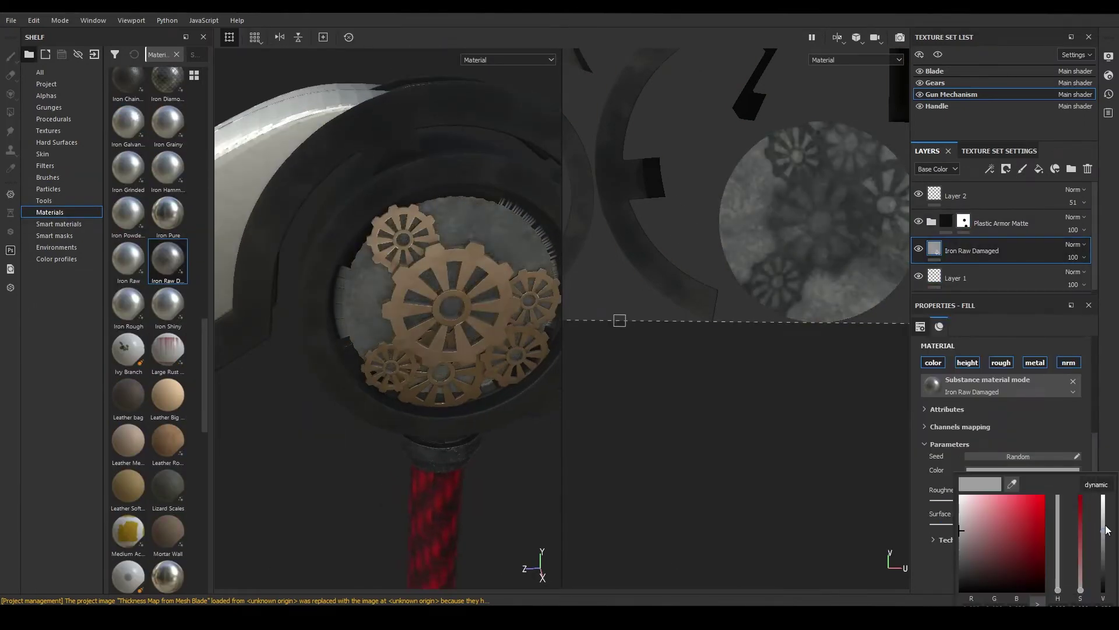
{"action": "left_click_drag", "start_coordinate": [1107, 531], "coordinate": [1103, 501]}
{"action": "scroll", "coordinate": [992, 419], "scroll_direction": "up", "scroll_amount": 5}
{"action": "left_click_drag", "start_coordinate": [979, 432], "coordinate": [987, 432]}
{"action": "scroll", "coordinate": [370, 180], "scroll_direction": "down", "scroll_amount": 5}
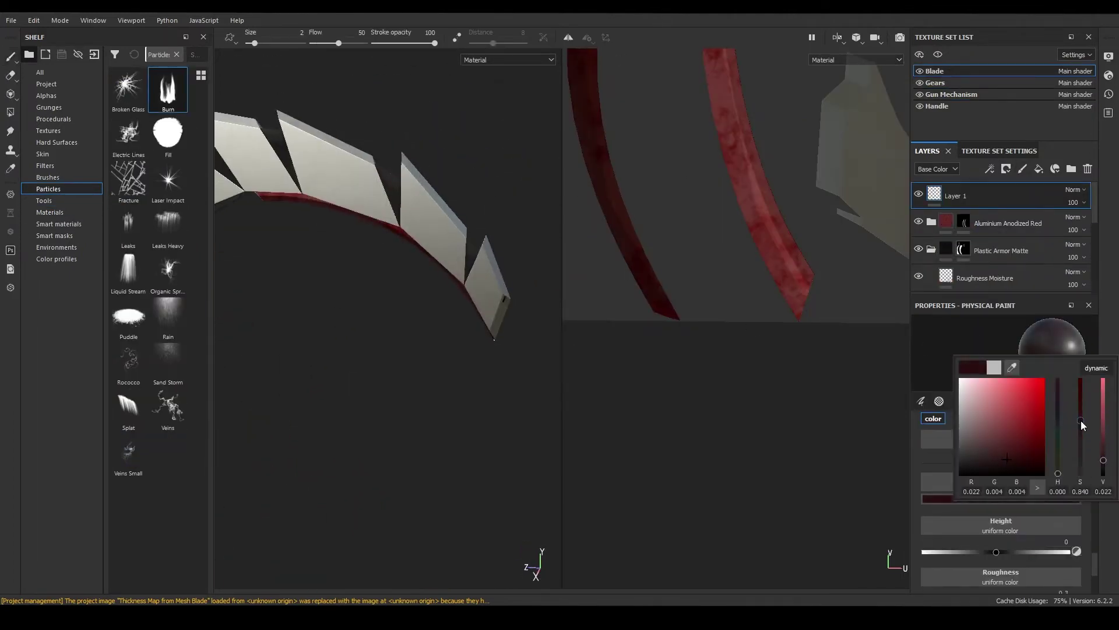
{"action": "scroll", "coordinate": [1001, 467], "scroll_direction": "down", "scroll_amount": 3}
{"action": "left_click_drag", "start_coordinate": [525, 303], "coordinate": [555, 319], "text": "alt"}
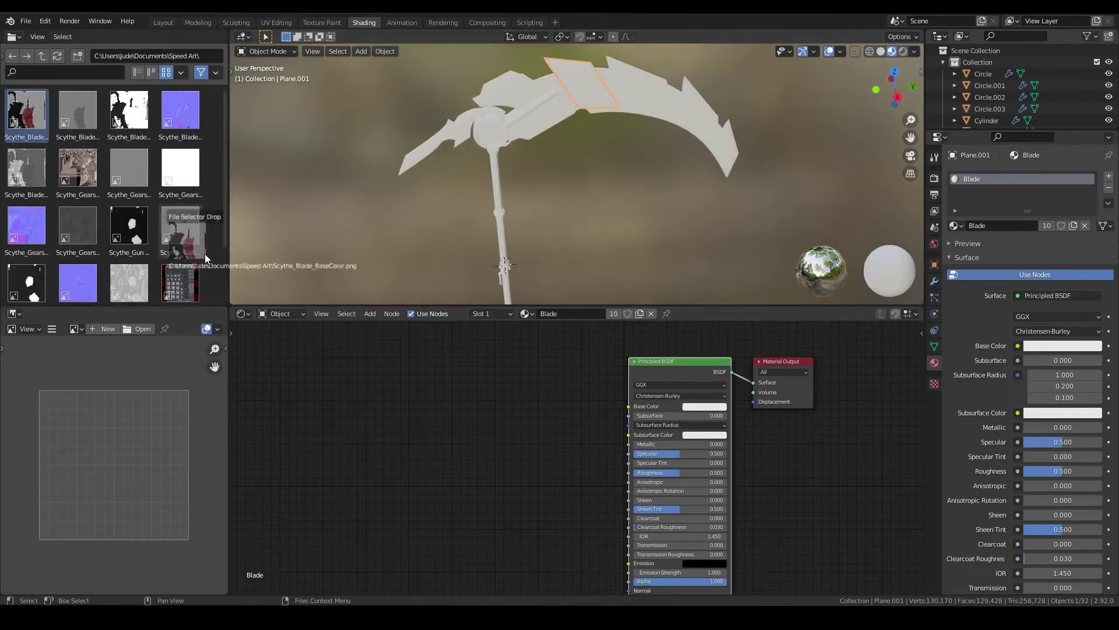
- Connect the Blade's base colour, metallic, normal and roughness textures to its Principled BSDF
{"action": "left_click_drag", "start_coordinate": [206, 259], "coordinate": [358, 408]}
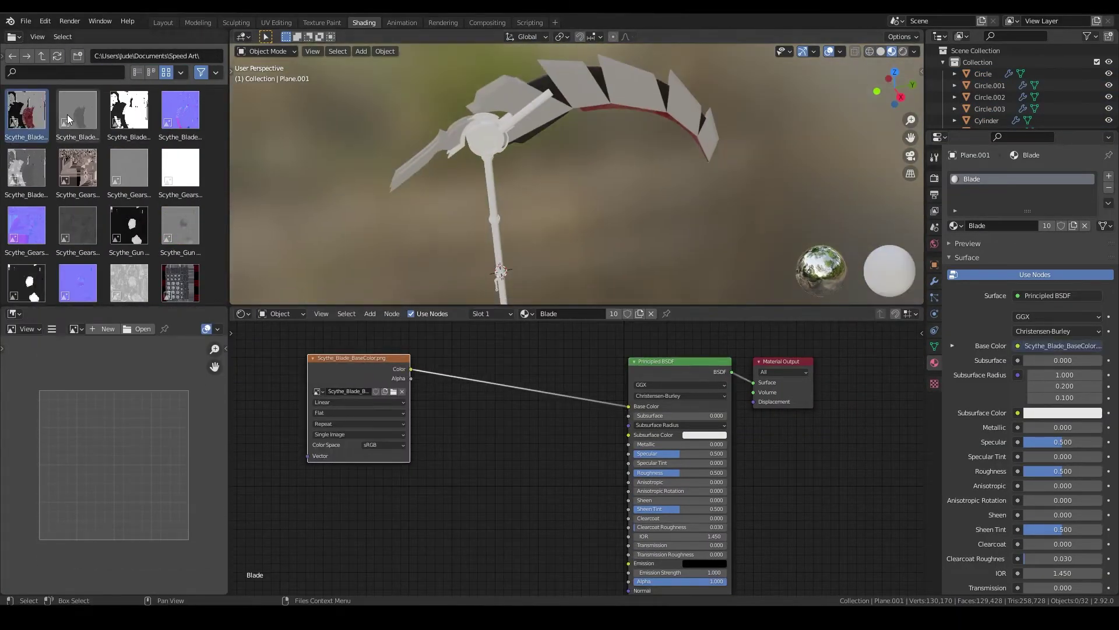
{"action": "left_click_drag", "start_coordinate": [565, 467], "coordinate": [628, 444]}
{"action": "left_click_drag", "start_coordinate": [180, 111], "coordinate": [439, 408]}
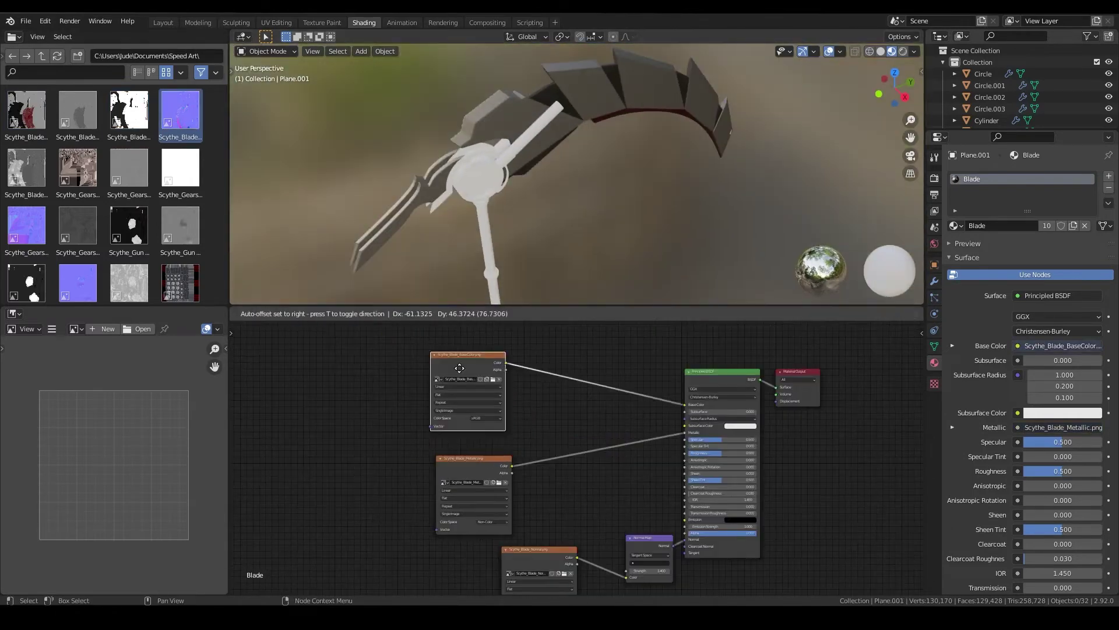
{"action": "left_click", "coordinate": [26, 166]}
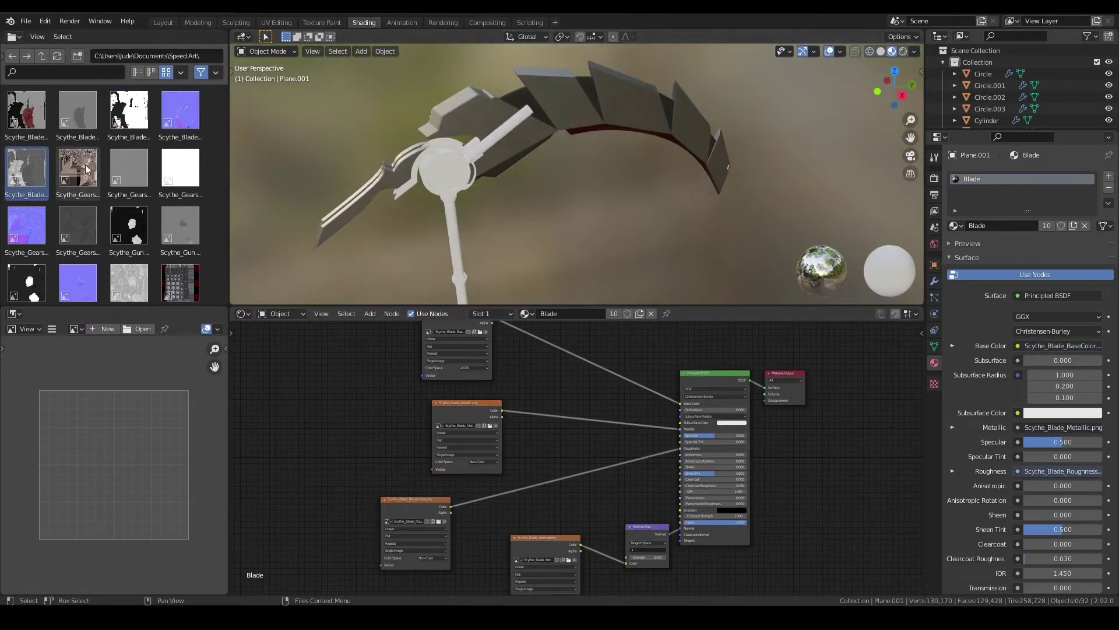
- Add the gears base colour texture and link the Gun Mechanism metallic map
{"action": "left_click", "coordinate": [446, 170]}
{"action": "left_click_drag", "start_coordinate": [77, 169], "coordinate": [373, 408]}
{"action": "left_click", "coordinate": [411, 453]}
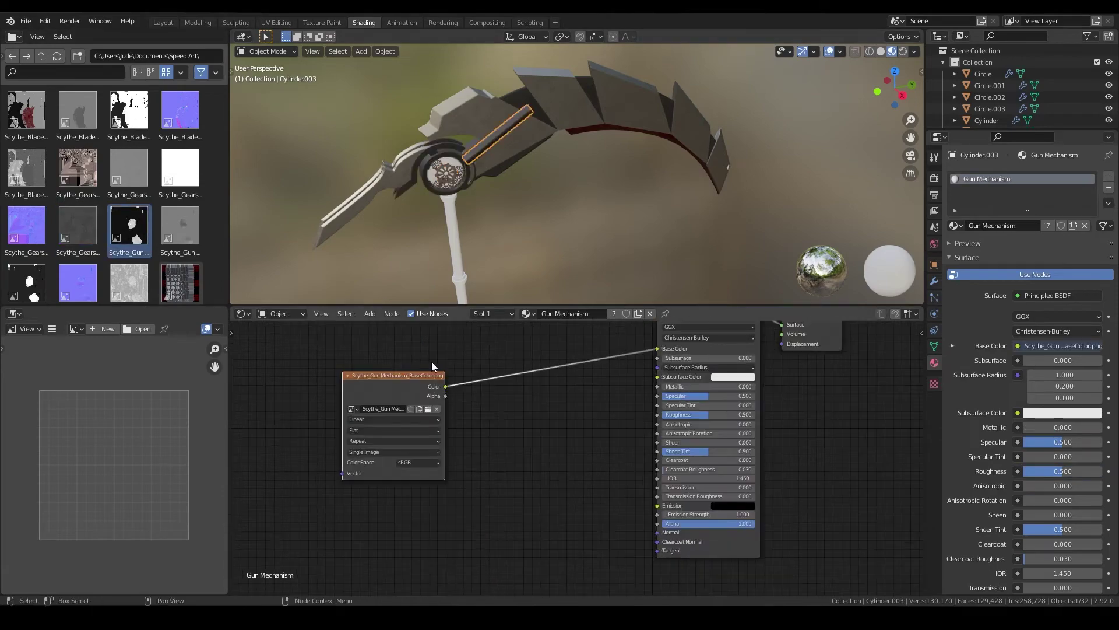
{"action": "scroll", "coordinate": [105, 192], "scroll_direction": "down", "scroll_amount": 1}
{"action": "left_click_drag", "start_coordinate": [26, 265], "coordinate": [531, 443]}
{"action": "left_click_drag", "start_coordinate": [582, 449], "coordinate": [648, 402]}
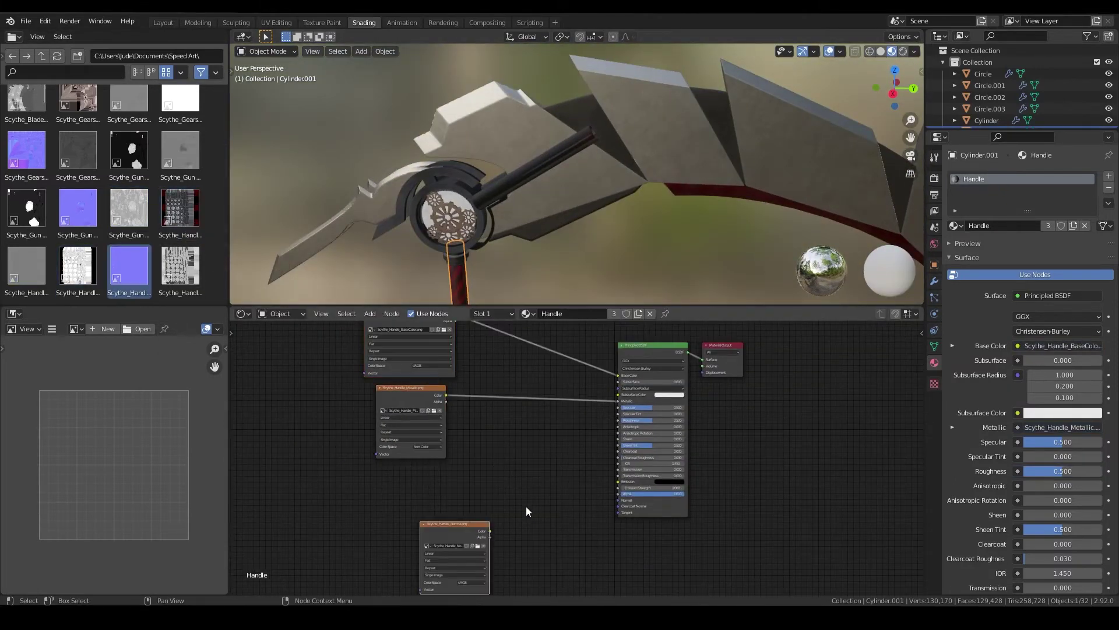
- Link the Handle and Gun Mechanism roughness maps with Non-Color data
{"action": "scroll", "coordinate": [556, 145], "scroll_direction": "down", "scroll_amount": 5}
{"action": "mouse_move", "coordinate": [556, 144]}
{"action": "middle_mouse_down"}
{"action": "mouse_move", "coordinate": [597, 207]}
{"action": "mouse_move", "coordinate": [564, 159]}
{"action": "middle_mouse_up"}
{"action": "left_click", "coordinate": [564, 160]}
{"action": "scroll", "coordinate": [527, 116], "scroll_direction": "up", "scroll_amount": 3}
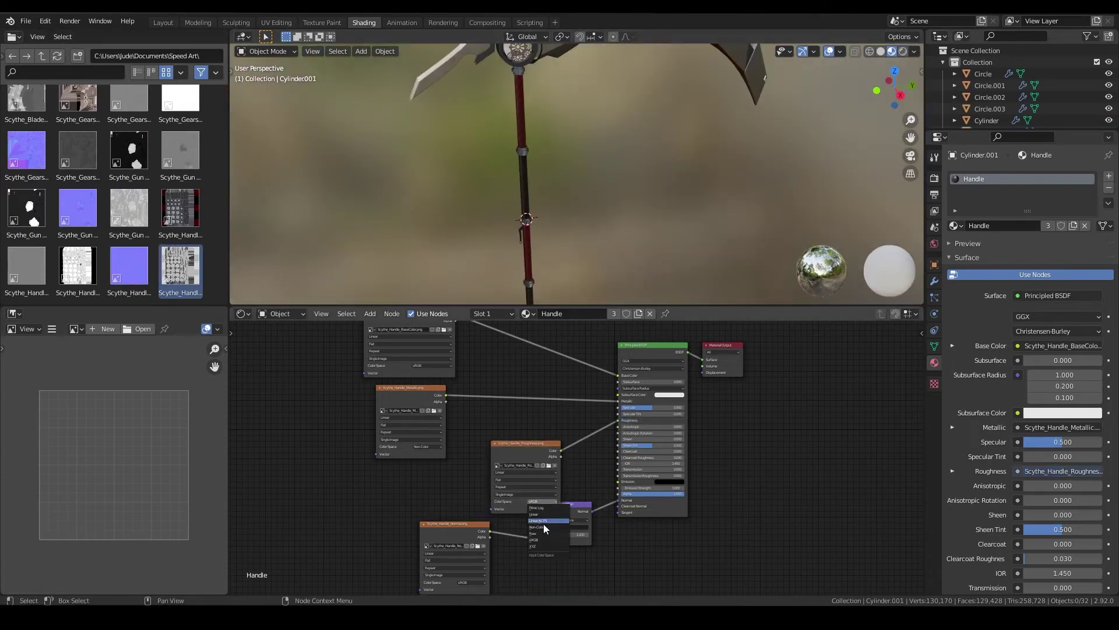
{"action": "left_click", "coordinate": [544, 526]}
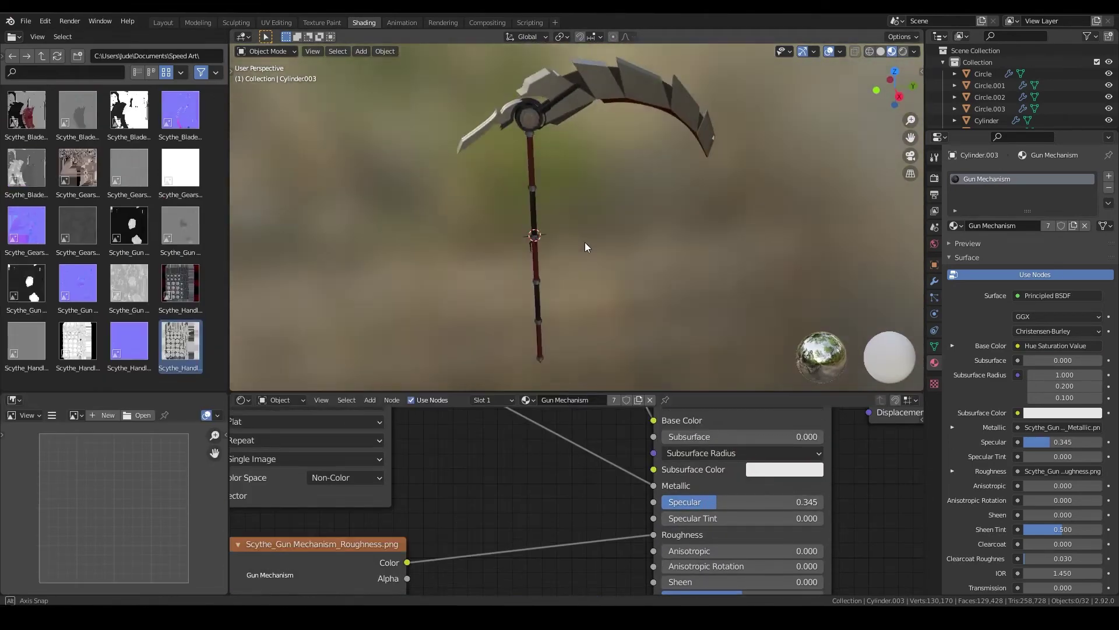
{"action": "middle_click_drag", "start_coordinate": [585, 243], "coordinate": [510, 181]}
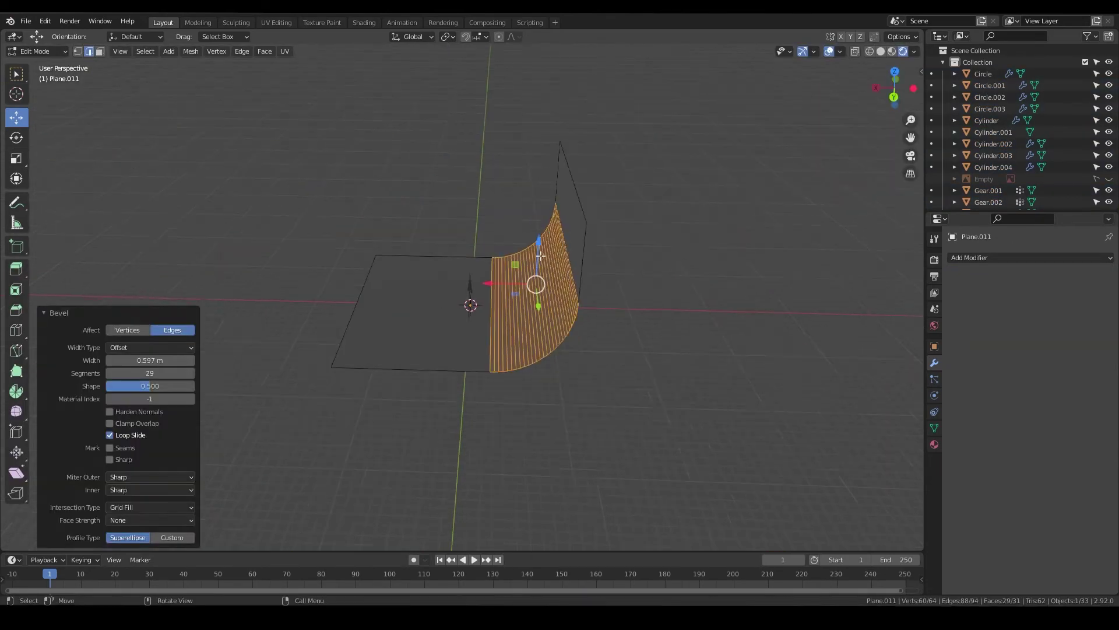
- Load an HDR image as the world's environment texture
{"action": "left_click", "coordinate": [803, 385]}
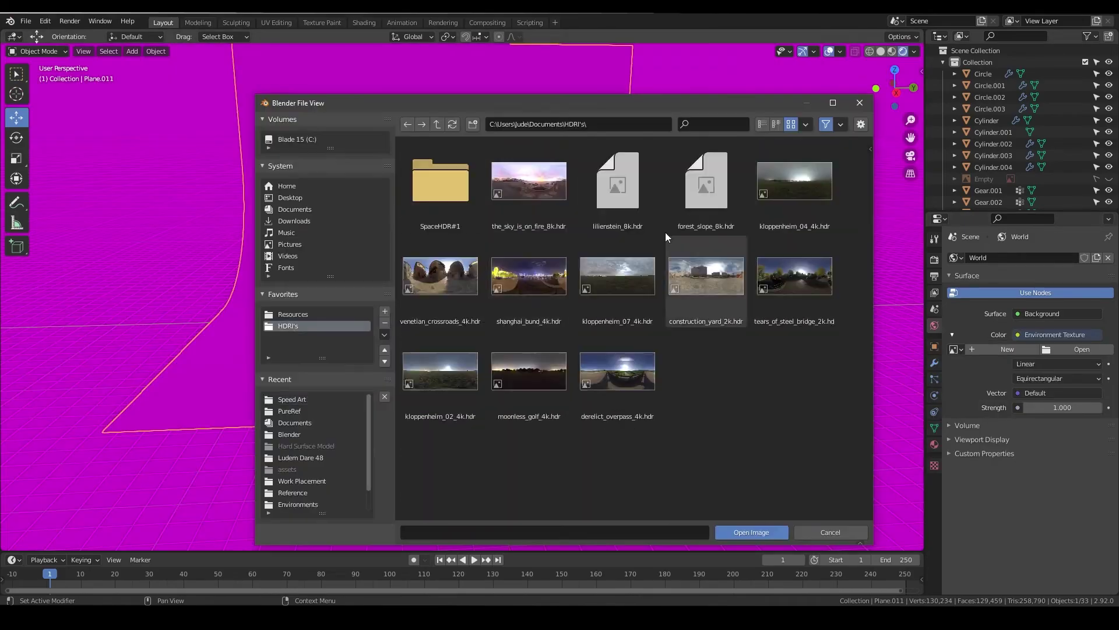
{"action": "double_click", "coordinate": [666, 232]}
{"action": "mouse_move", "coordinate": [547, 234]}
{"action": "middle_mouse_down"}
{"action": "mouse_move", "coordinate": [551, 247]}
{"action": "mouse_move", "coordinate": [421, 229]}
{"action": "middle_mouse_up"}
{"action": "key", "text": "a"}
{"action": "key", "text": "ctrl+KP_1"}
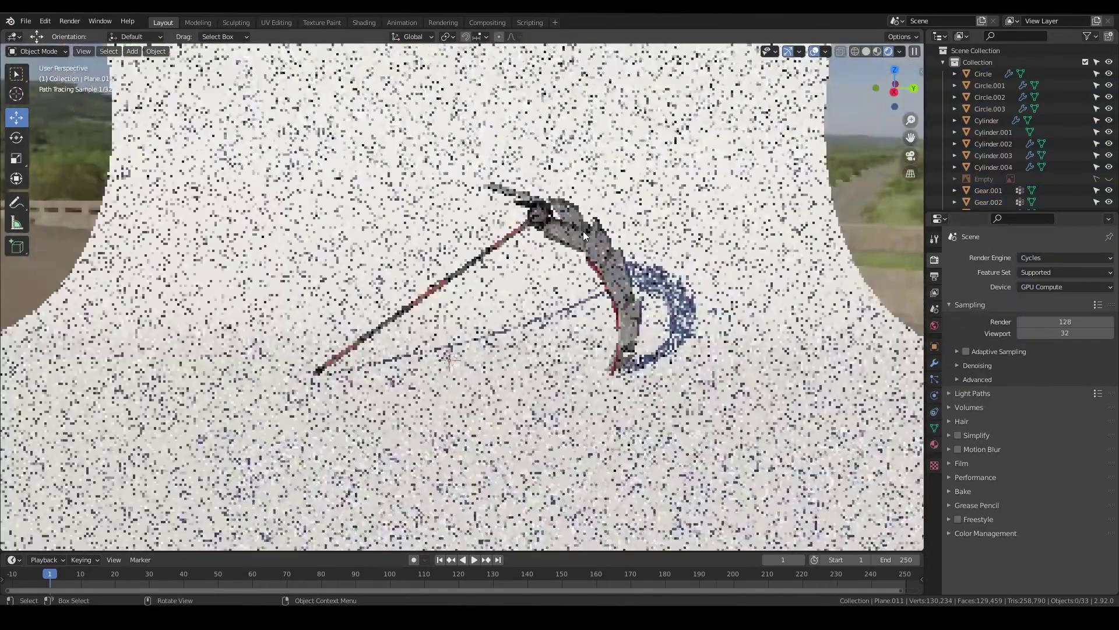
{"action": "left_click", "coordinate": [877, 51]}
- Add a camera aligned to the view with a 105 mm focal length
{"action": "key", "text": "shift+a"}
{"action": "left_click", "coordinate": [618, 366]}
{"action": "key", "text": "ctrl+alt+KP_0"}
{"action": "key", "text": "n"}
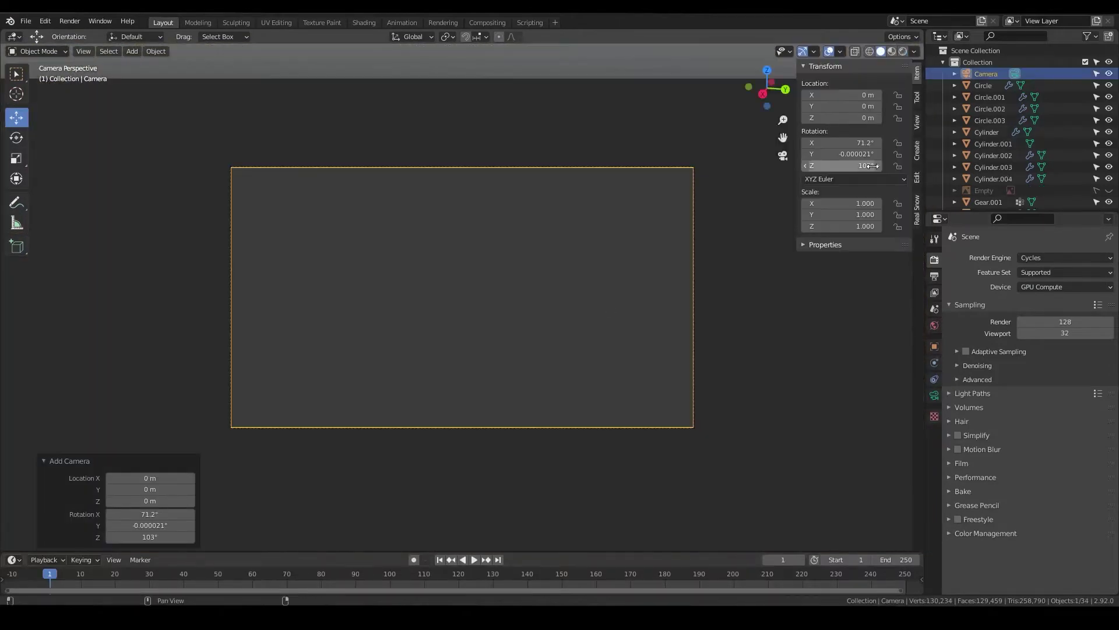
{"action": "left_click", "coordinate": [934, 395]}
{"action": "scroll", "coordinate": [526, 273], "scroll_direction": "up", "scroll_amount": 3}
{"action": "scroll", "coordinate": [528, 276], "scroll_direction": "up", "scroll_amount": 2}
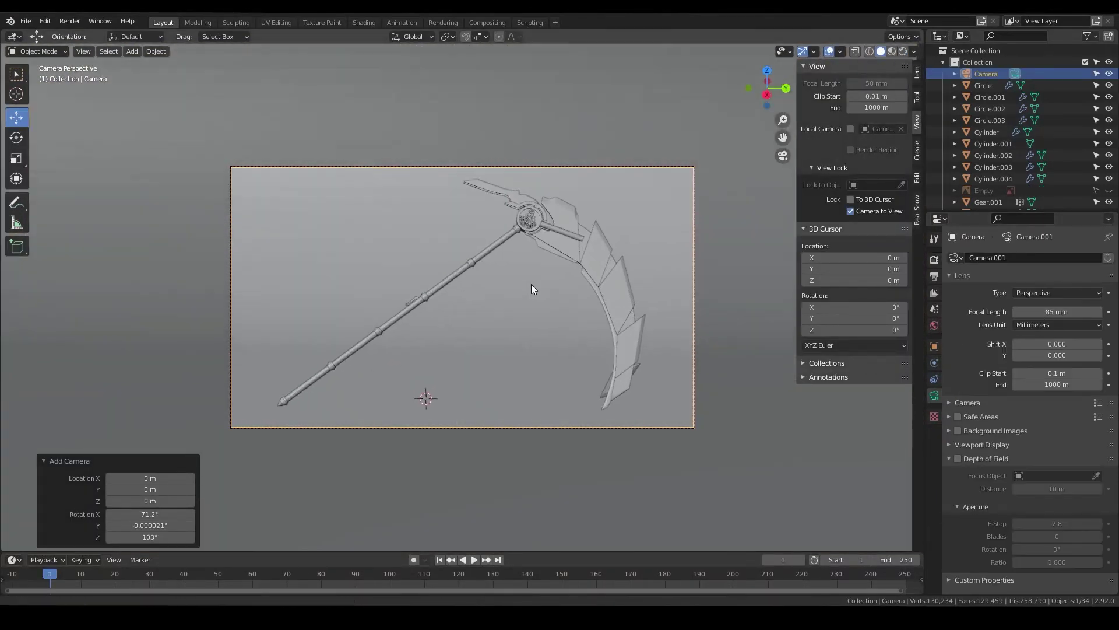
{"action": "scroll", "coordinate": [530, 287], "scroll_direction": "up", "scroll_amount": 2}
- Remove the extra camera, fit the camera frame, and view in rendered shading
{"action": "key", "text": "Delete"}
{"action": "left_click", "coordinate": [612, 394]}
{"action": "middle_click_drag", "start_coordinate": [613, 394], "coordinate": [512, 345]}
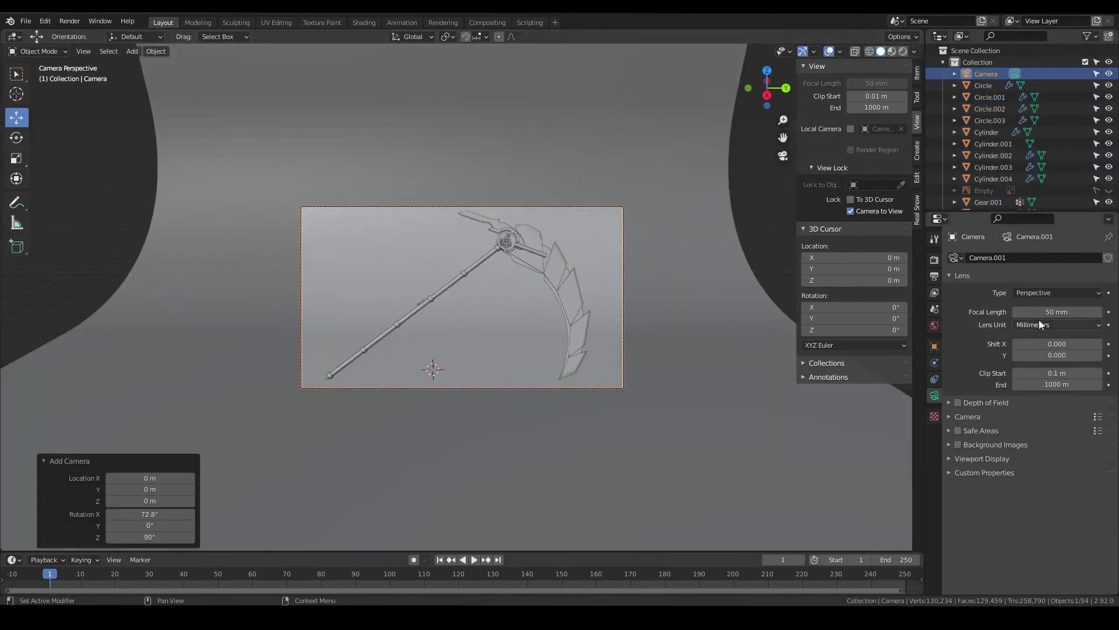
{"action": "key", "text": "n"}
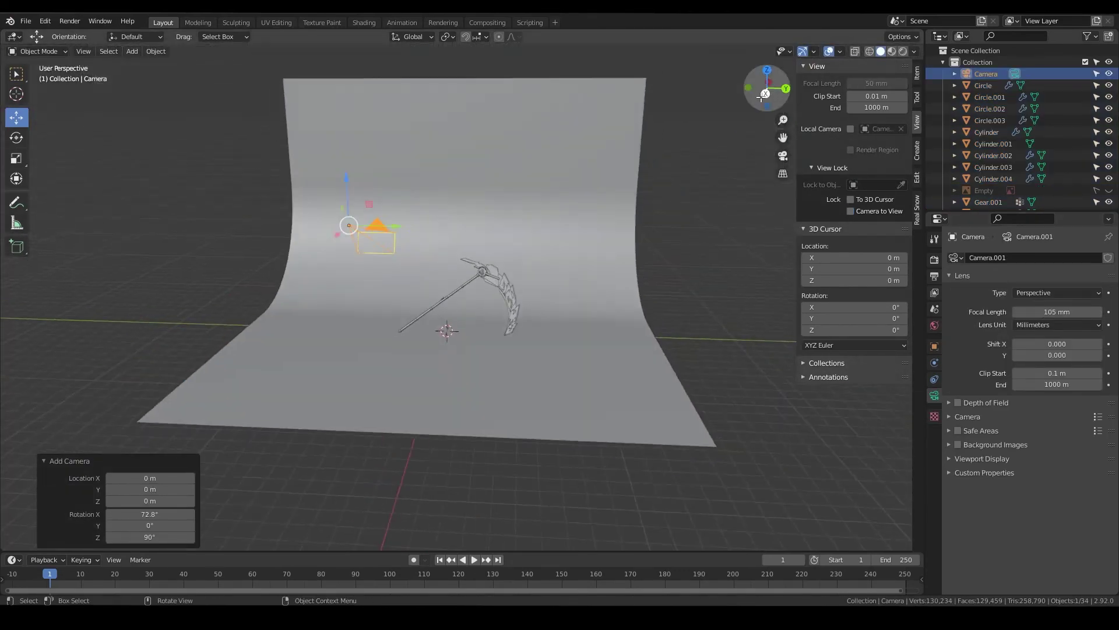
{"action": "key", "text": "Home"}
{"action": "key", "text": "z"}
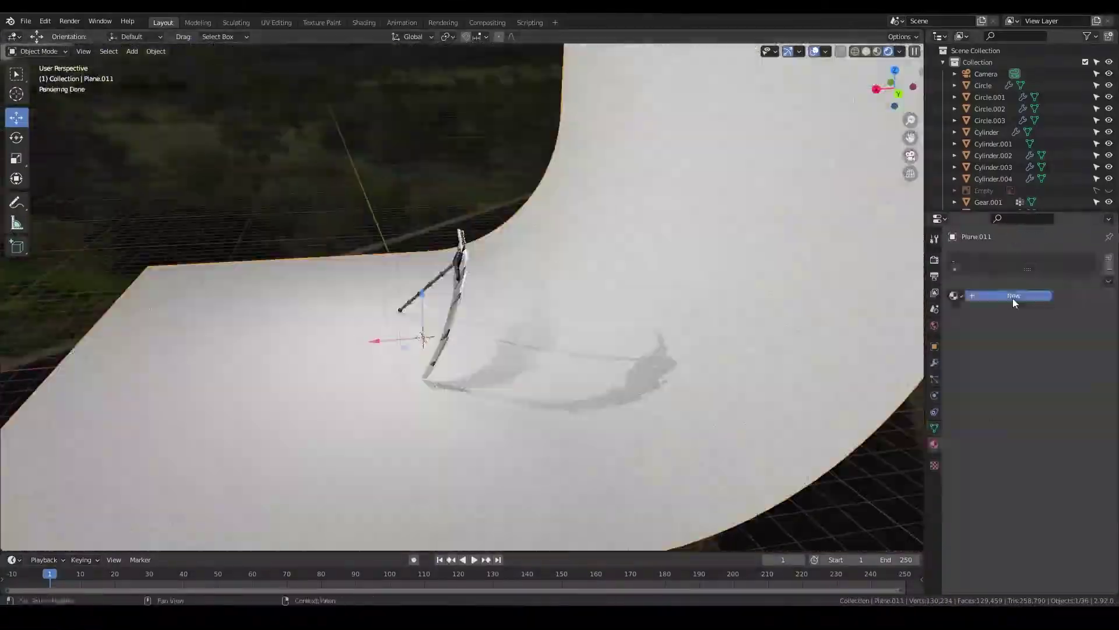
- Create a new material for the backdrop plane
{"action": "left_click", "coordinate": [1013, 296]}
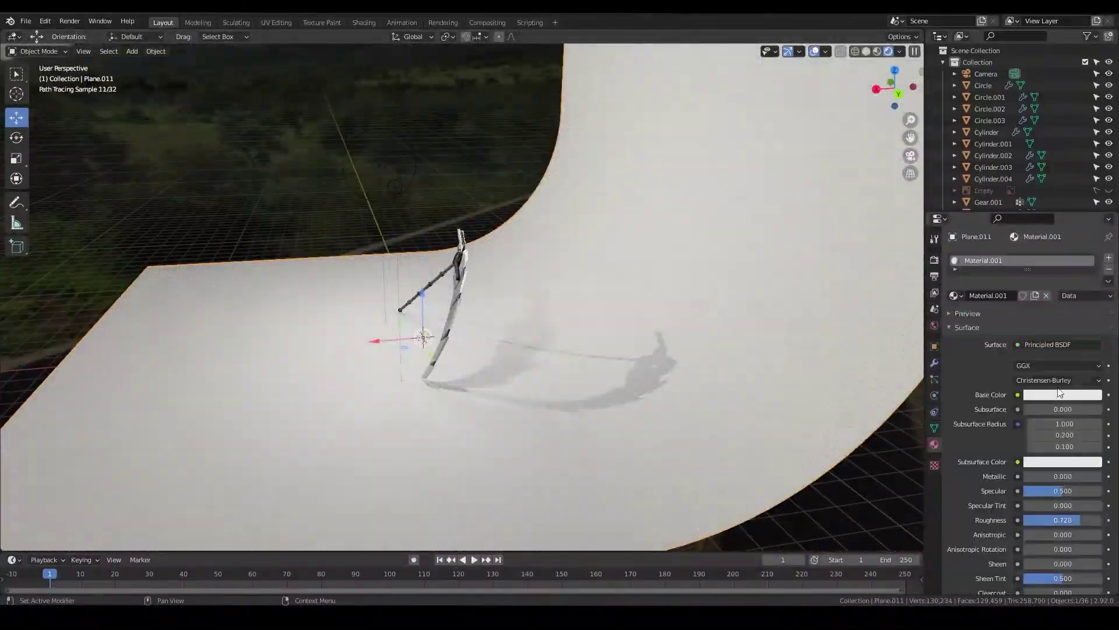